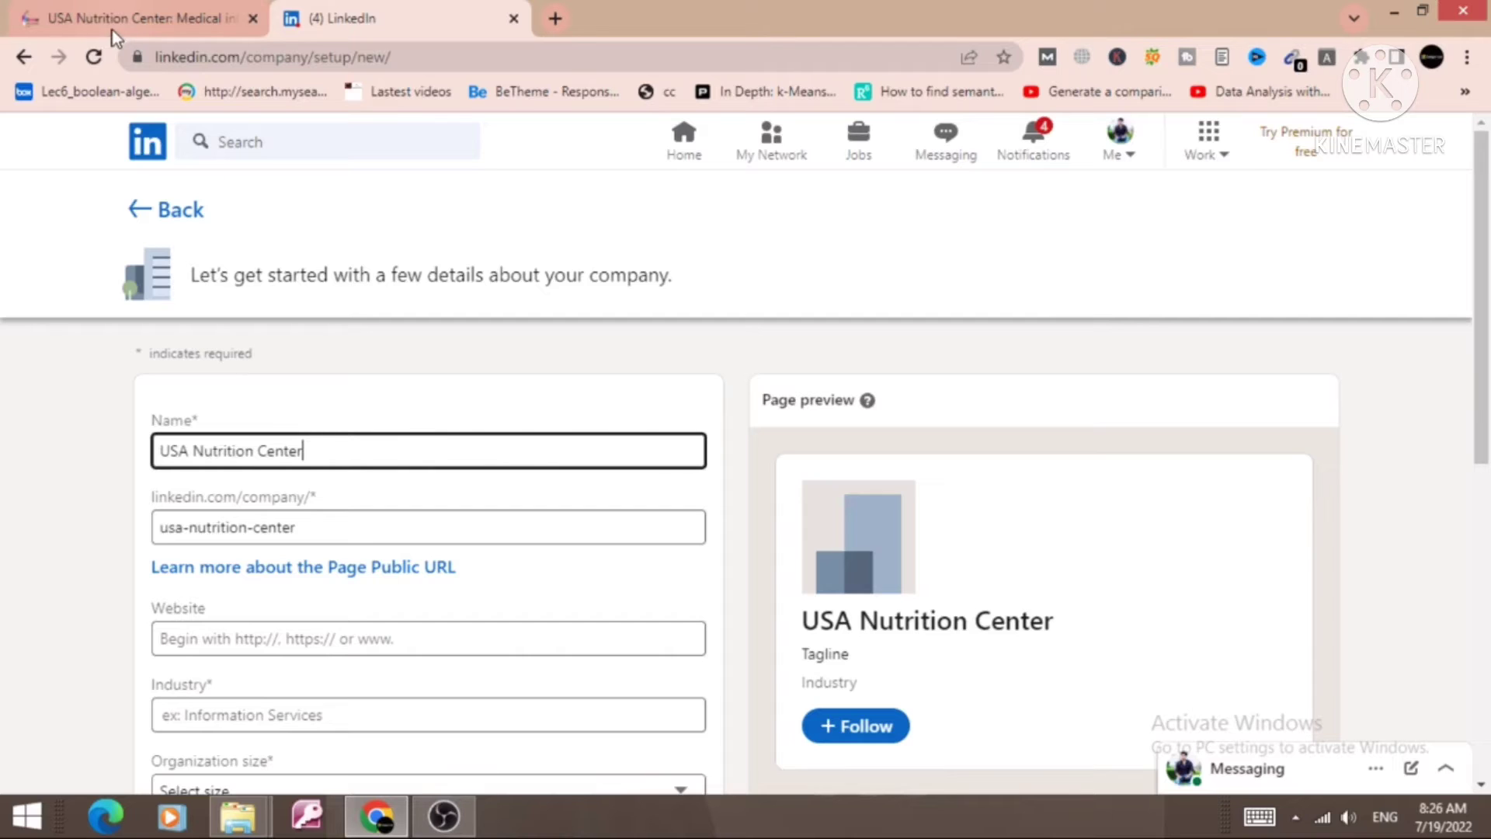
Copy the web address of the USA Nutrition Center site from its open homepage
left_click(129, 10)
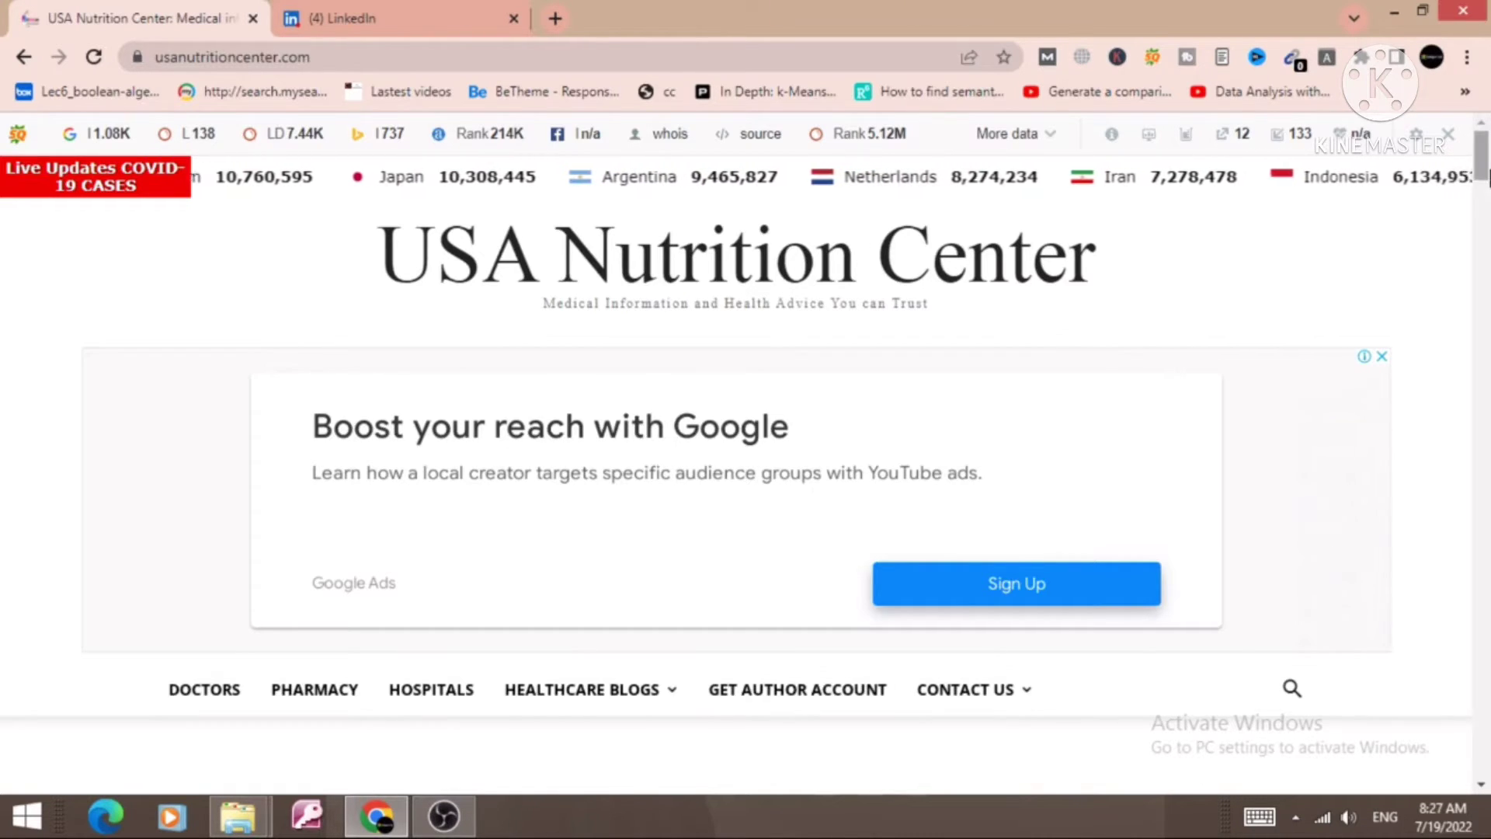
scroll(1486, 214, "down", 8)
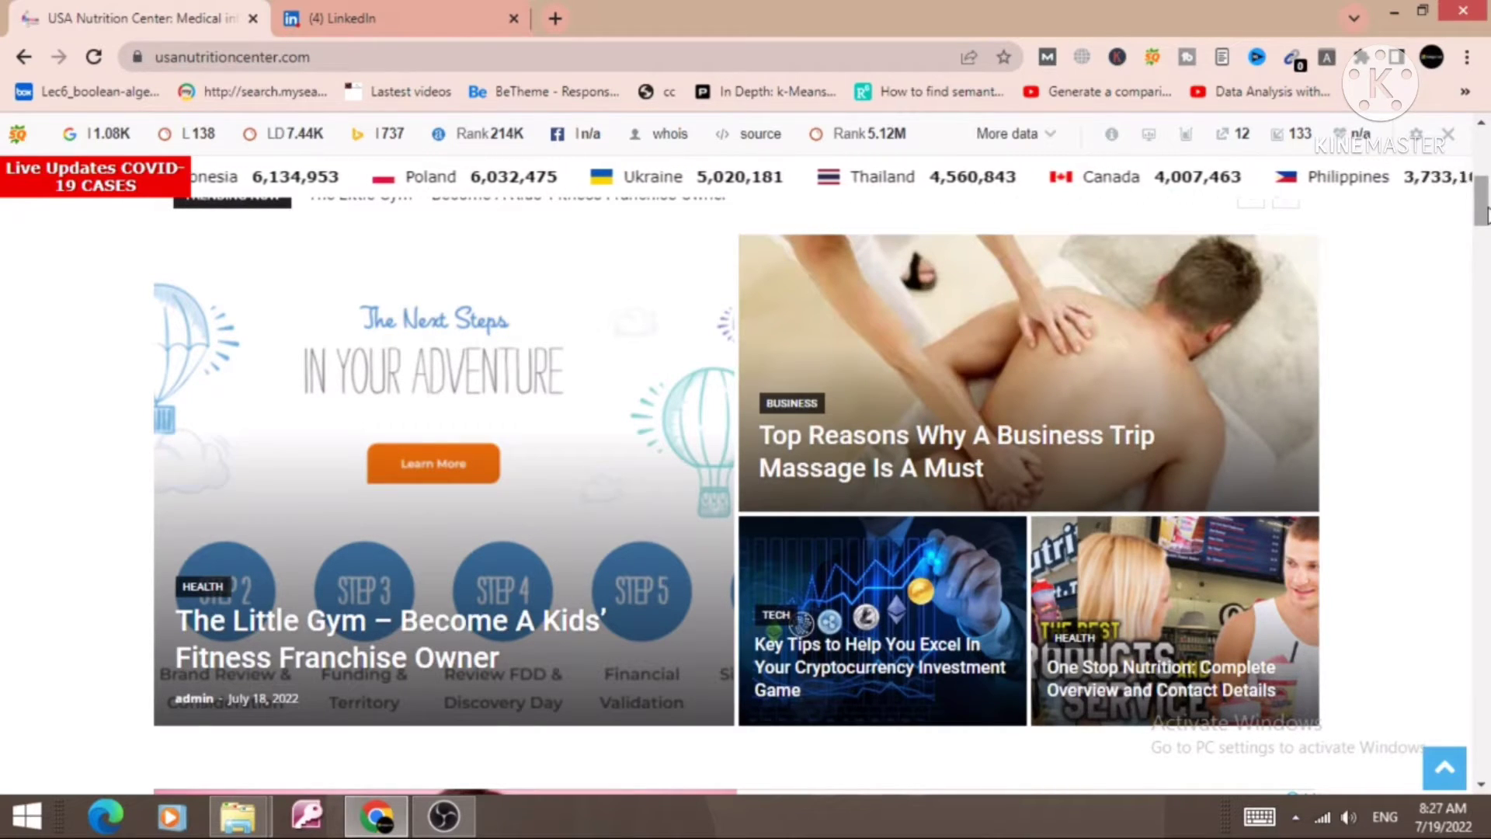
left_click_drag(1486, 215, 1486, 159)
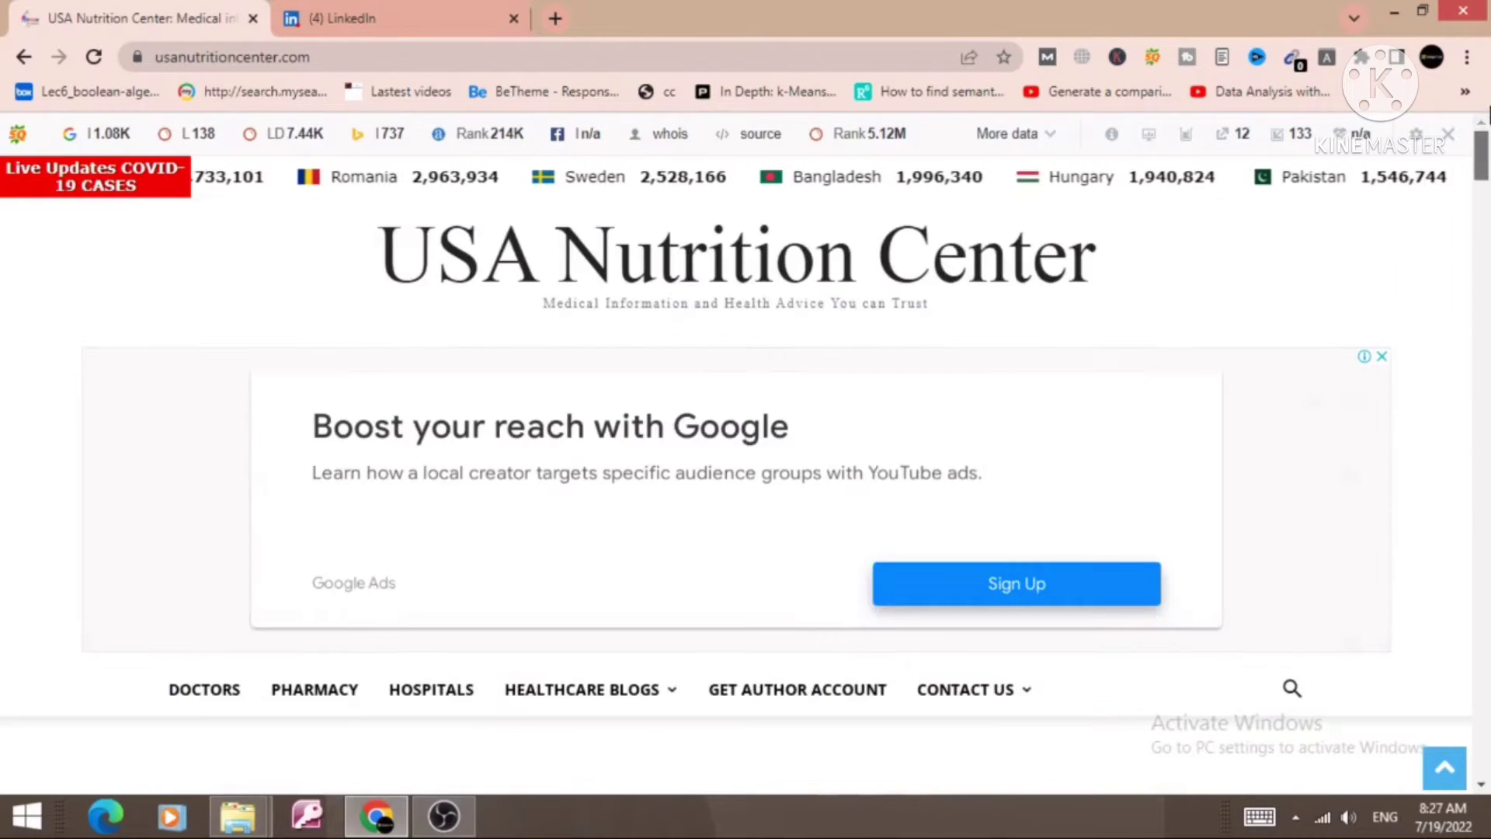
left_click(352, 56)
key("ctrl+c")
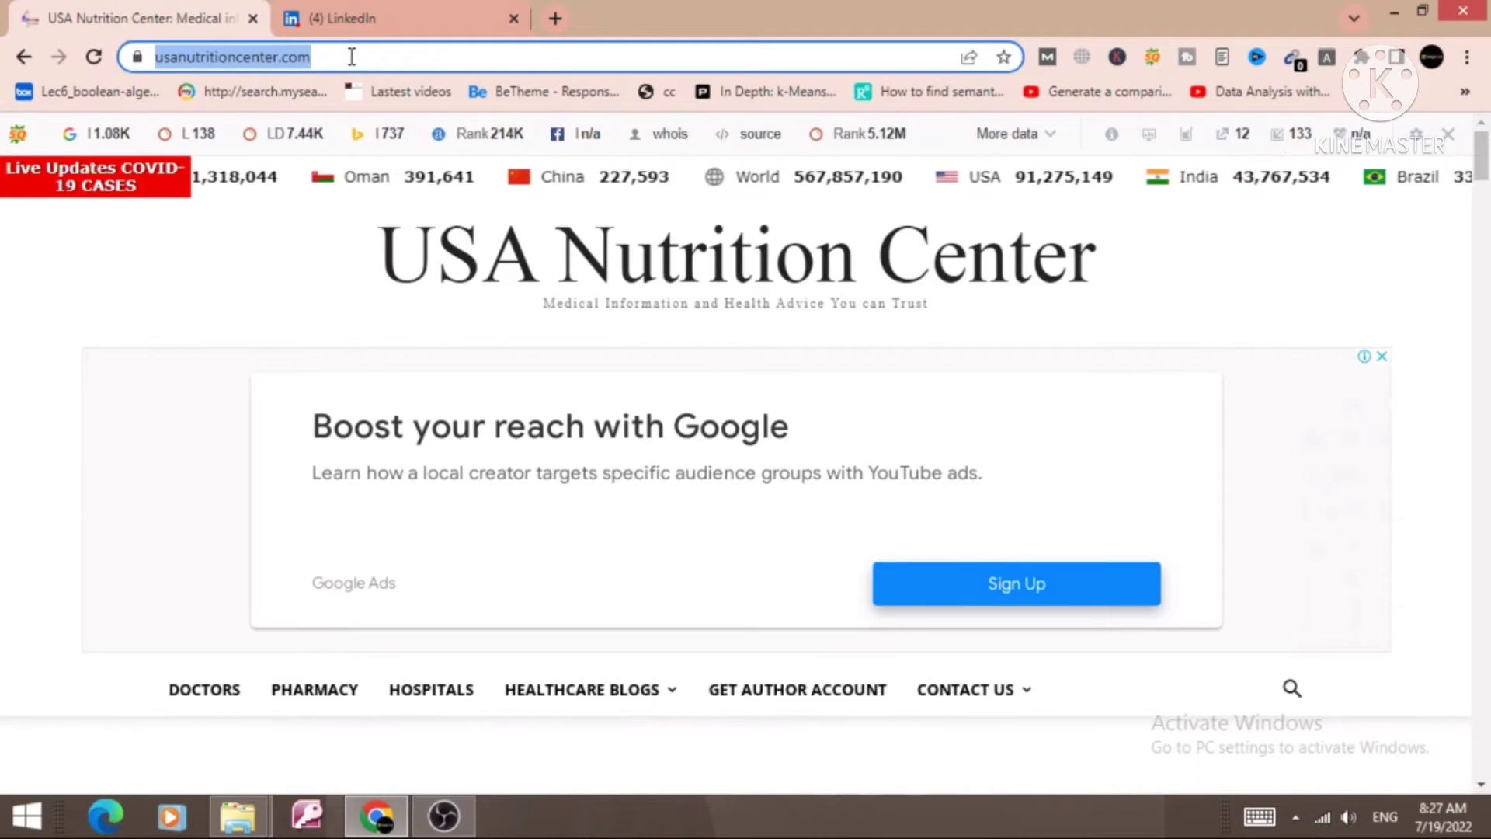
left_click(362, 10)
left_click_drag(362, 11, 290, 469)
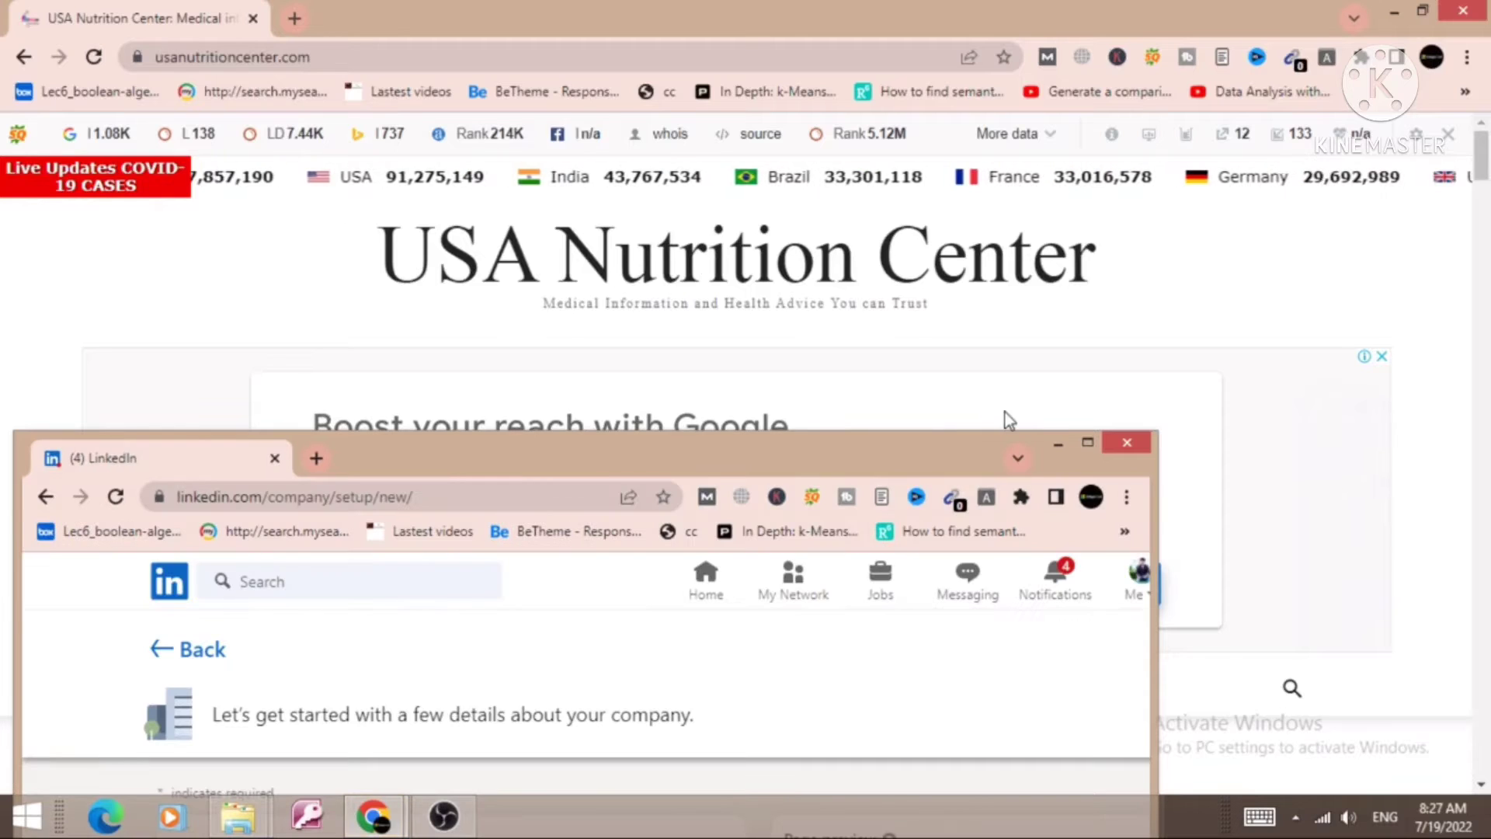
left_click(1081, 447)
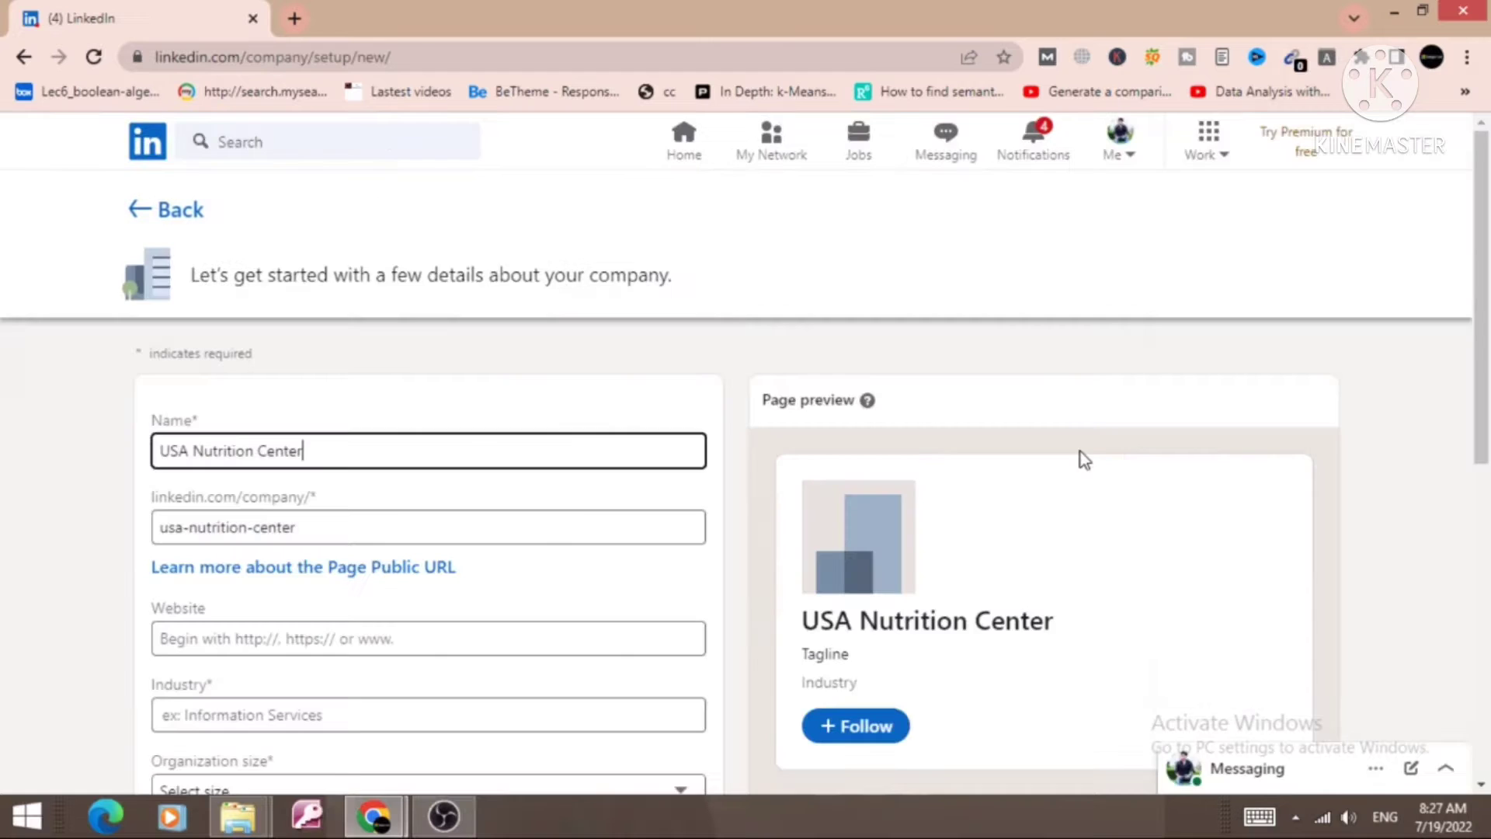
left_click(281, 639)
key("ctrl+v")
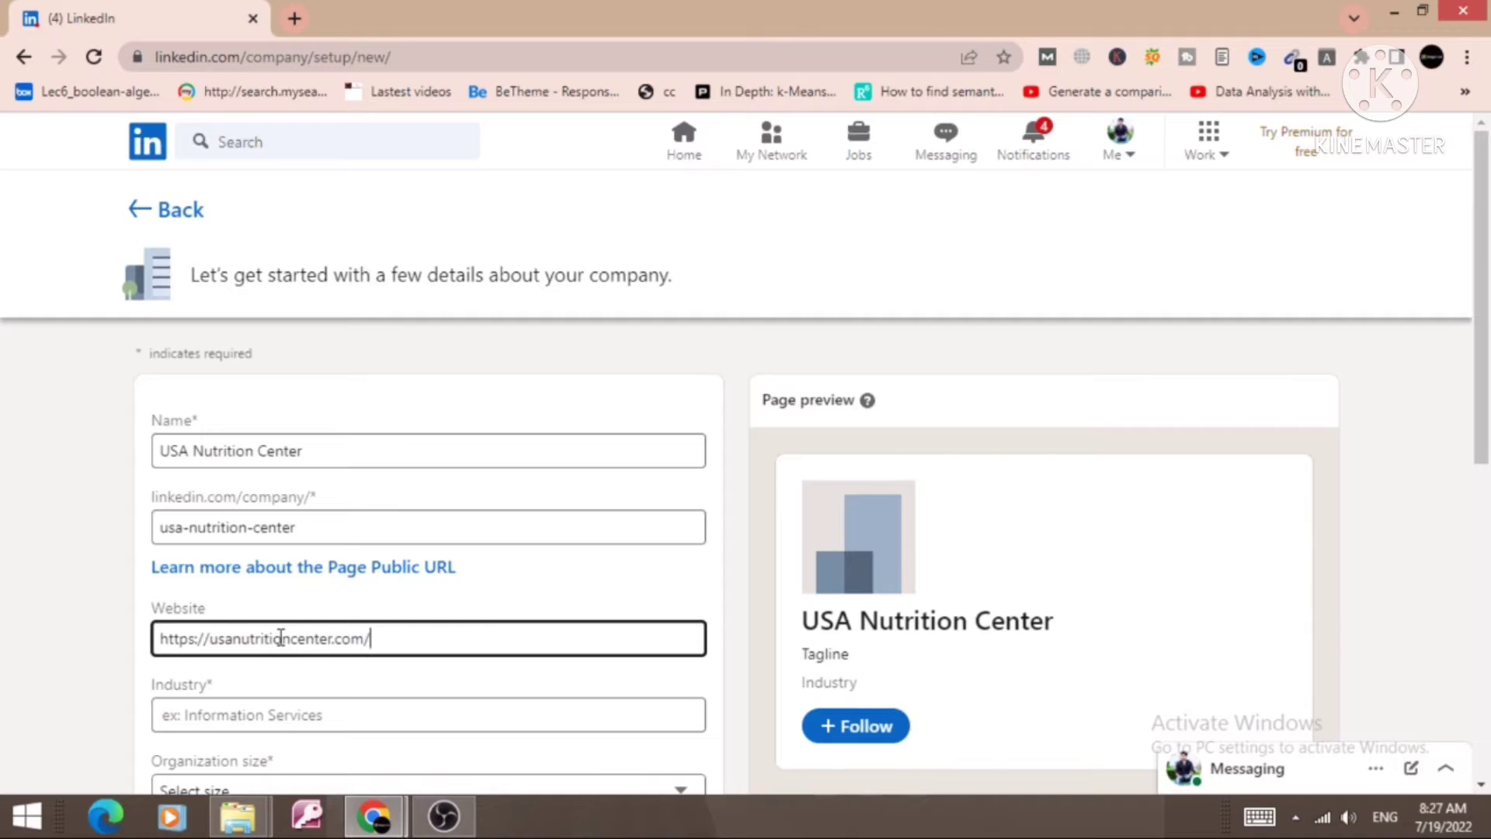
Set the company's industry to Hospitals and Health Care, looking it up with "Health"
left_click_drag(1480, 292, 1479, 401)
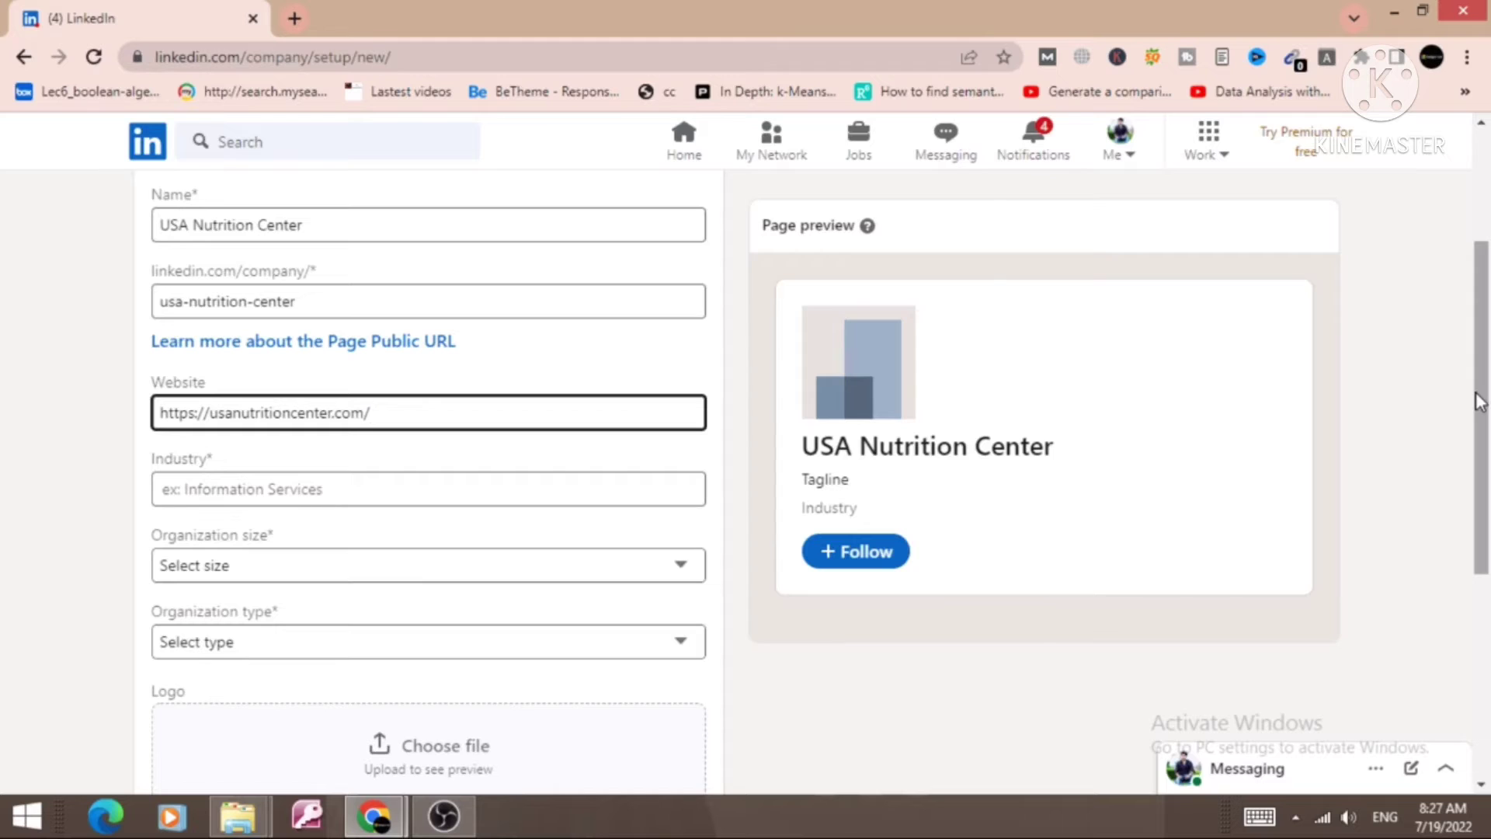
left_click(400, 496)
type("Health")
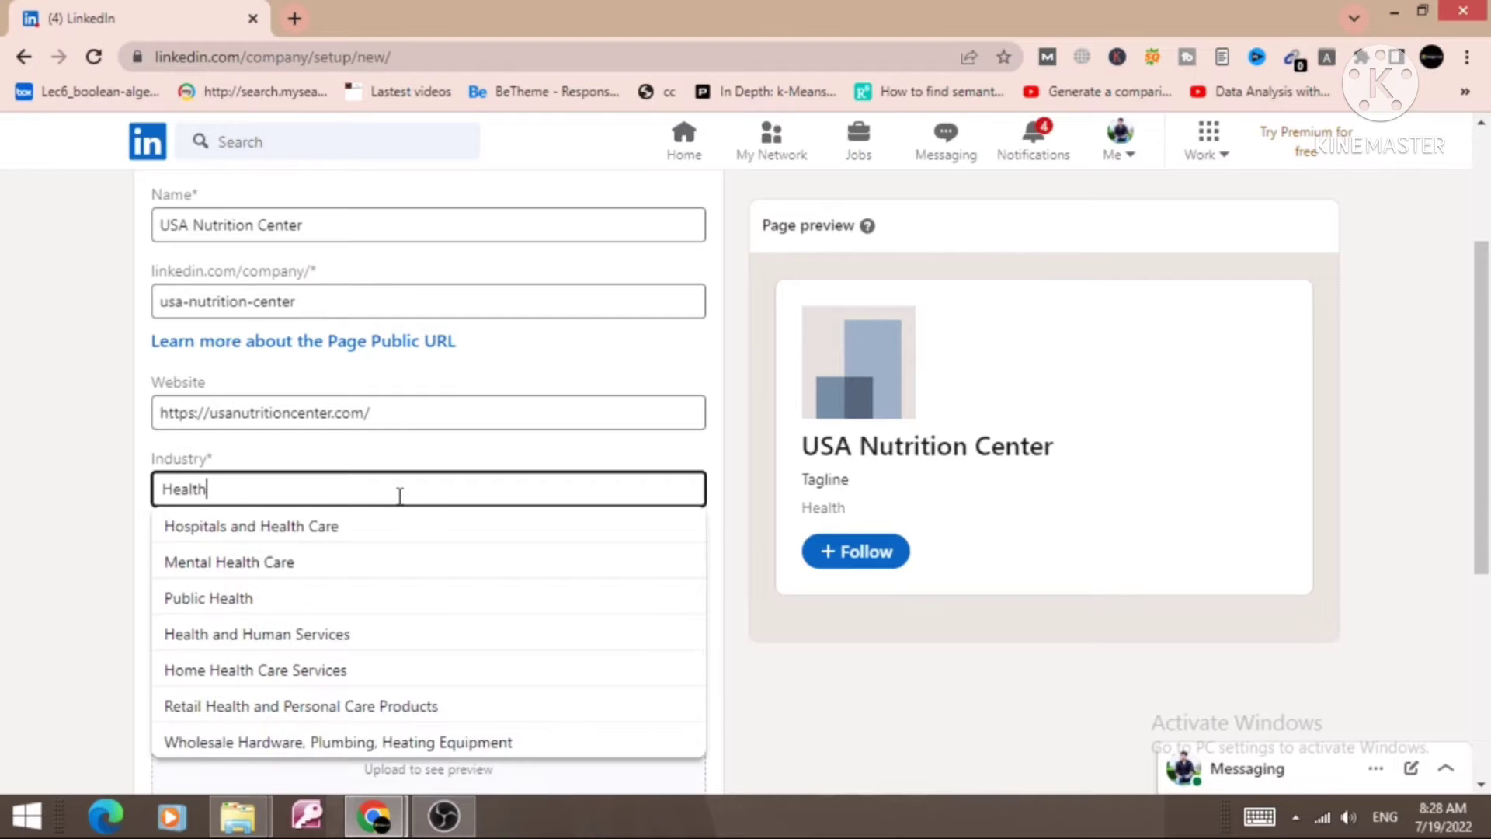
left_click(304, 530)
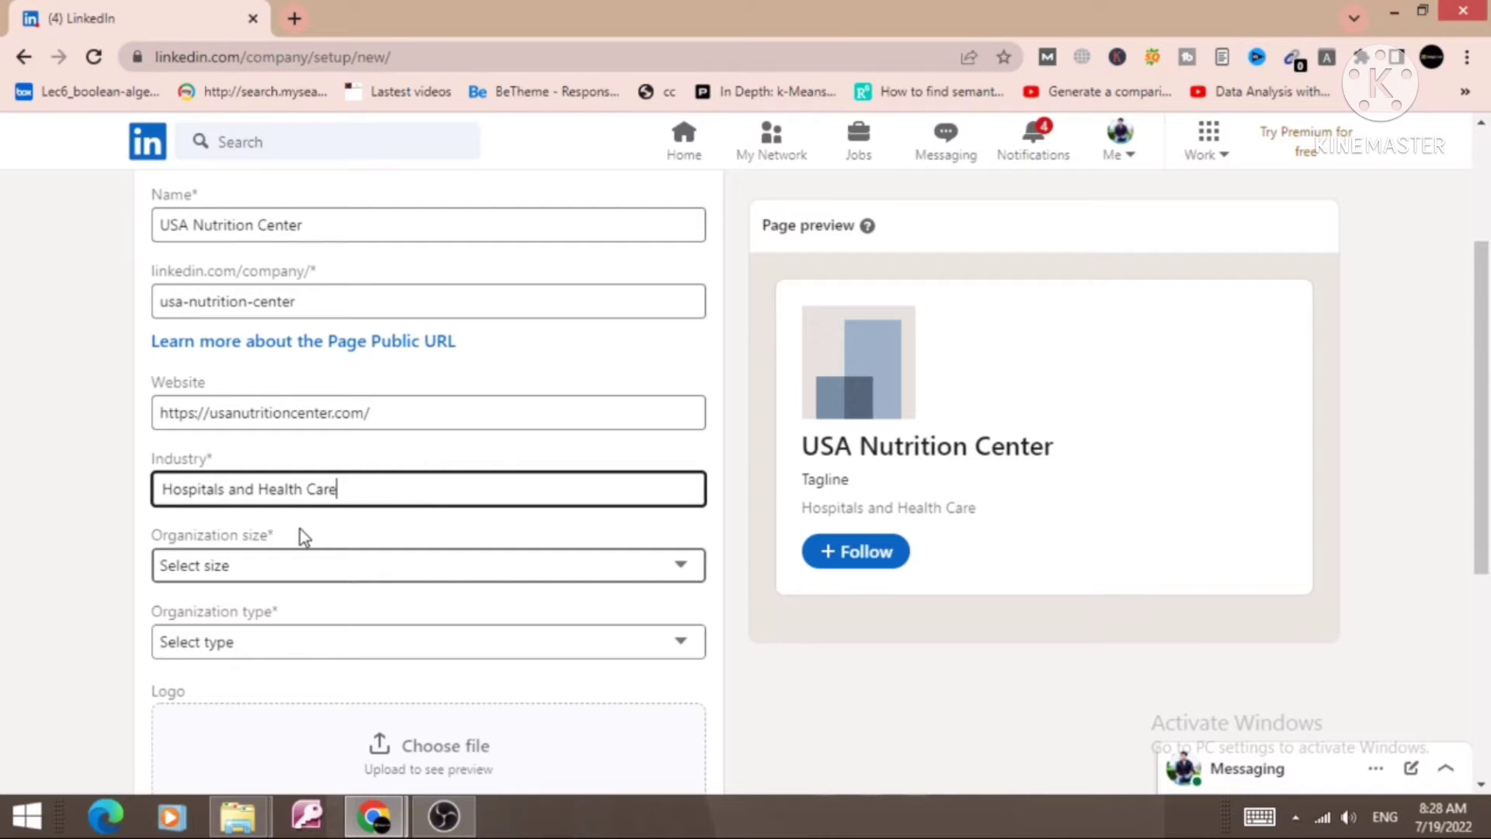
Set the organization size to 51–200 employees
left_click(338, 577)
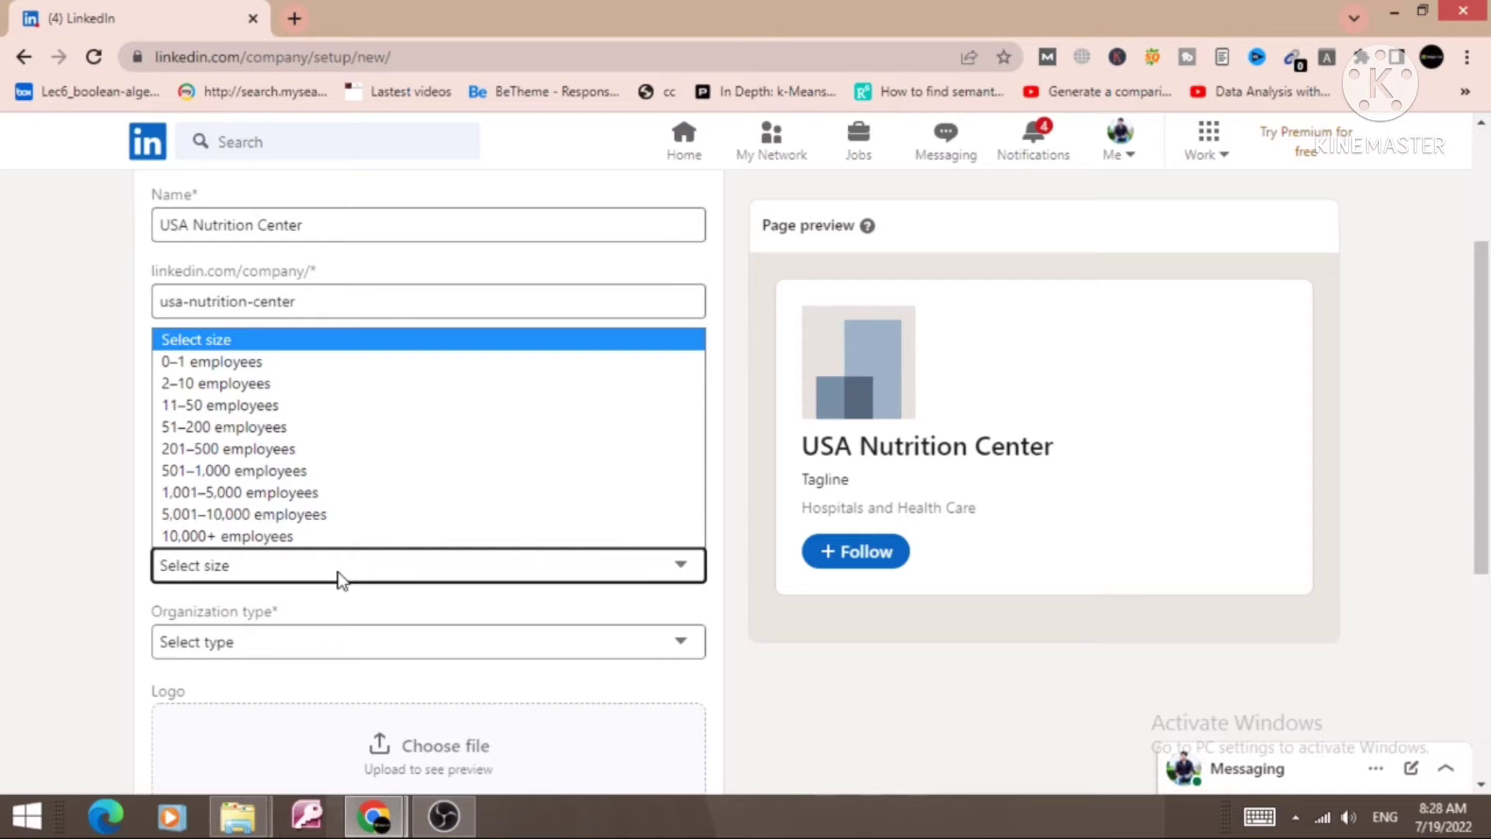
key("Down")
key("Down")
key("Down")
key("Down")
key("Return")
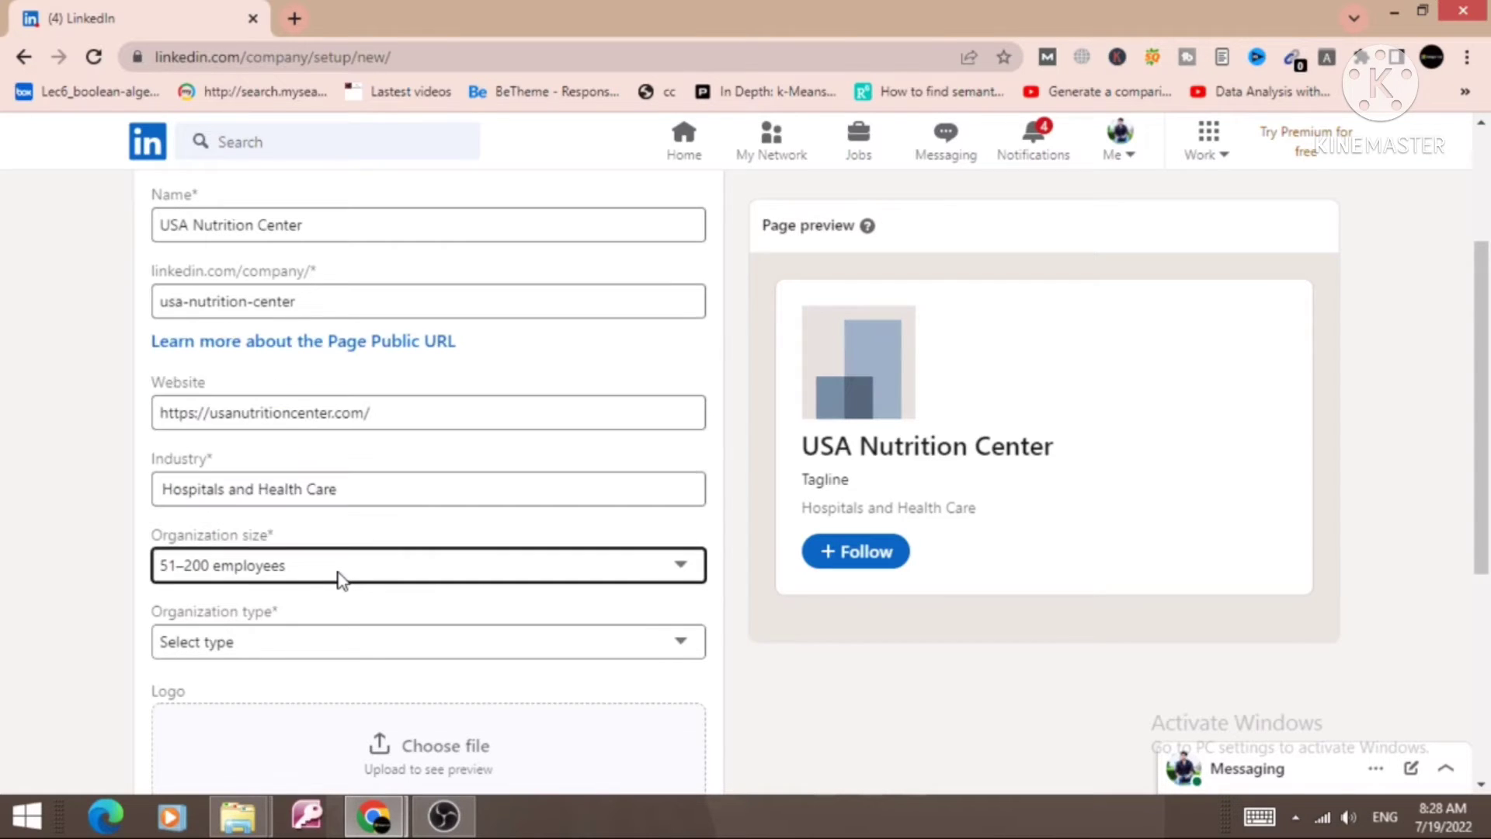
Set the organization type to Privately held
left_click(486, 668)
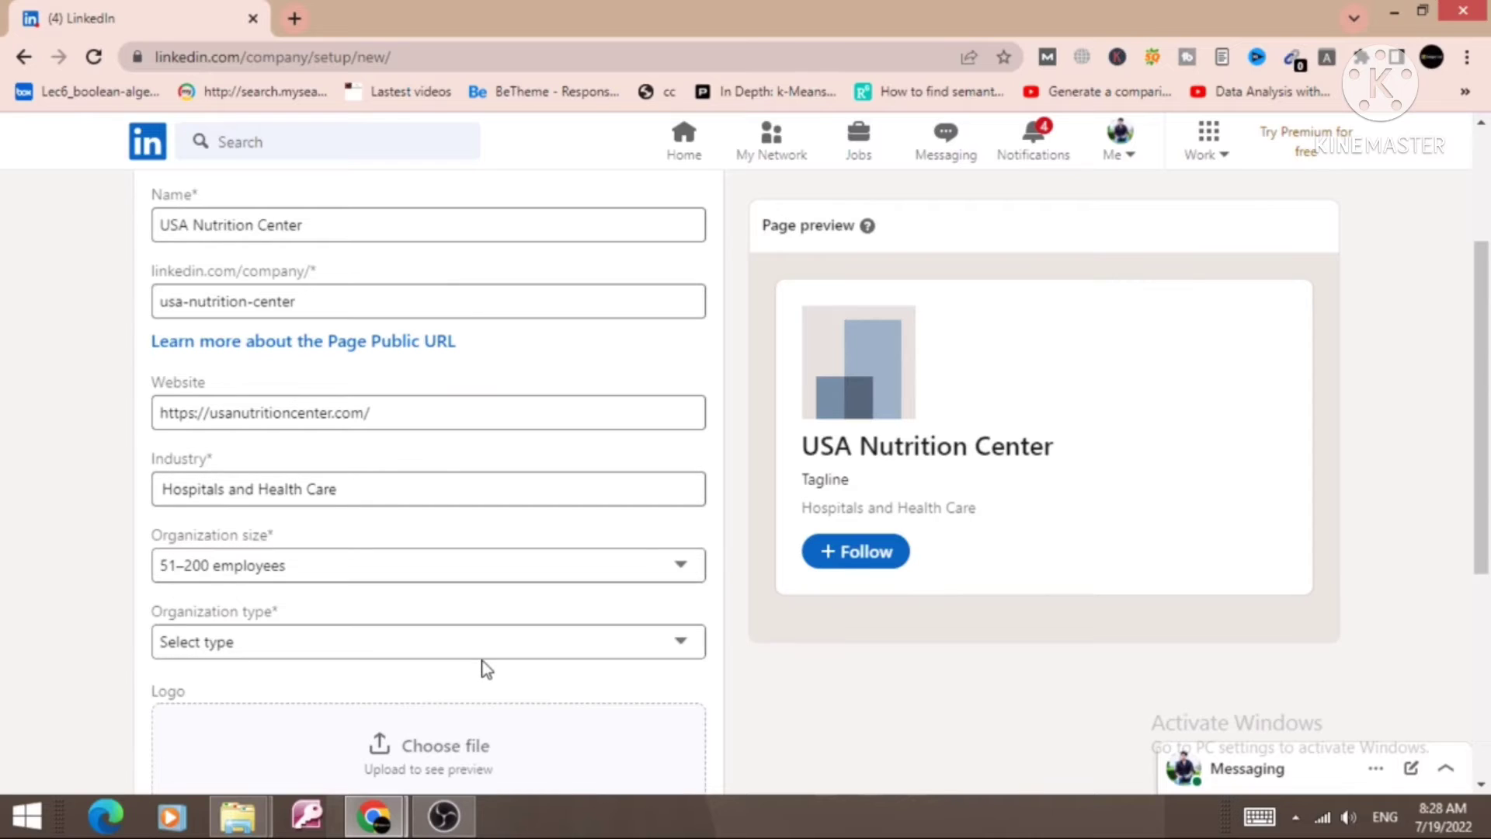
left_click(490, 648)
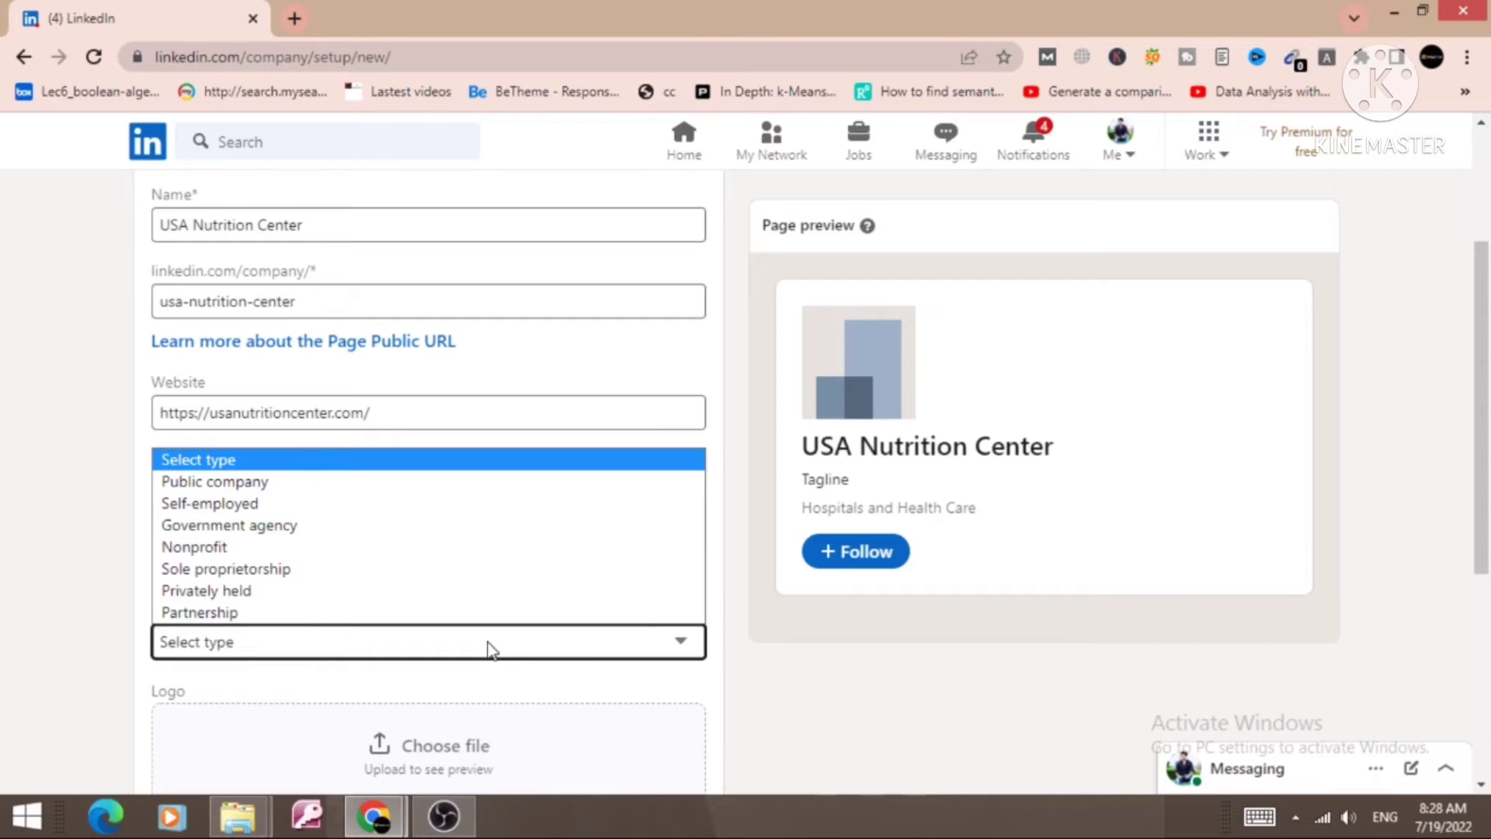
key("Down")
key("Down")
key("Down")
key("Down")
key("Down")
key("Down")
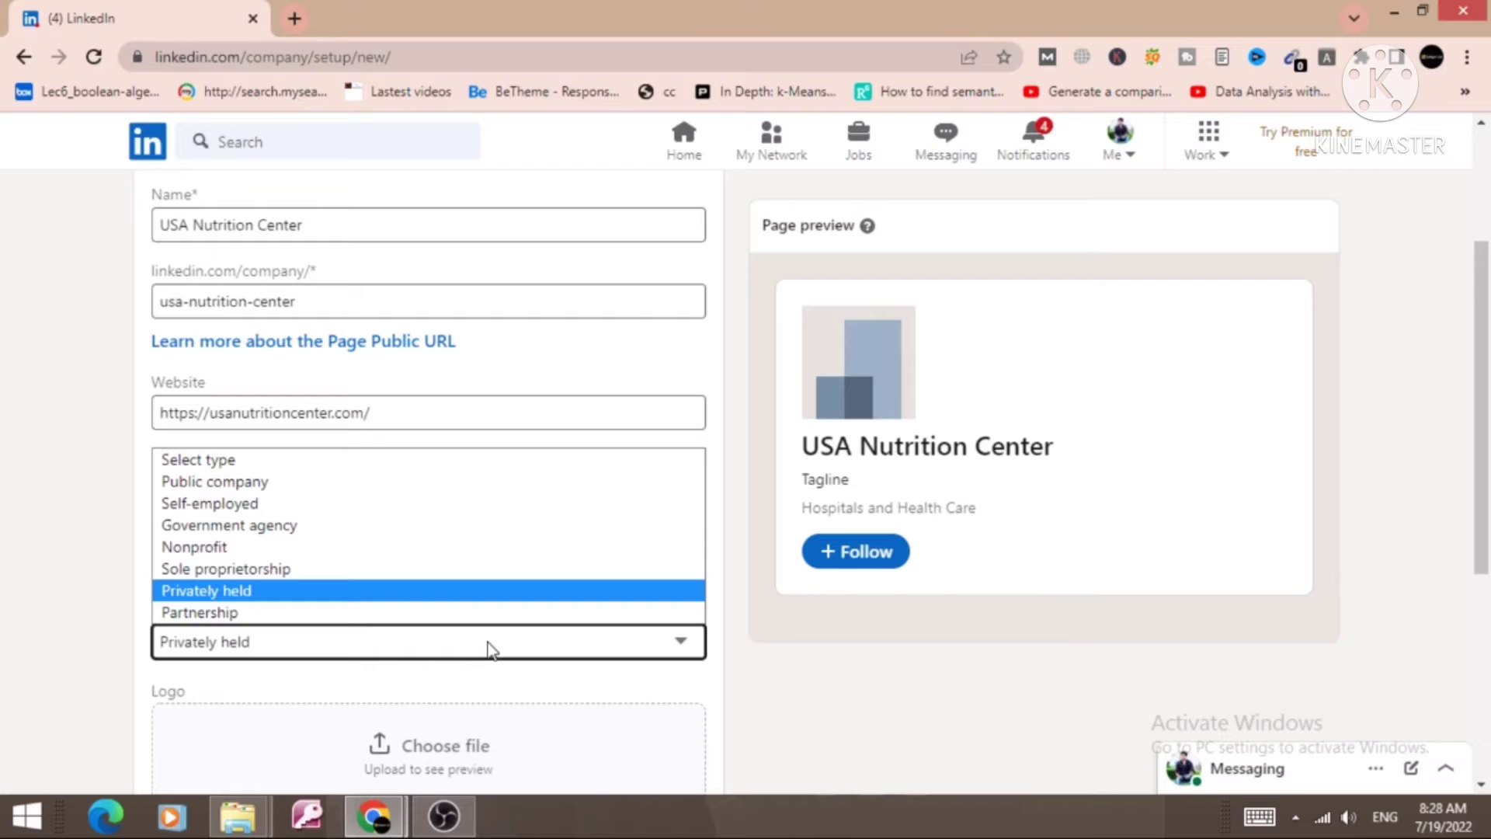
left_click(481, 593)
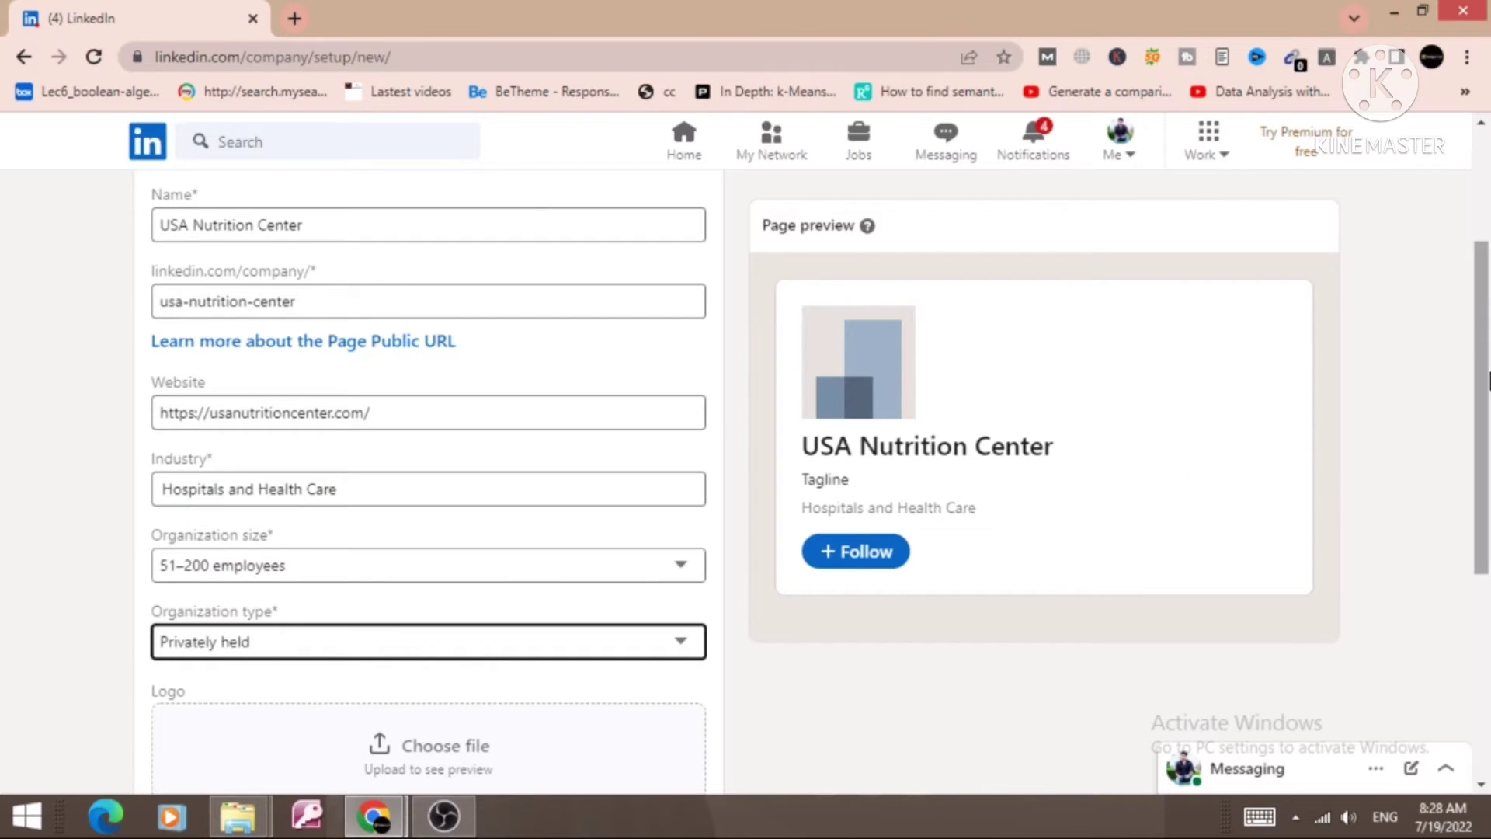
Open usanutritioncenter.com in a new browser tab alongside the company setup form
scroll(1487, 526, "down", 4)
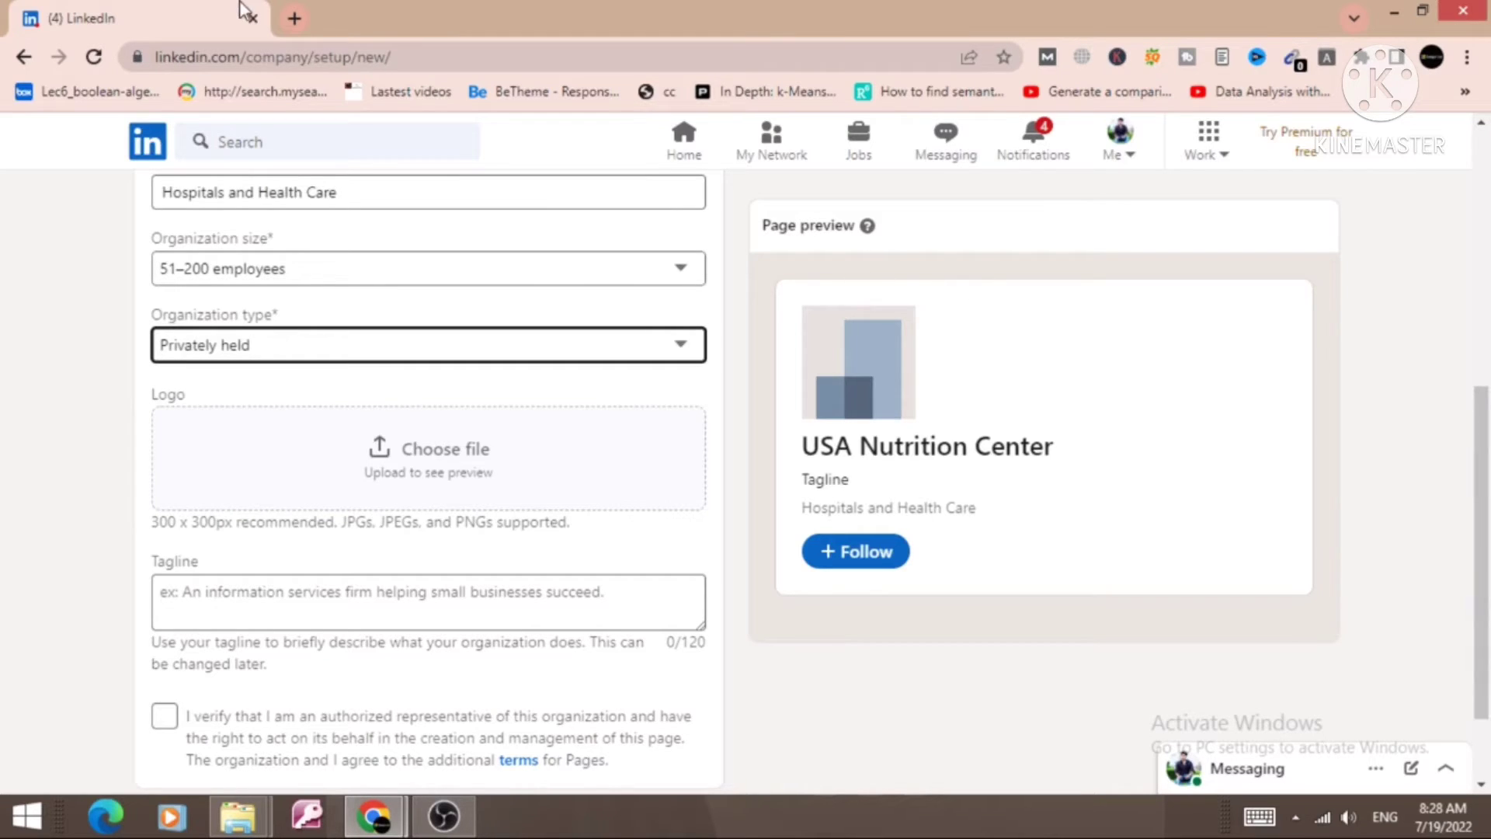
left_click(297, 18)
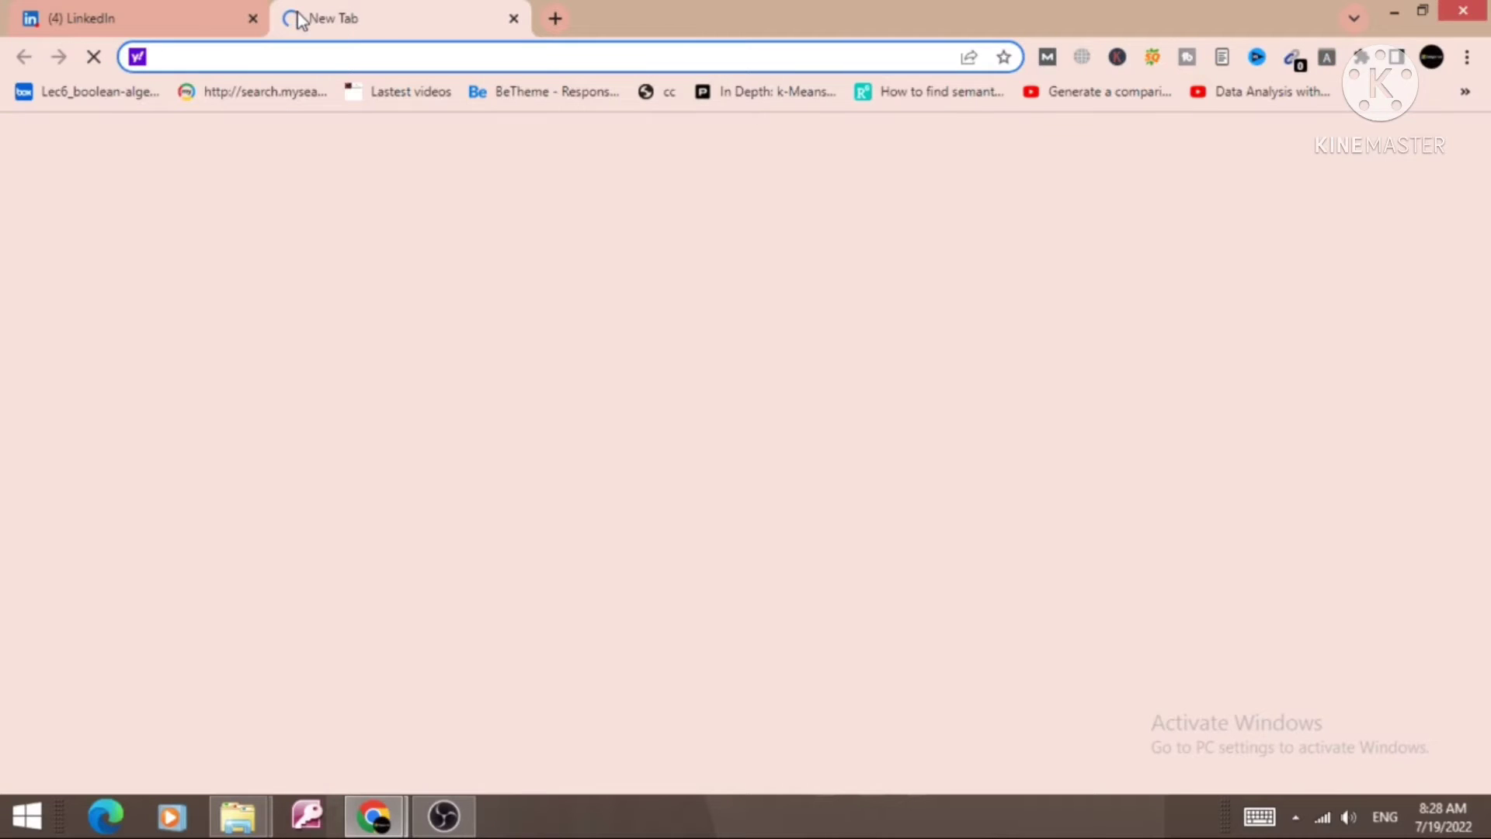
type("usa")
key("End")
key("Return")
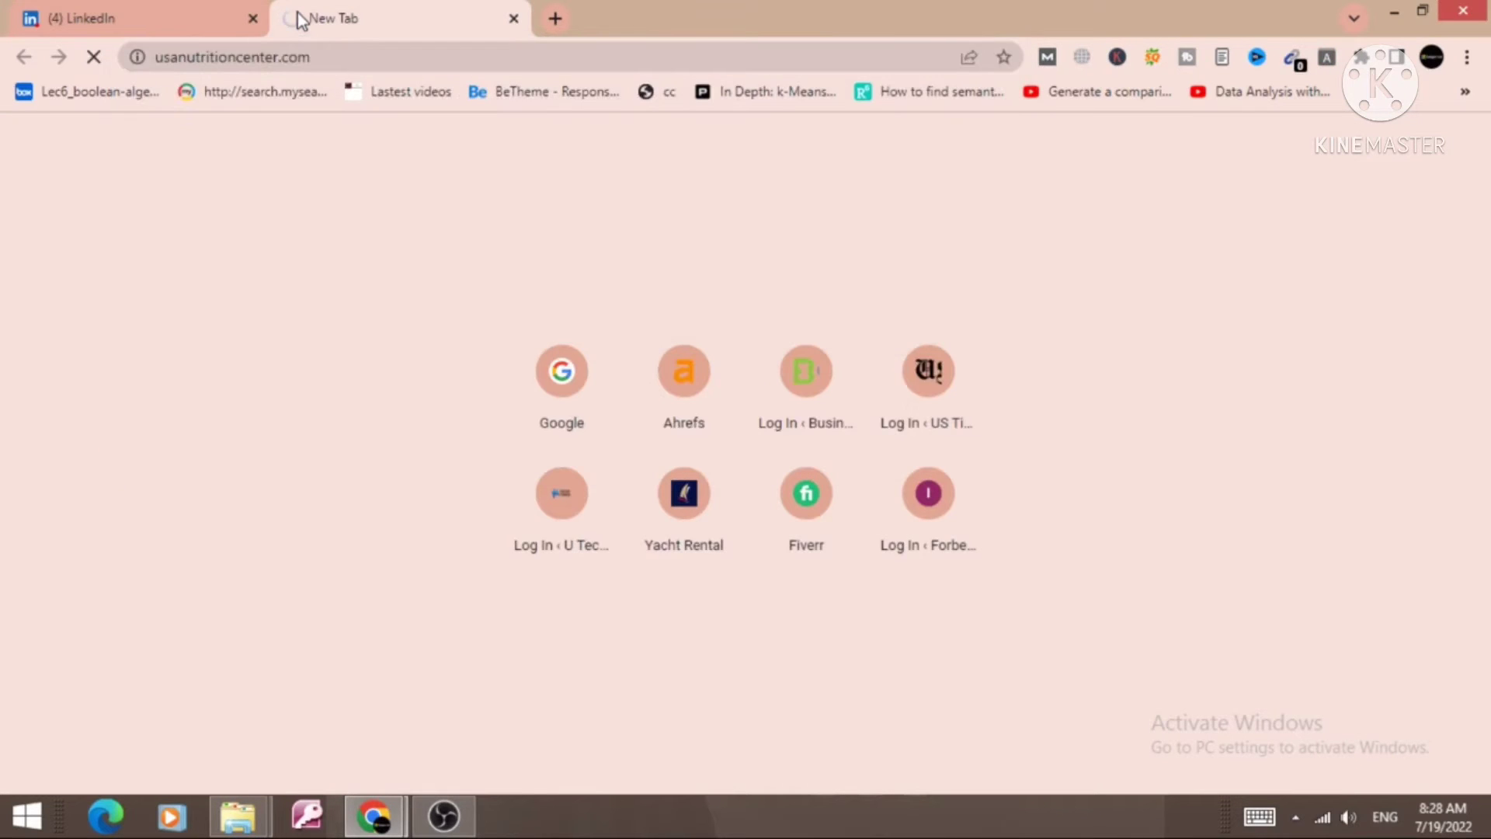
Open Google in another new browser tab and search for "usa nutrition center"
left_click(556, 17)
type("go")
key("Return")
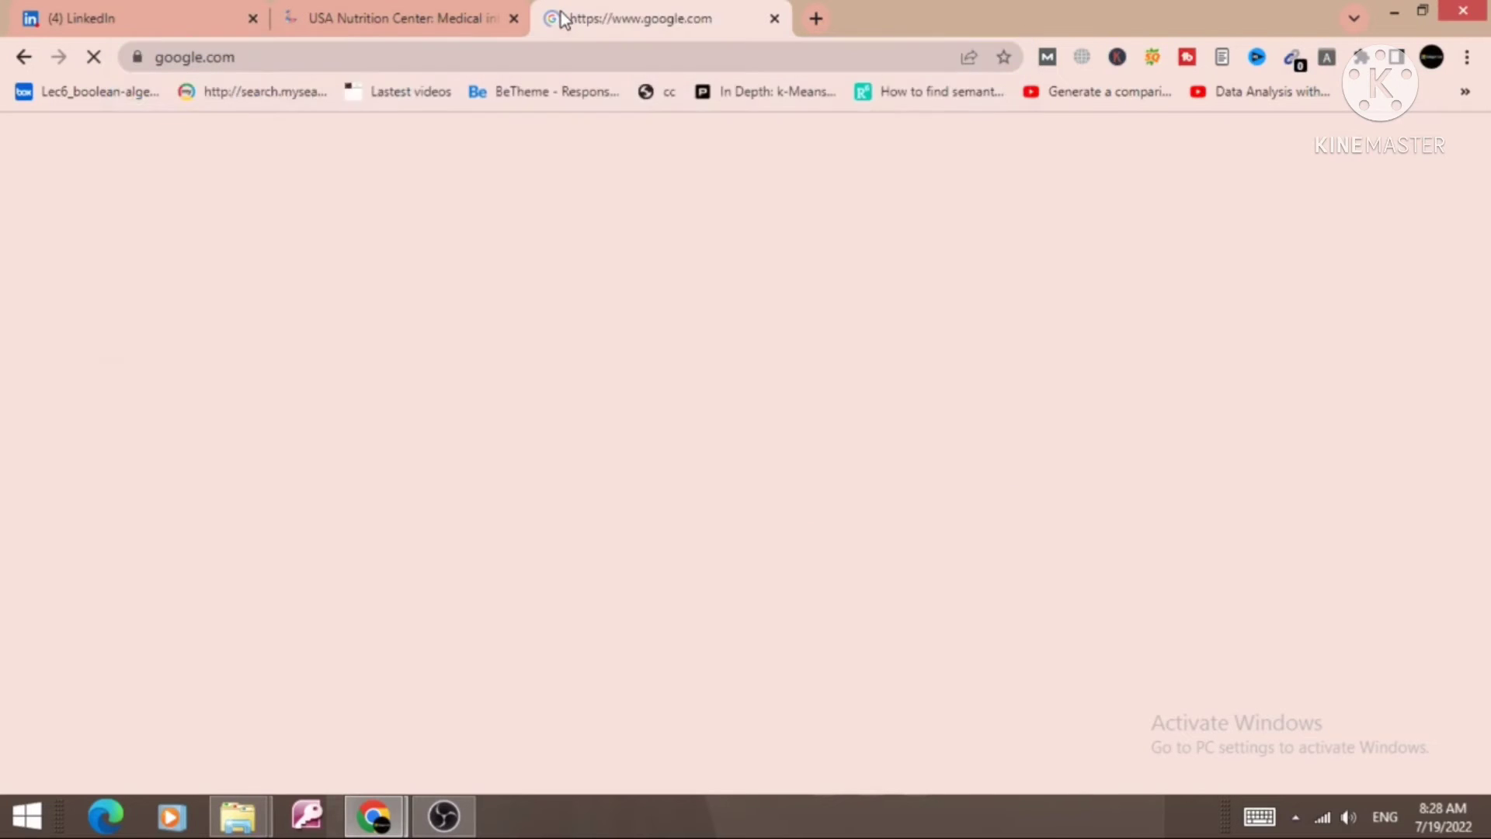
type("usa")
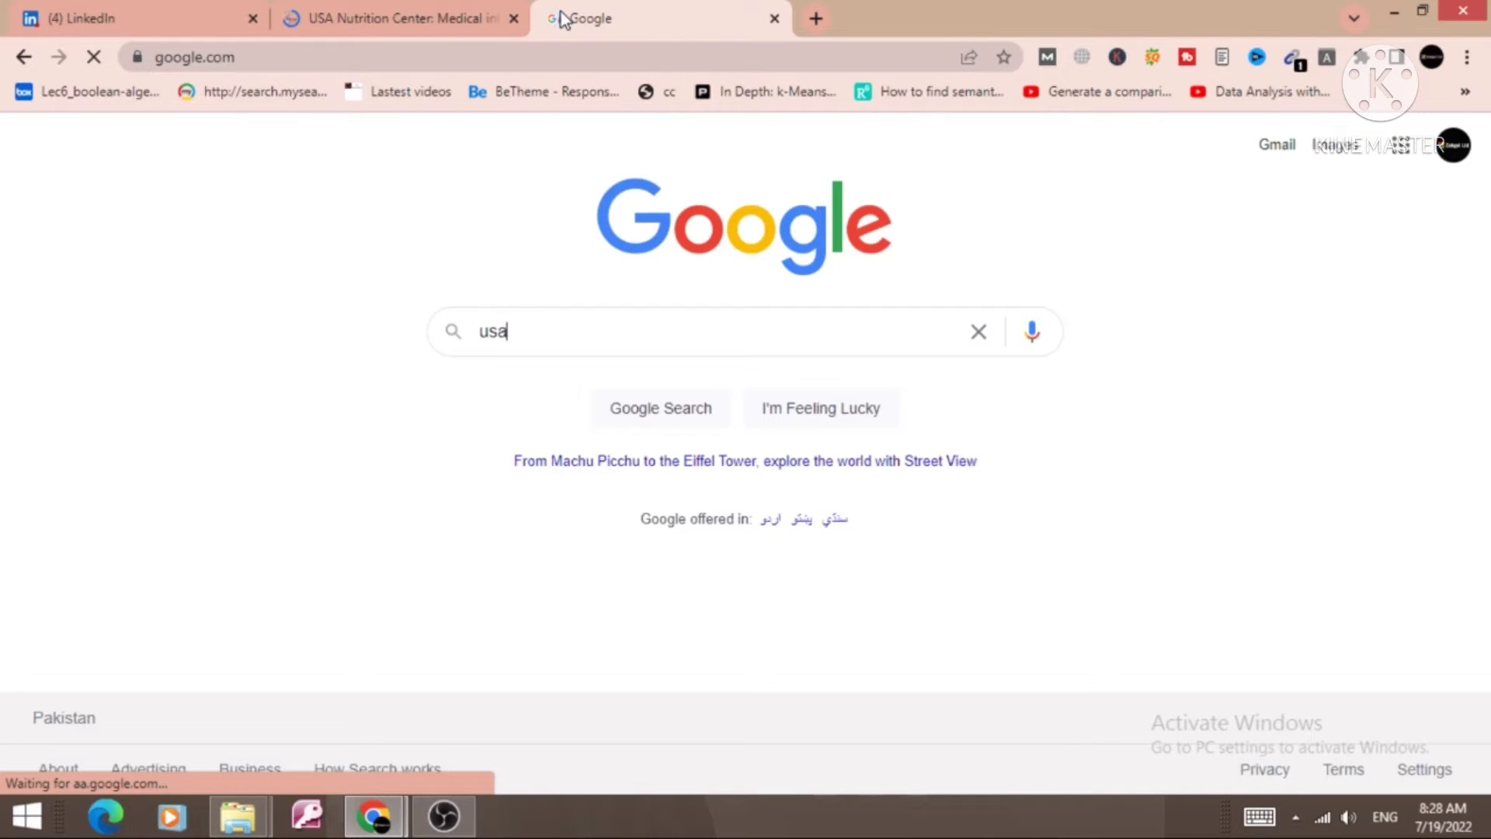
type(" nutrition")
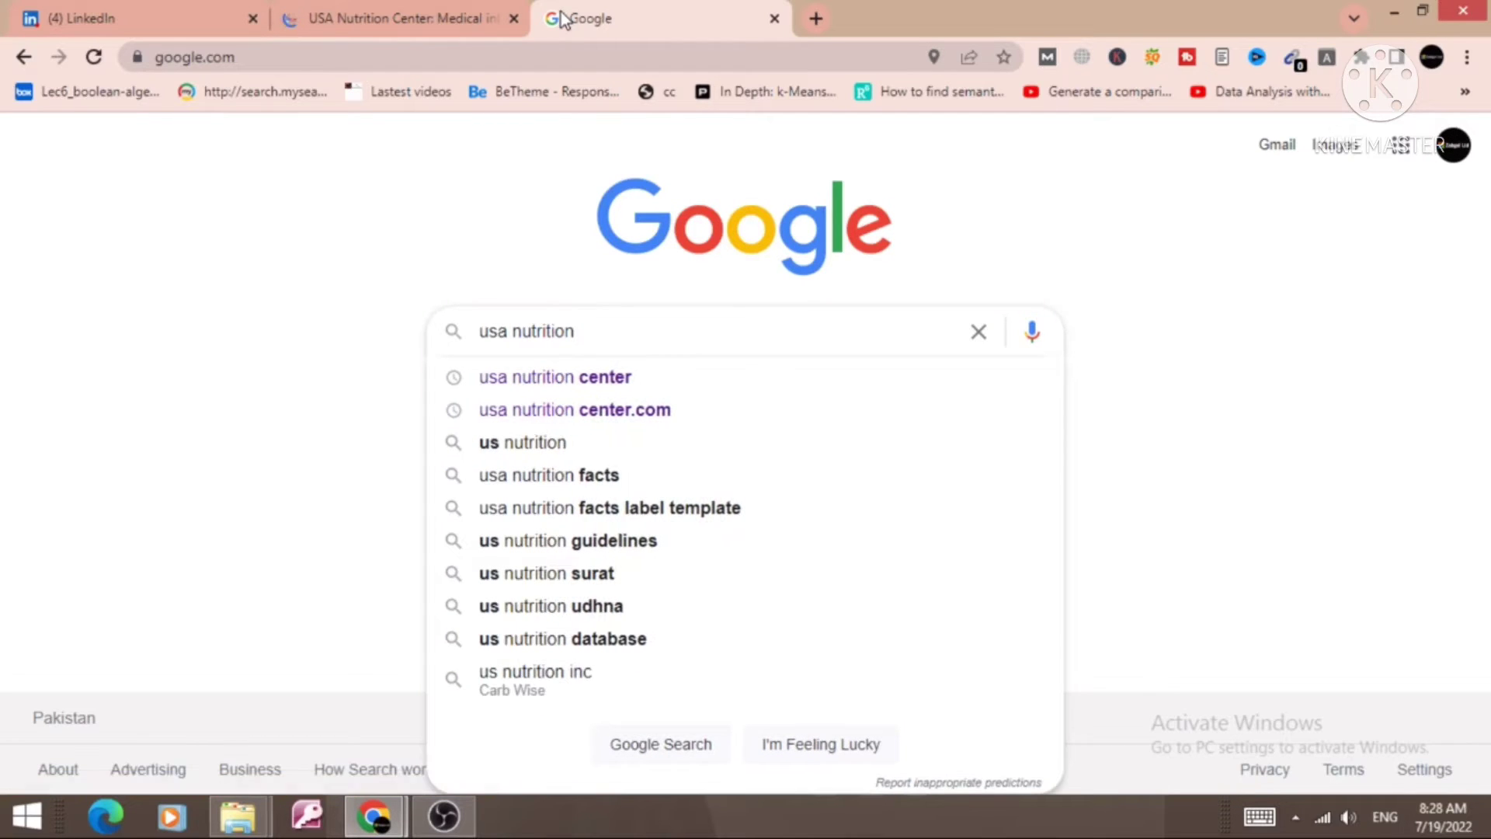
key("Down")
key("Return")
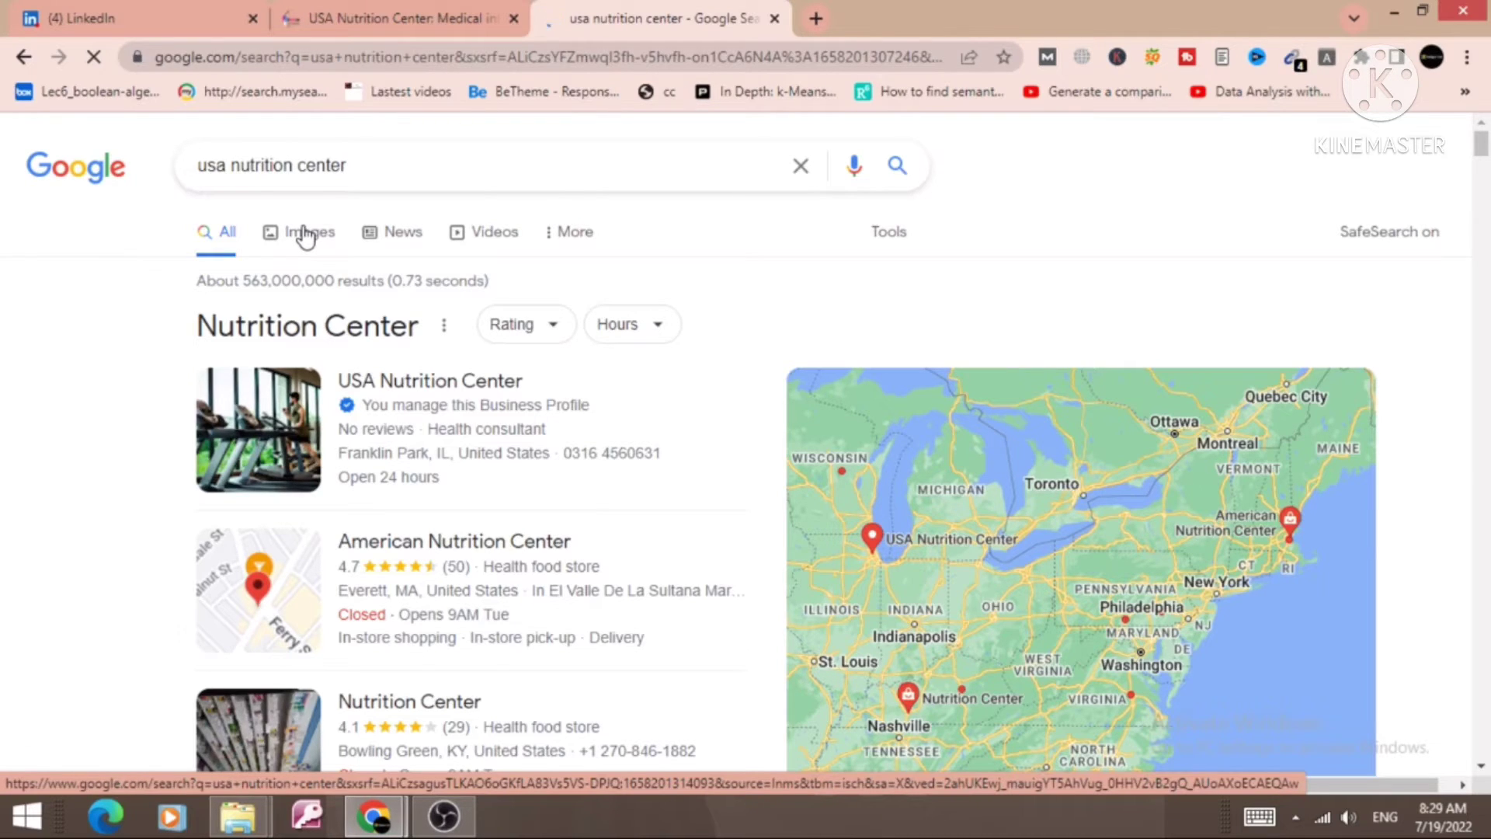
Save the pink and blue USA Nutrition Center logo from the image results to Downloads as the PNG file download
left_click(307, 234)
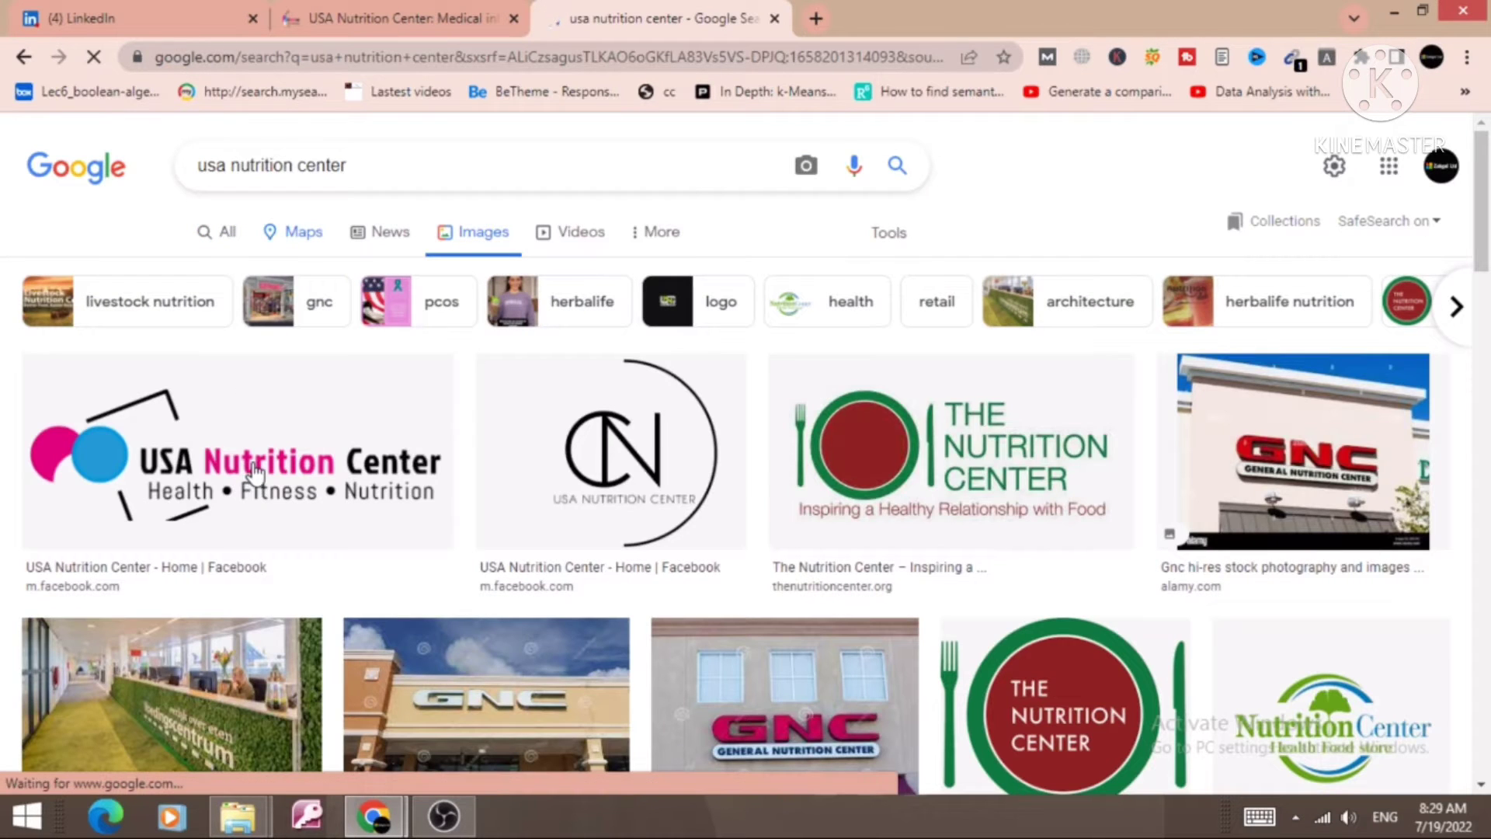
right_click(256, 467)
left_click(307, 506)
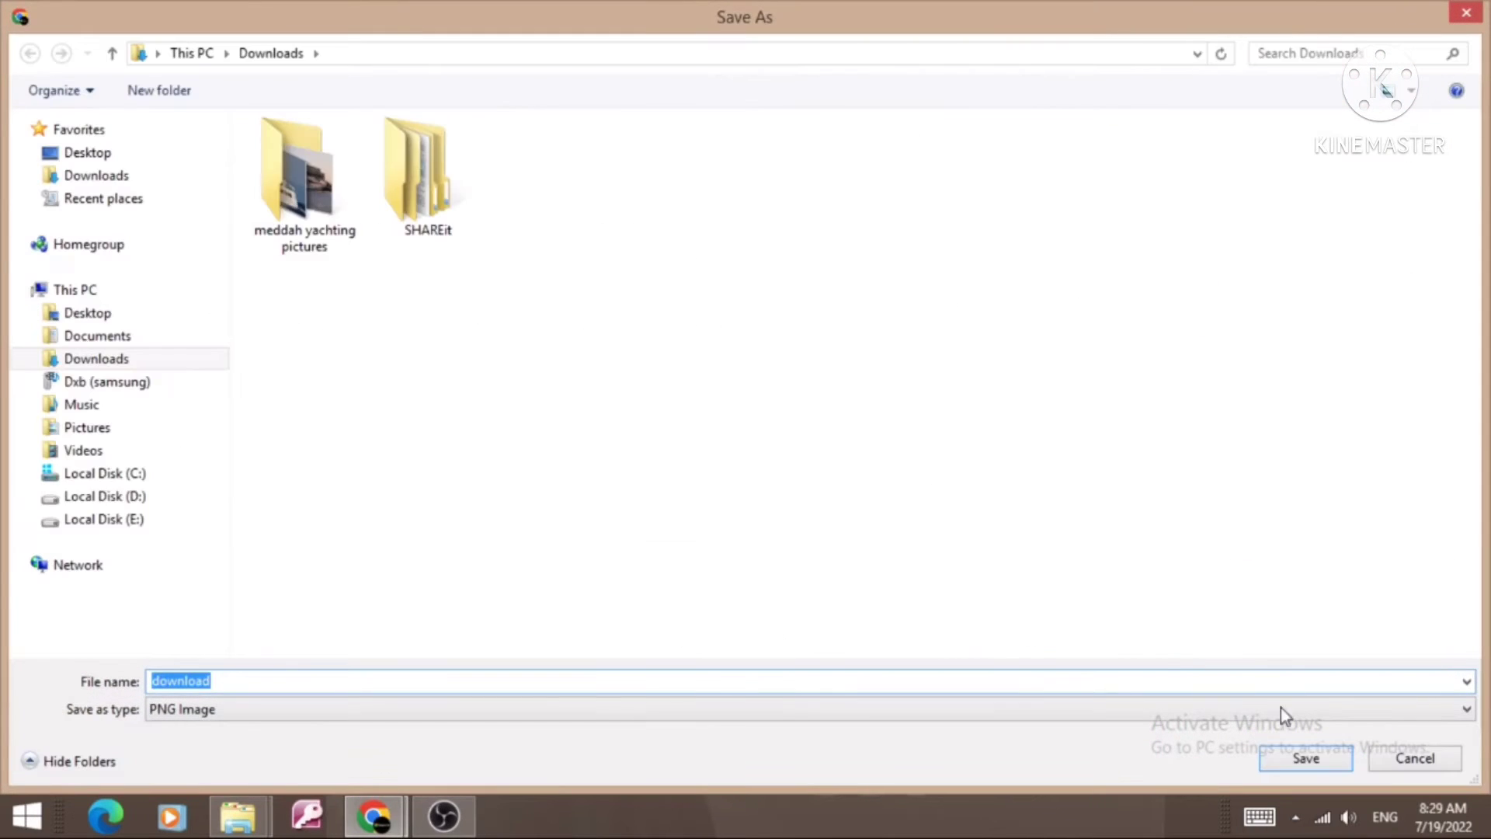
left_click(1296, 758)
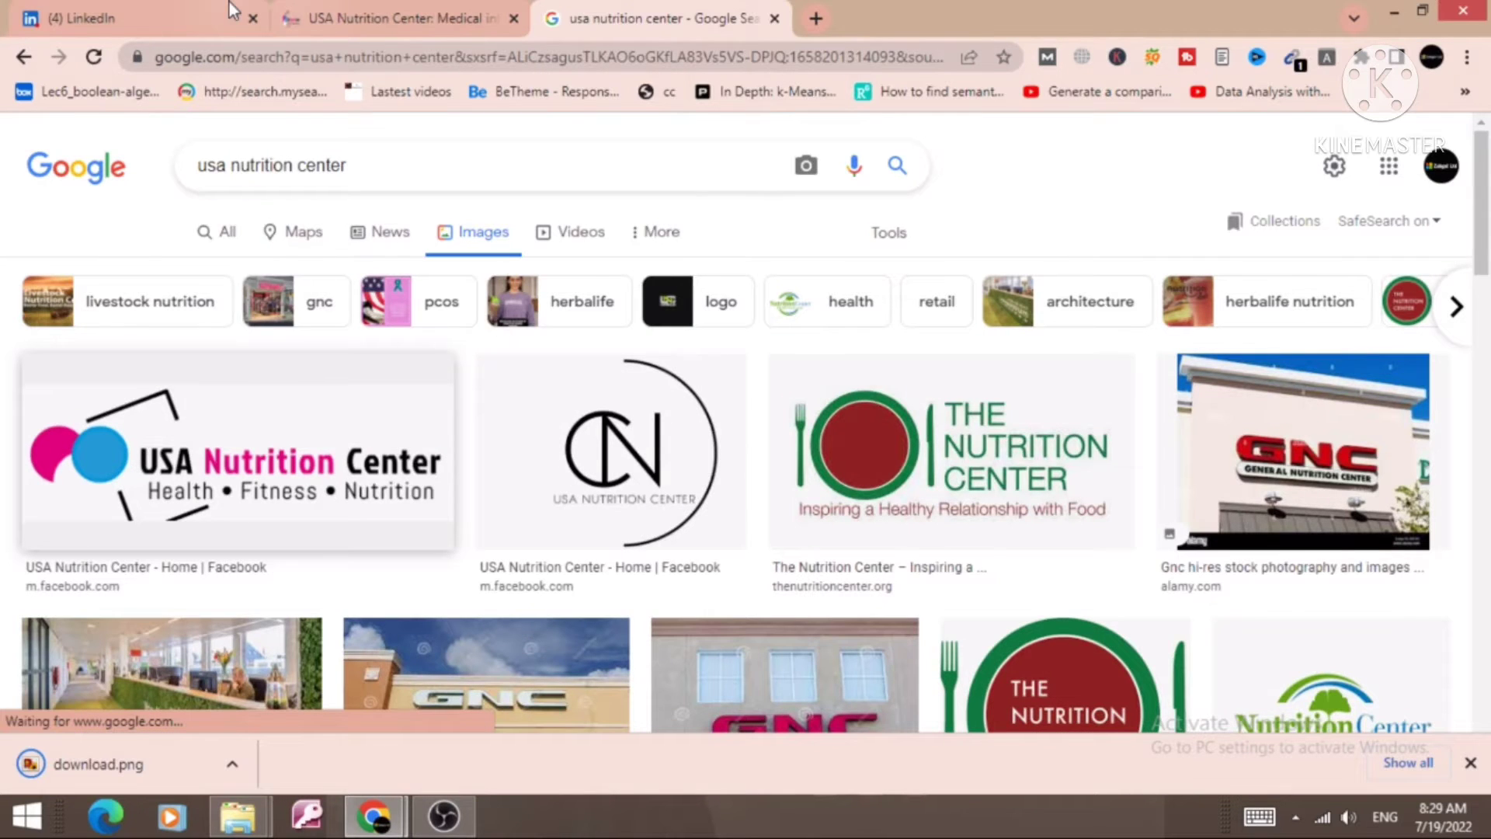
Upload download.png from the Downloads folder as the logo in the LinkedIn company form
left_click(172, 9)
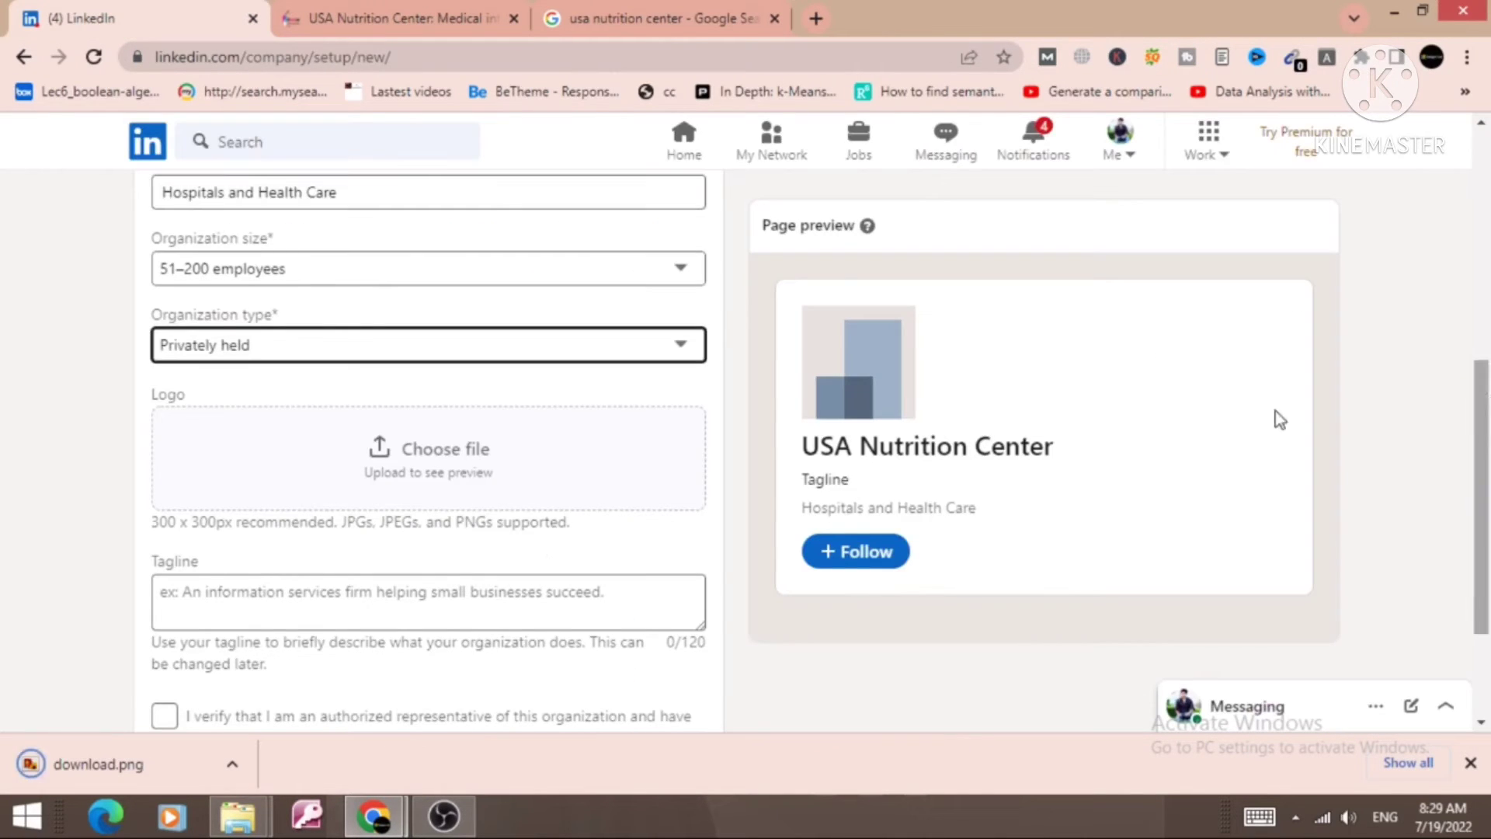
left_click(404, 464)
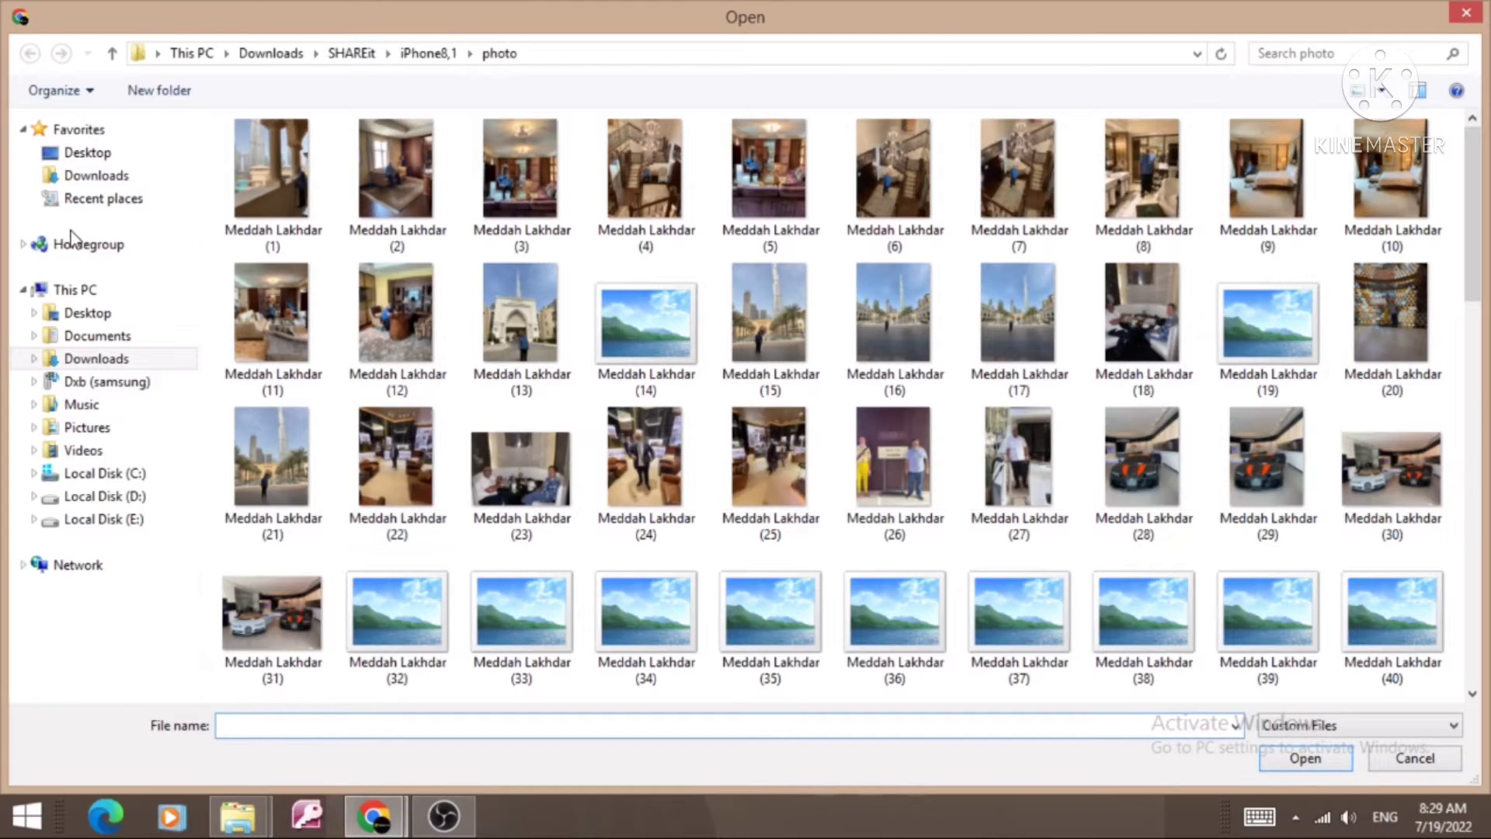
left_click(93, 177)
double_click(517, 199)
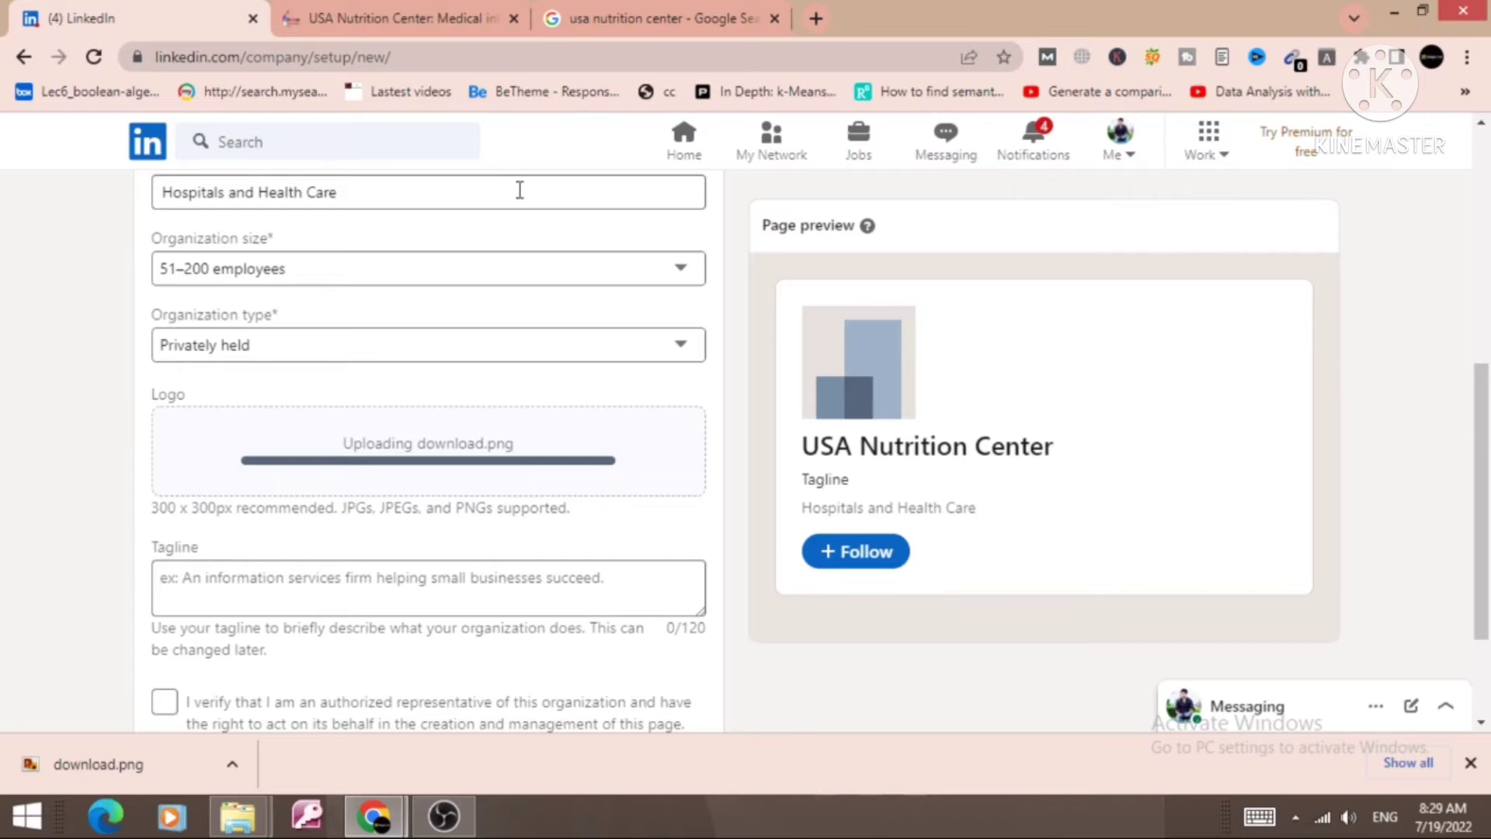
Copy the slogan "Medical Information and Health Advice You can Trust" from the USA Nutrition Center homepage into the company page's tagline
scroll(1482, 544, "down", 2)
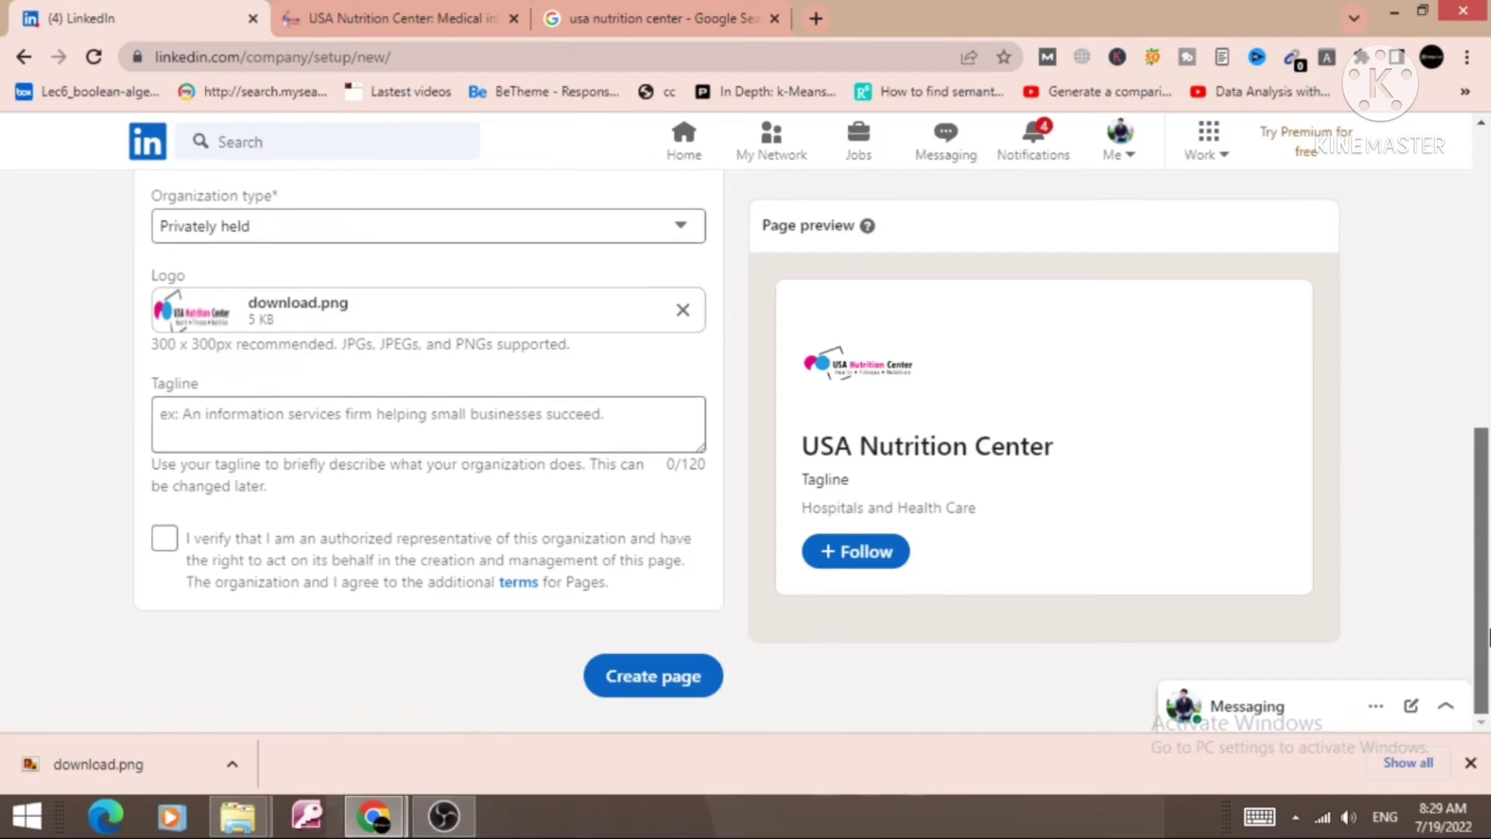
left_click(340, 405)
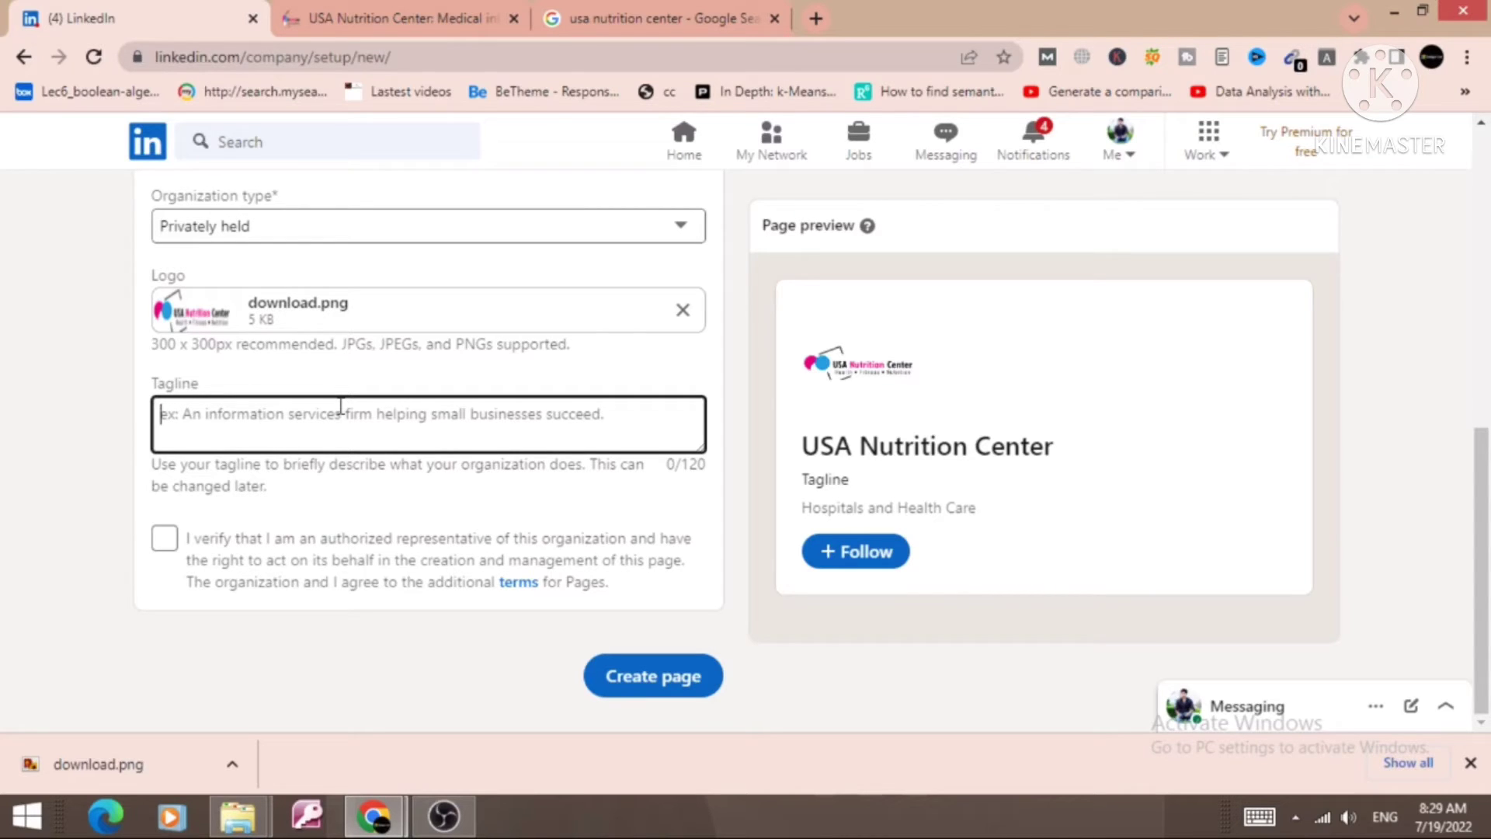
left_click(404, 15)
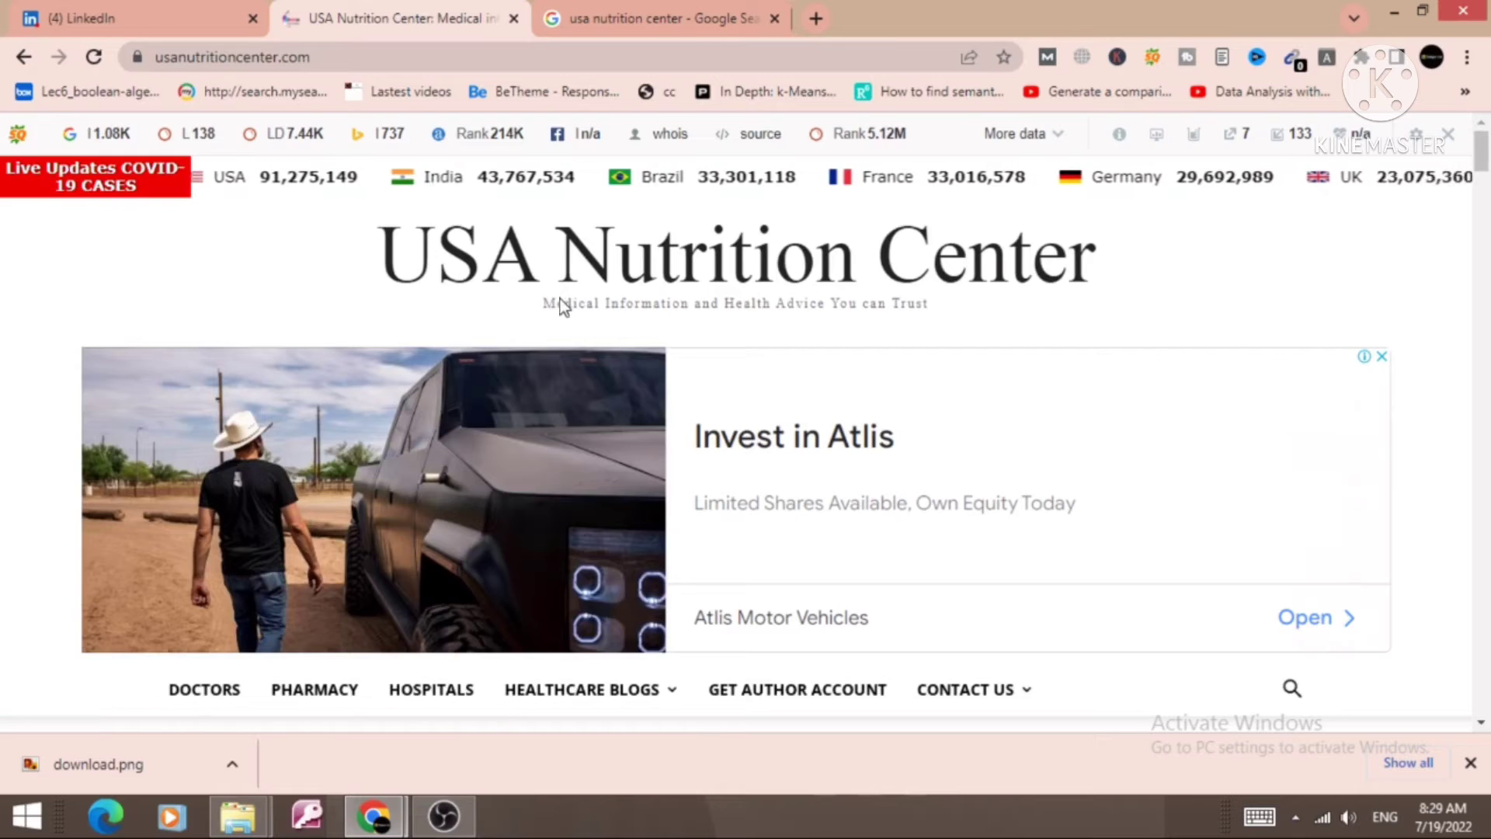
left_click_drag(546, 304, 936, 313)
key("ctrl+c")
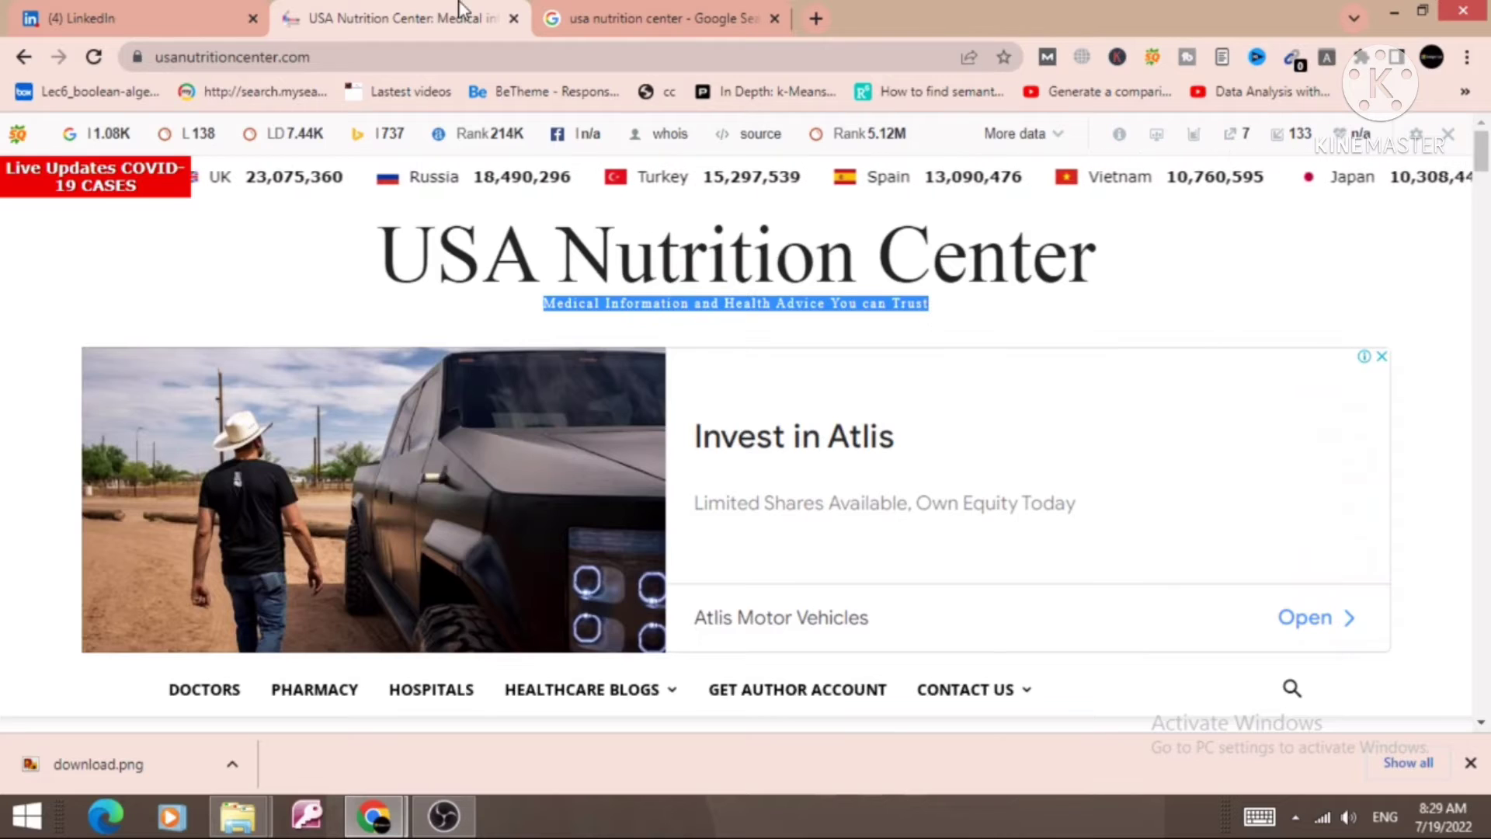
left_click(2, 4)
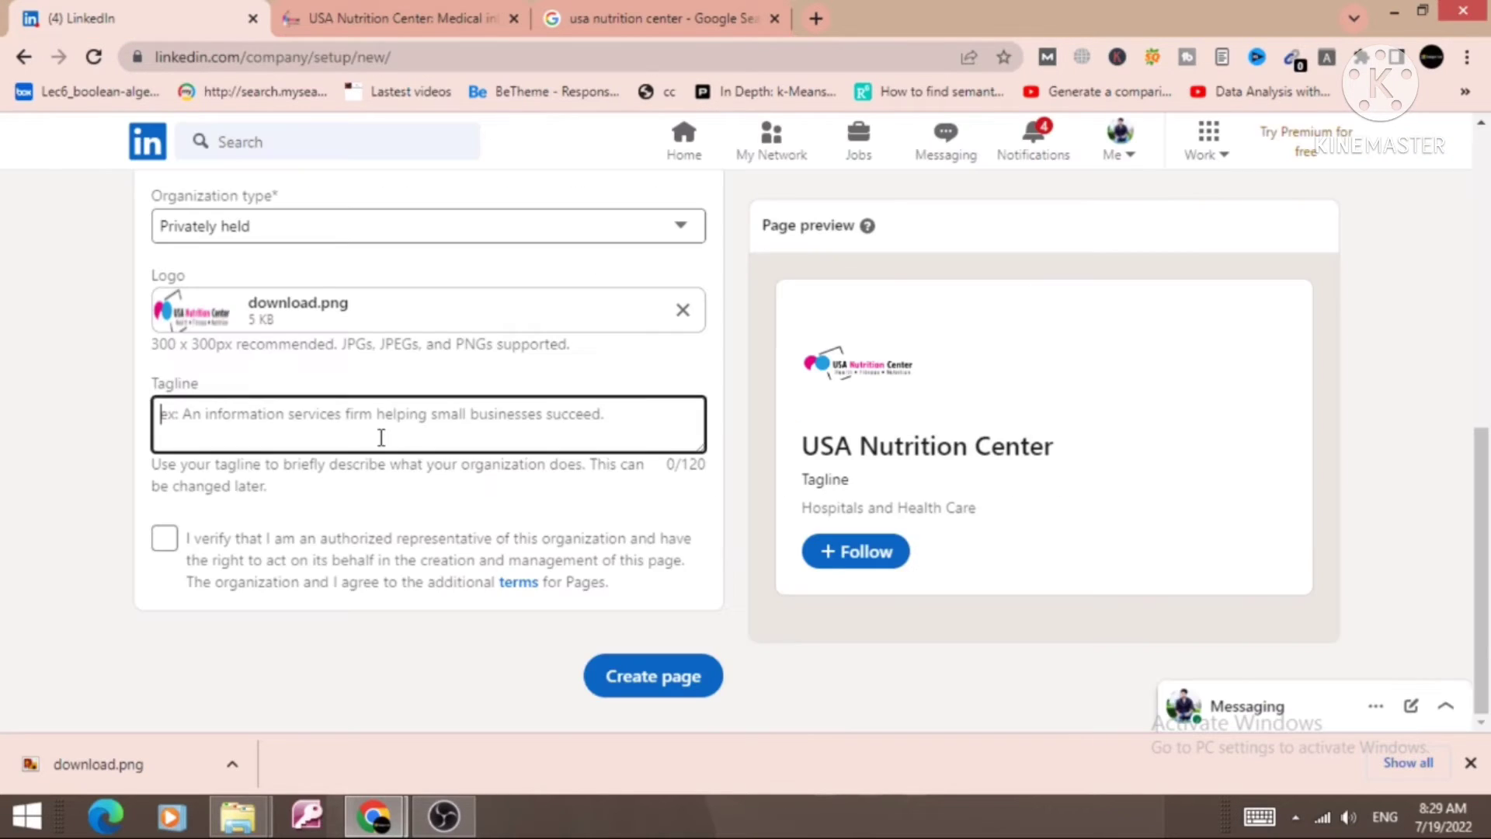
key("ctrl+v")
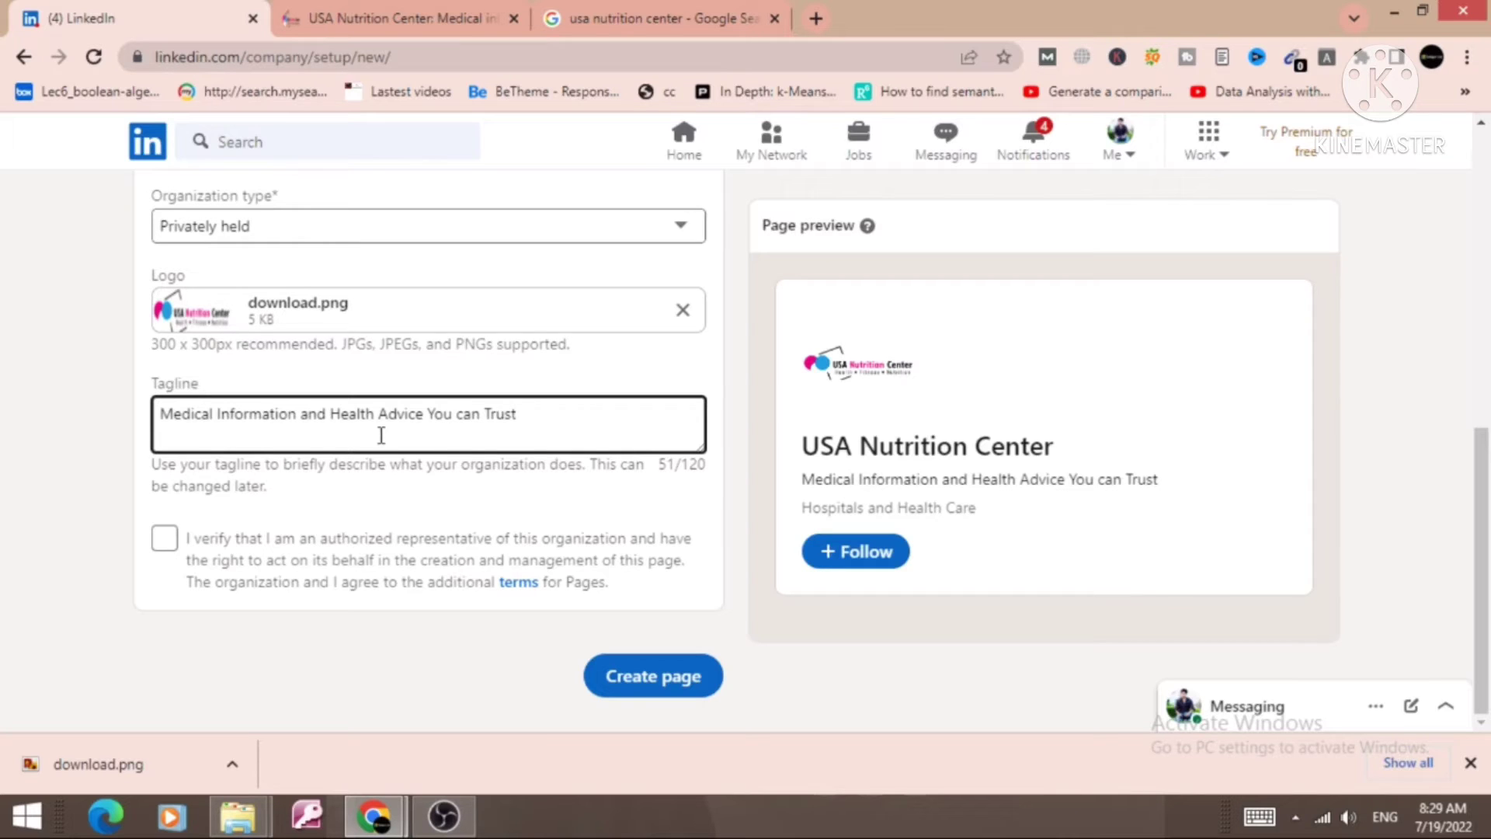
Confirm being an authorized representative of the organization and create the company page
left_click(165, 544)
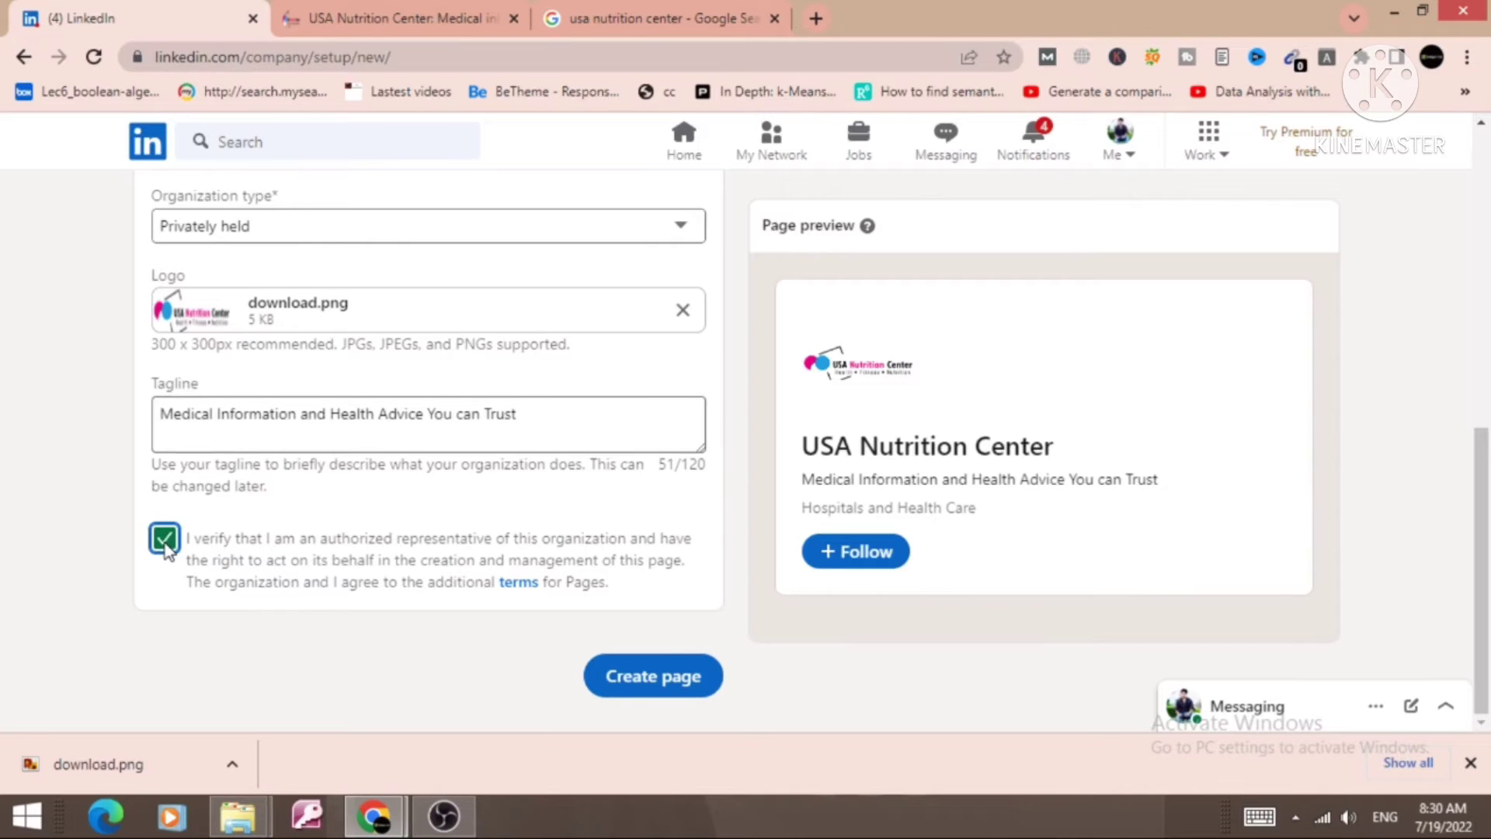
left_click(656, 678)
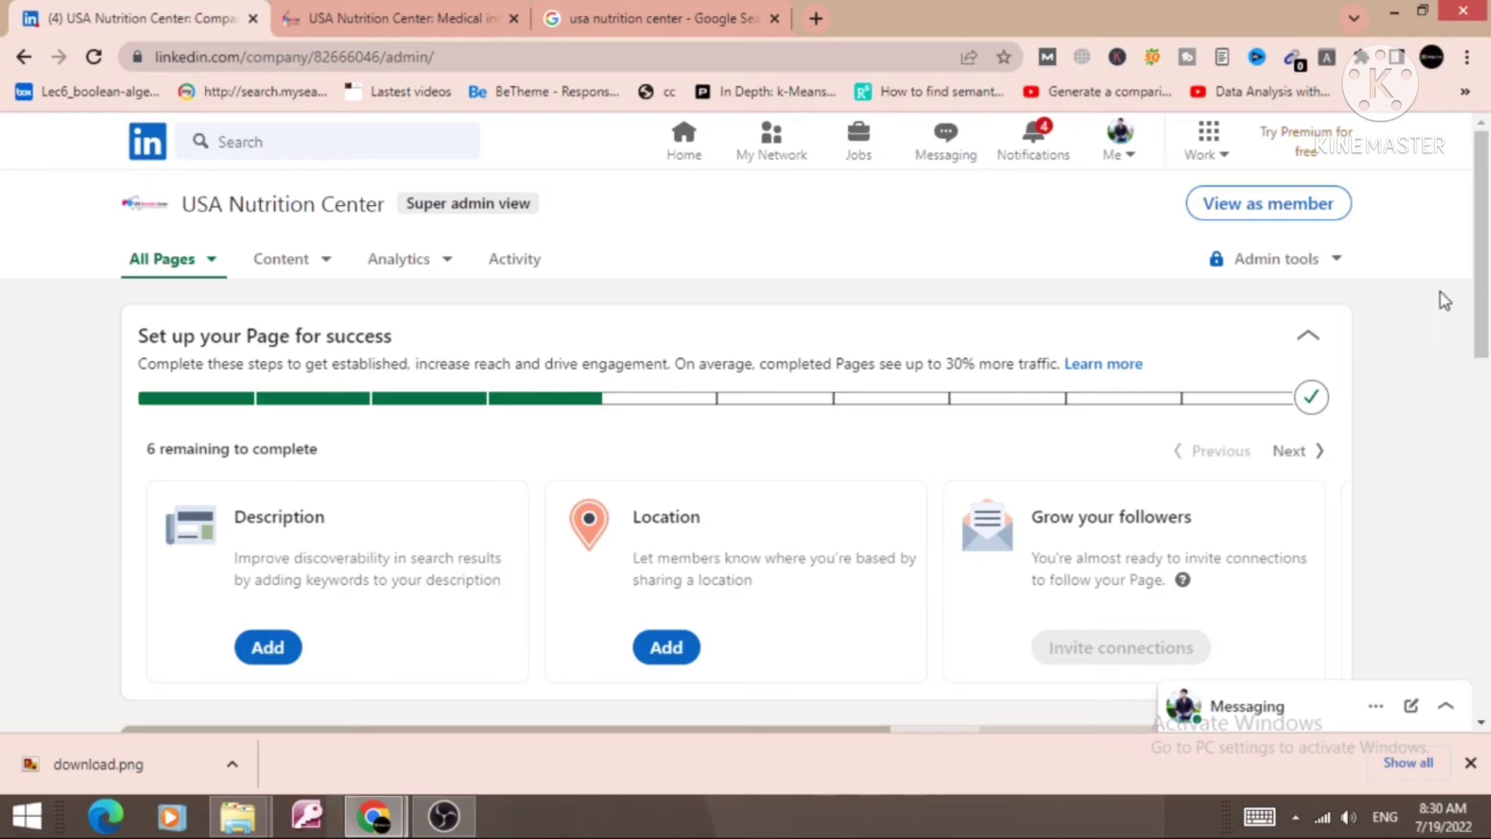
Open the new page's description for editing, and select the web address of the USA Nutrition Center site in its browser tab
left_click_drag(1482, 256, 1486, 303)
scroll(1488, 303, "down", 1)
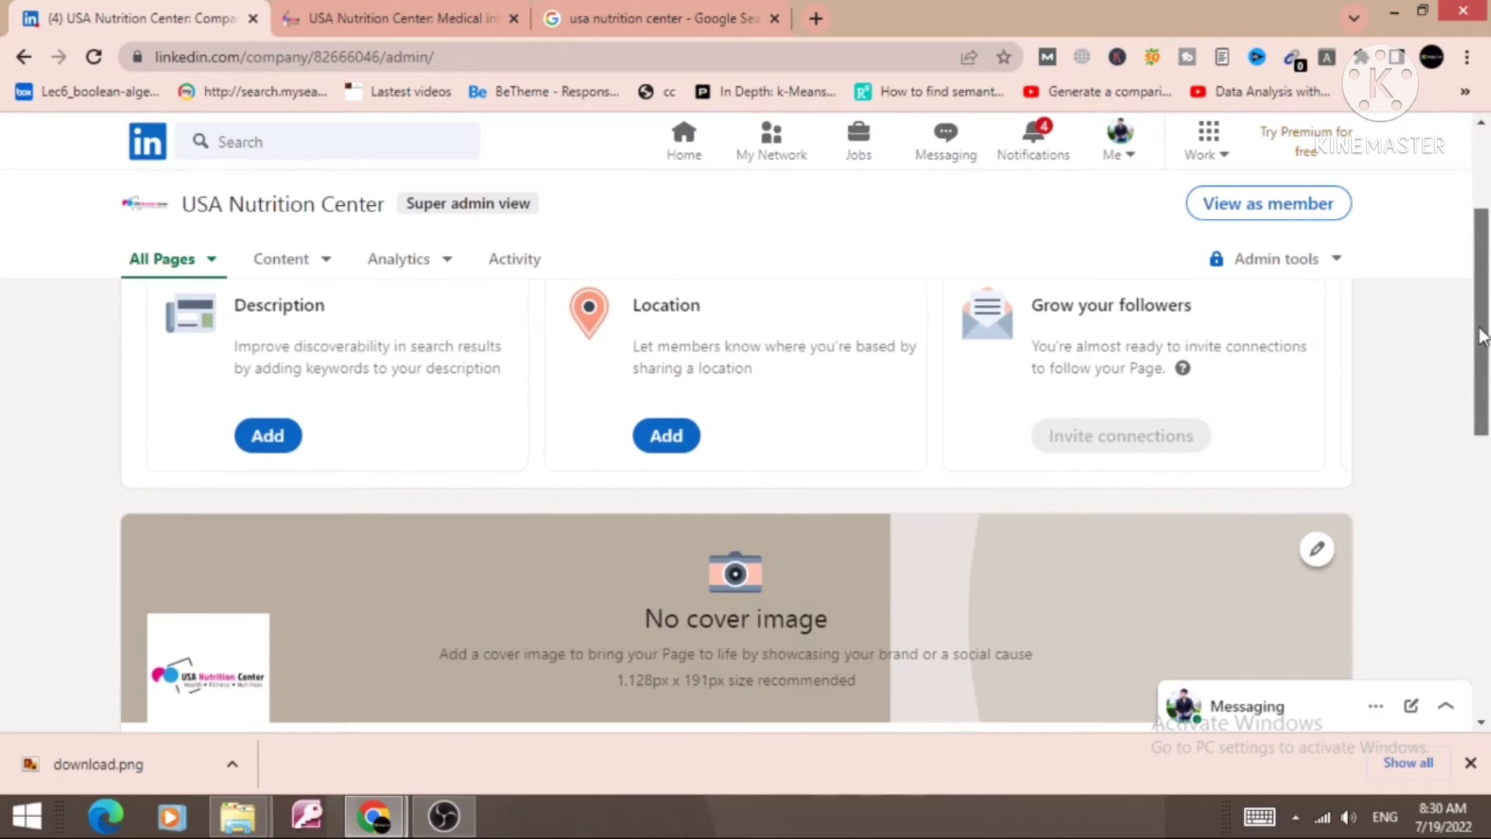
scroll(1488, 302, "up", 1)
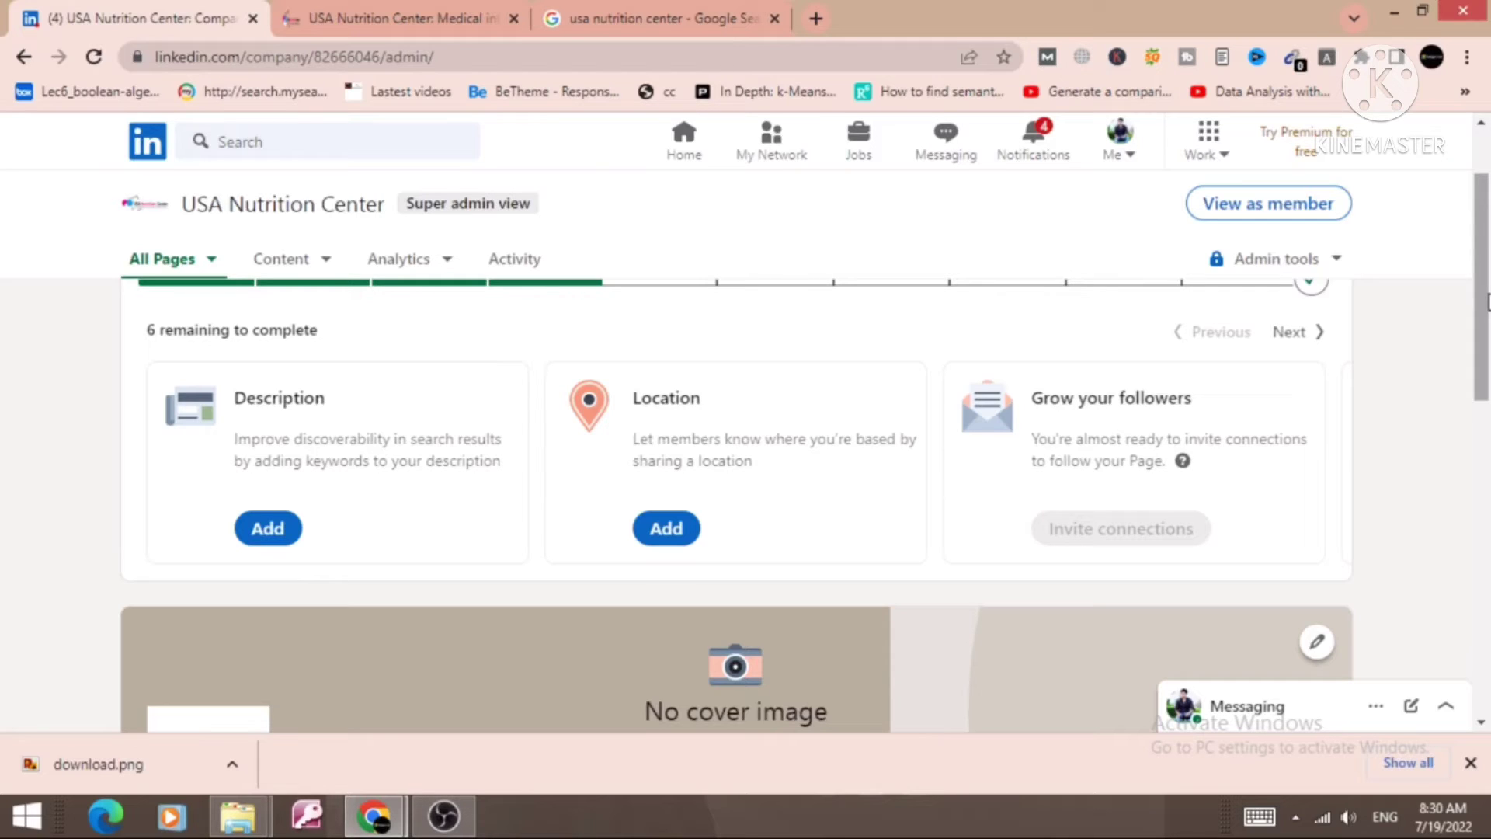
left_click(266, 536)
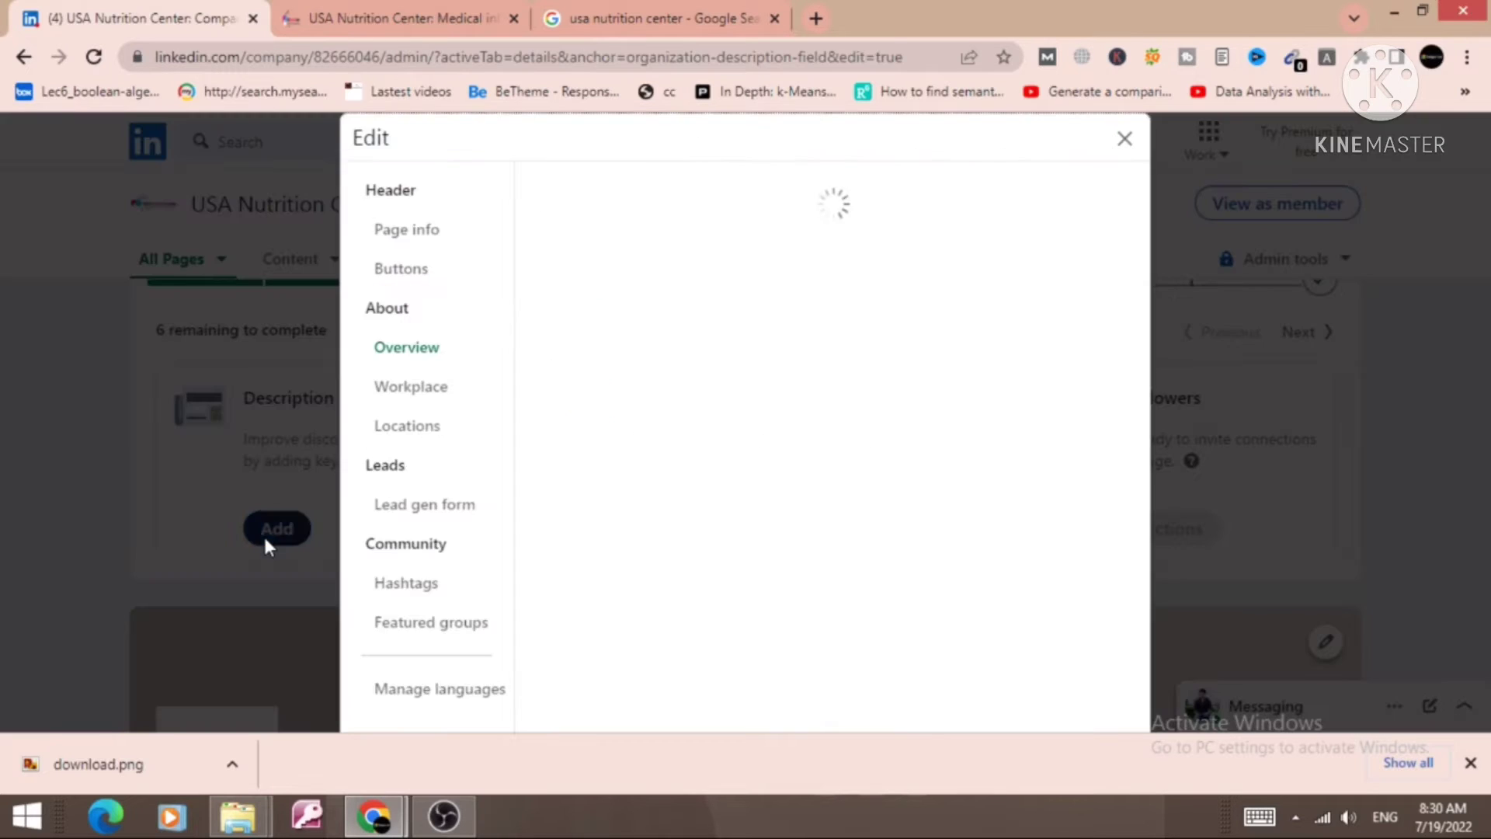
left_click(668, 306)
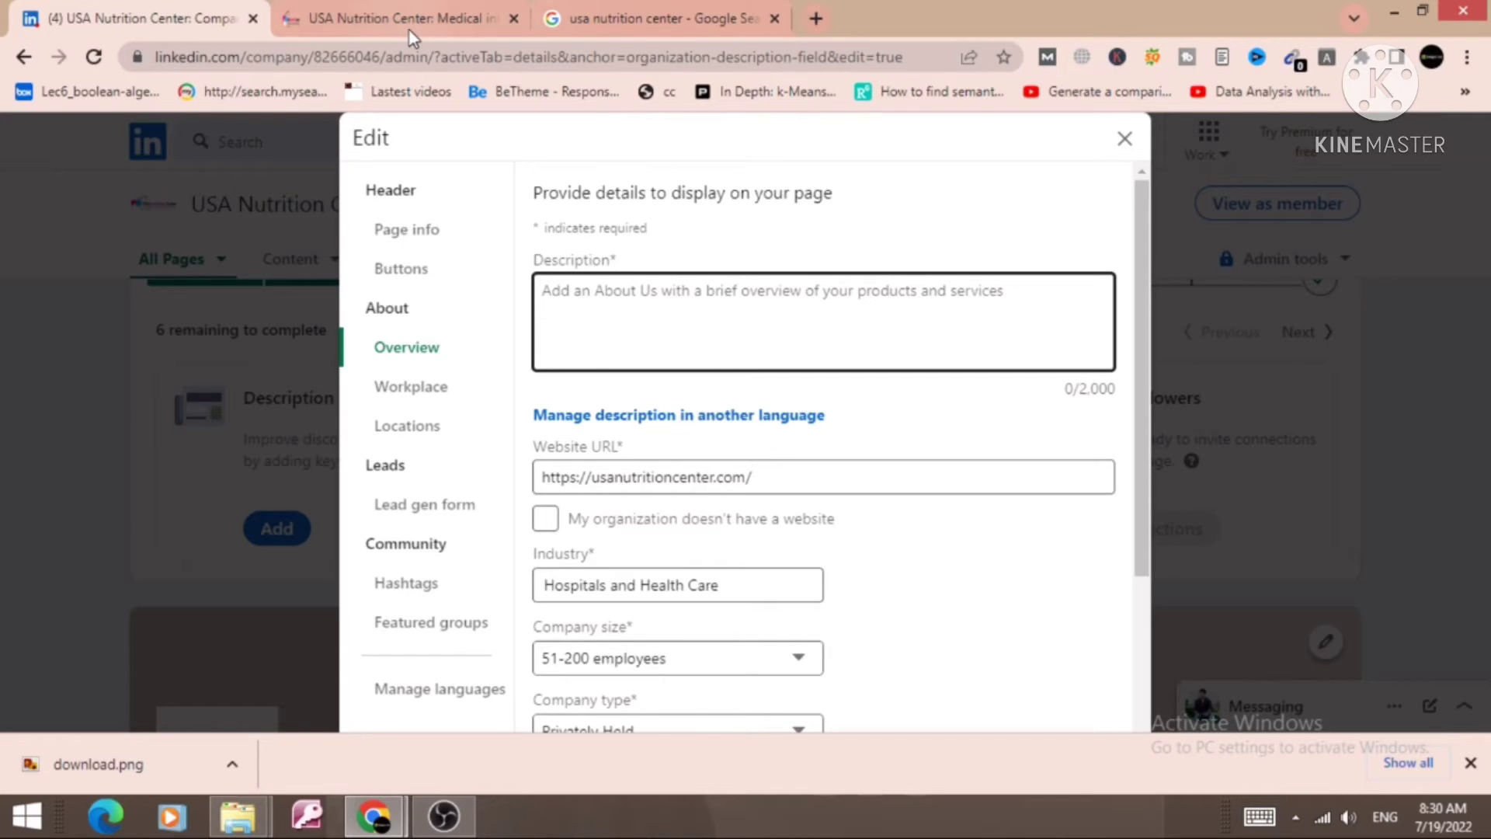
left_click(421, 3)
left_click(406, 58)
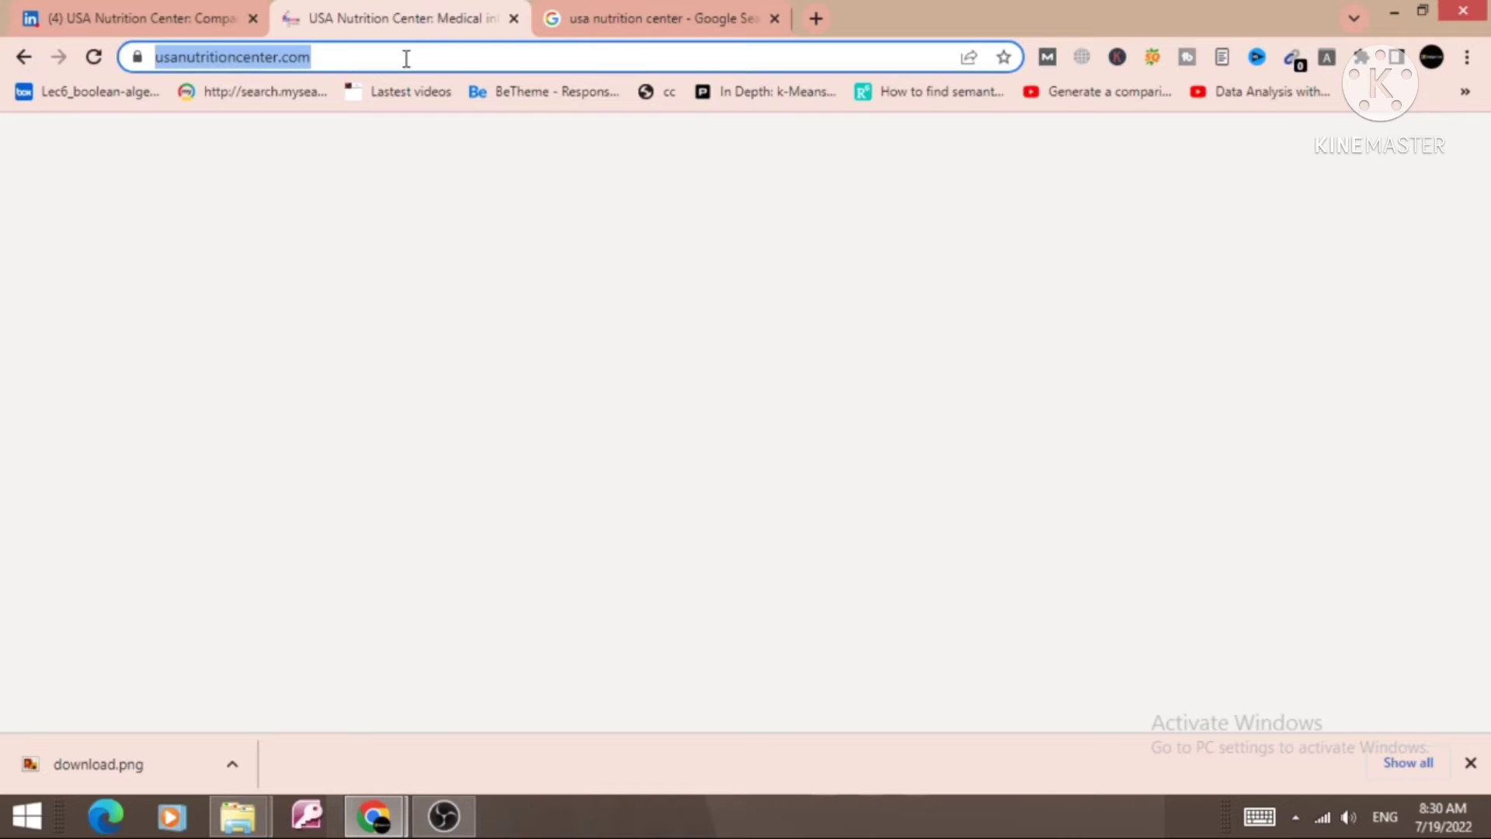
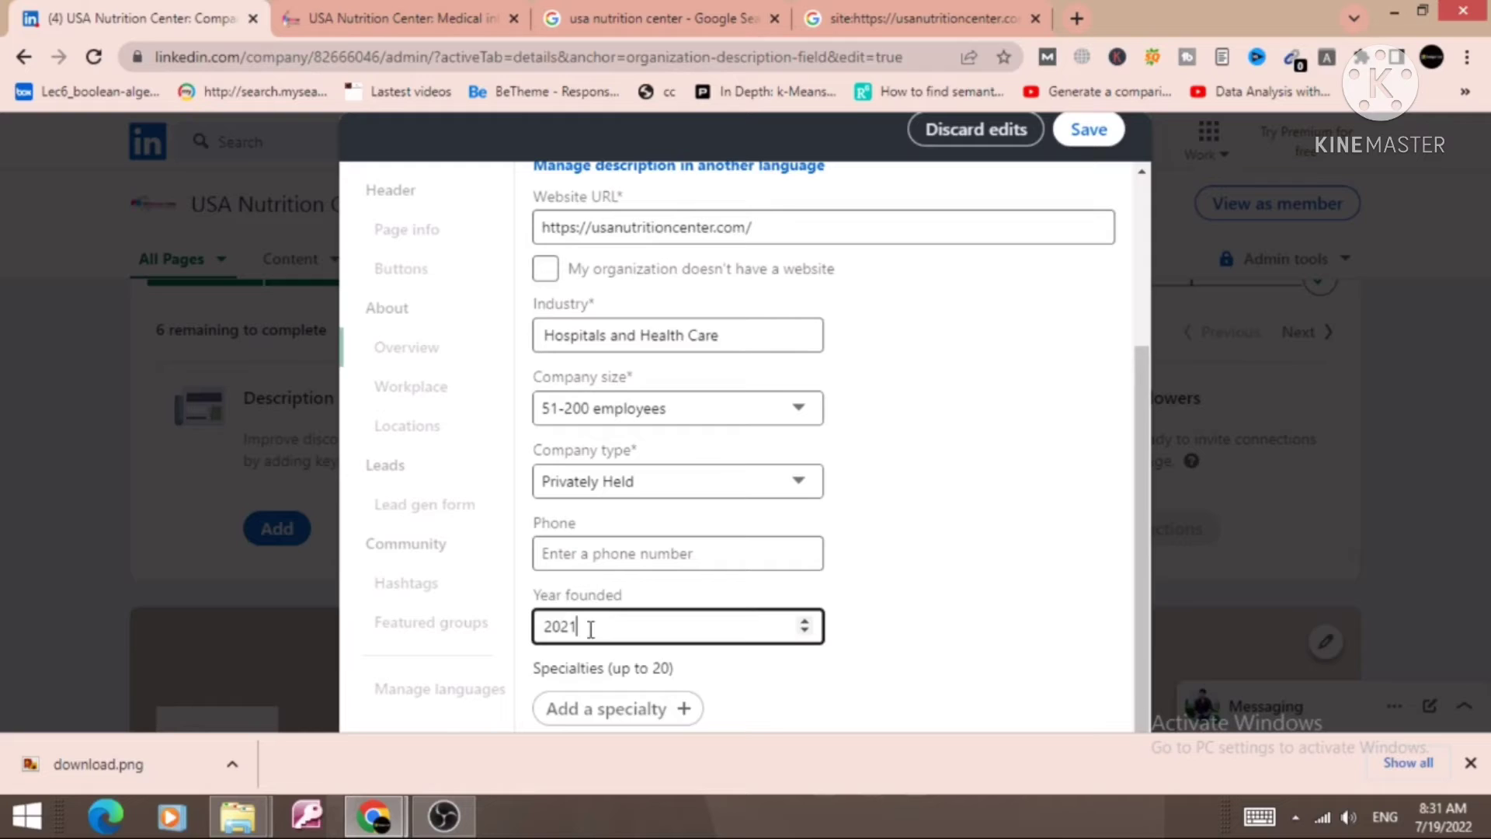
Add the specialties Health, nutrition and fitness to the company page's overview details
left_click(1142, 548)
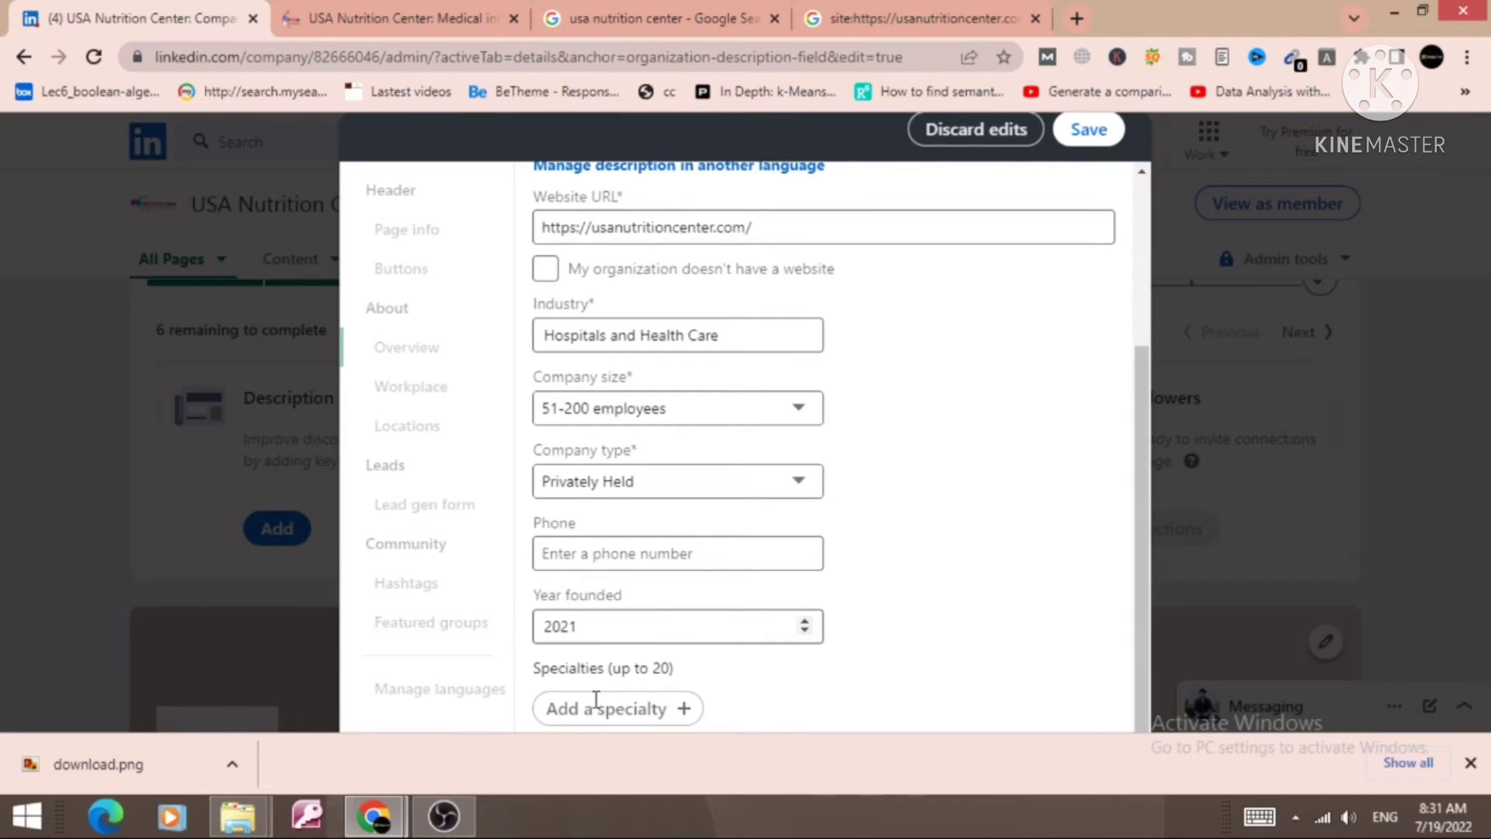
left_click(660, 708)
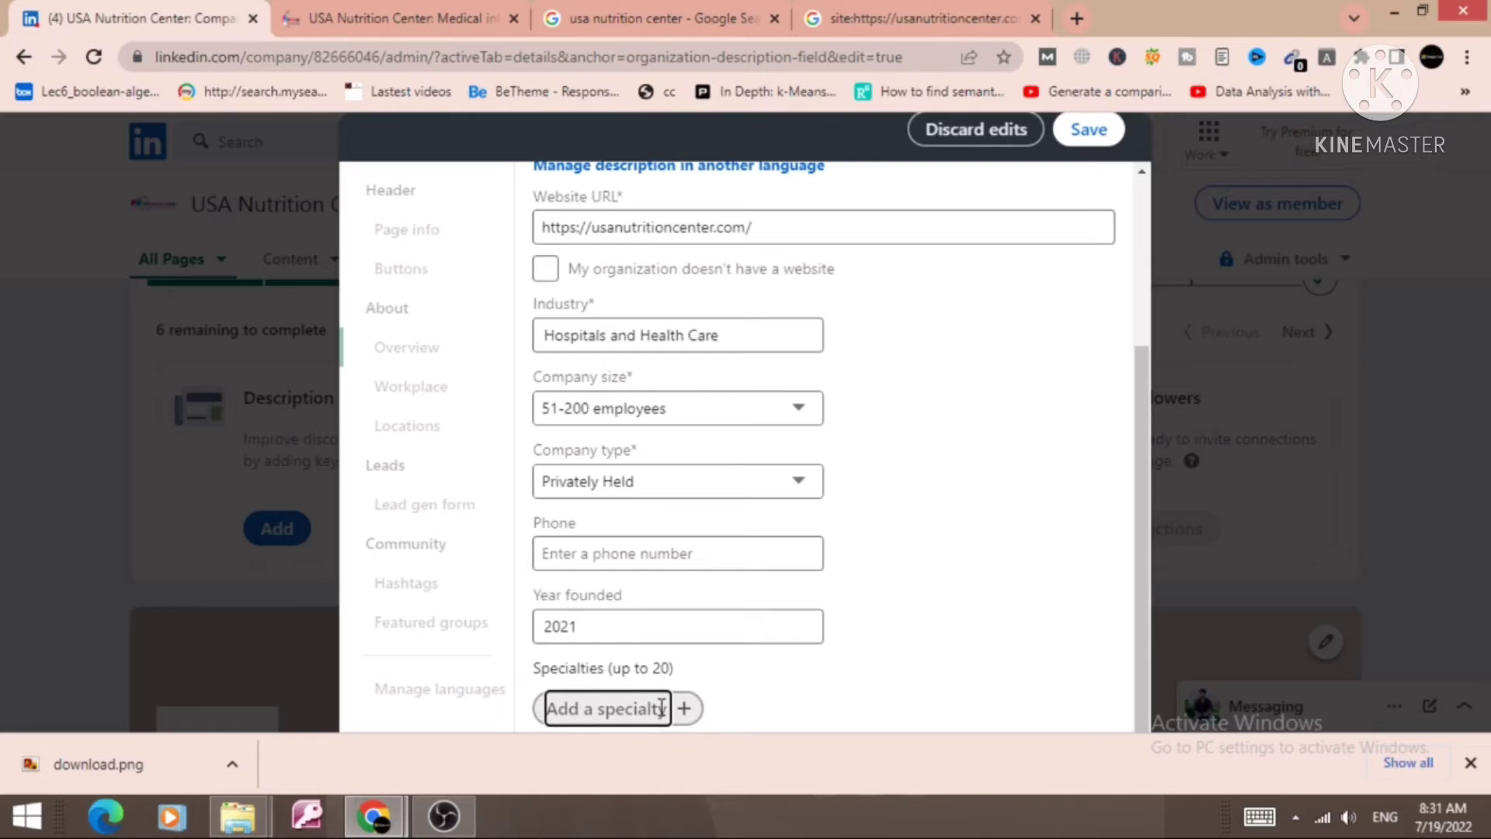
type("Hea")
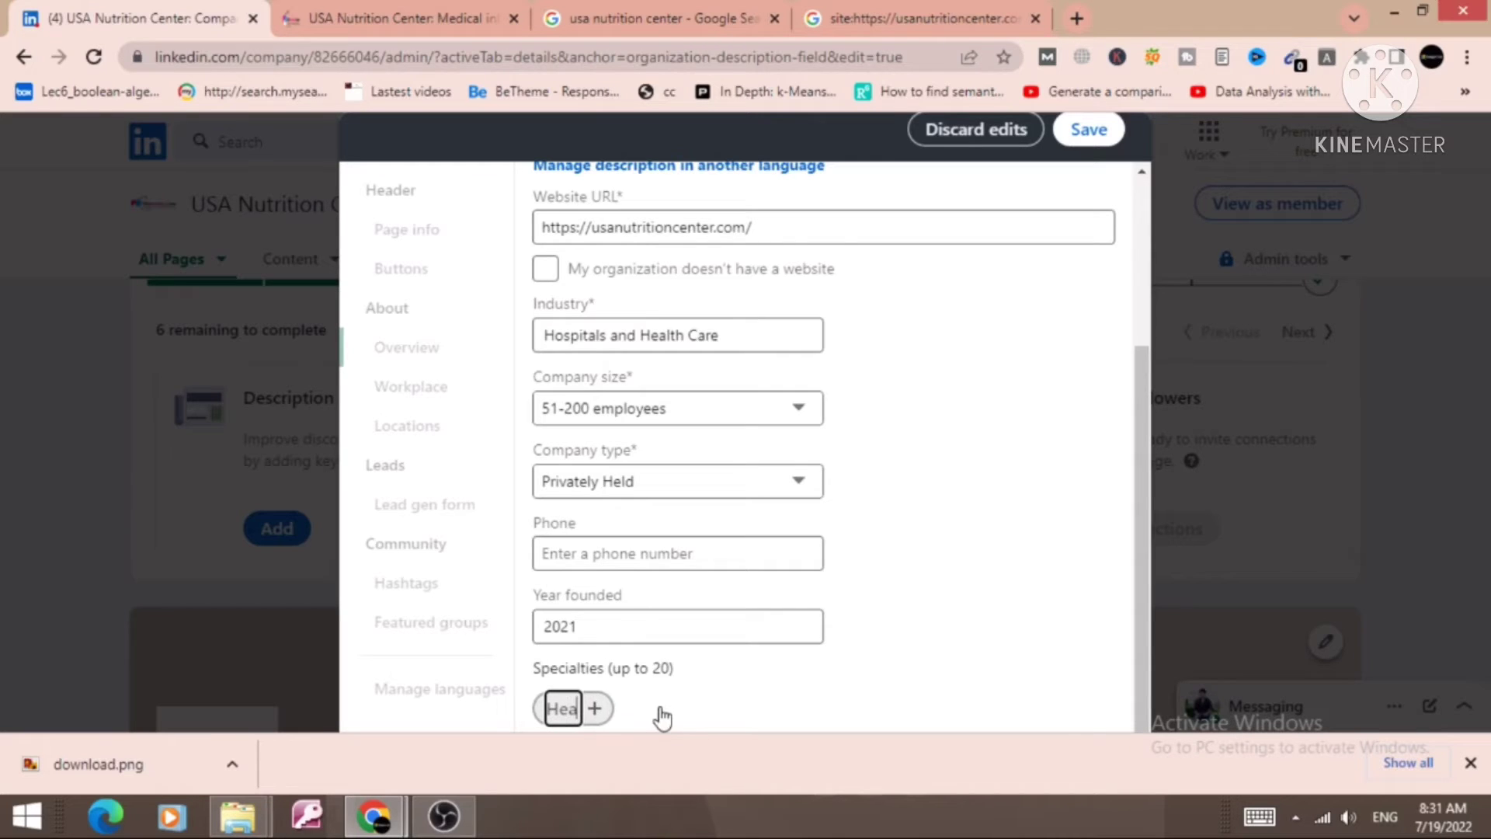
type("lth")
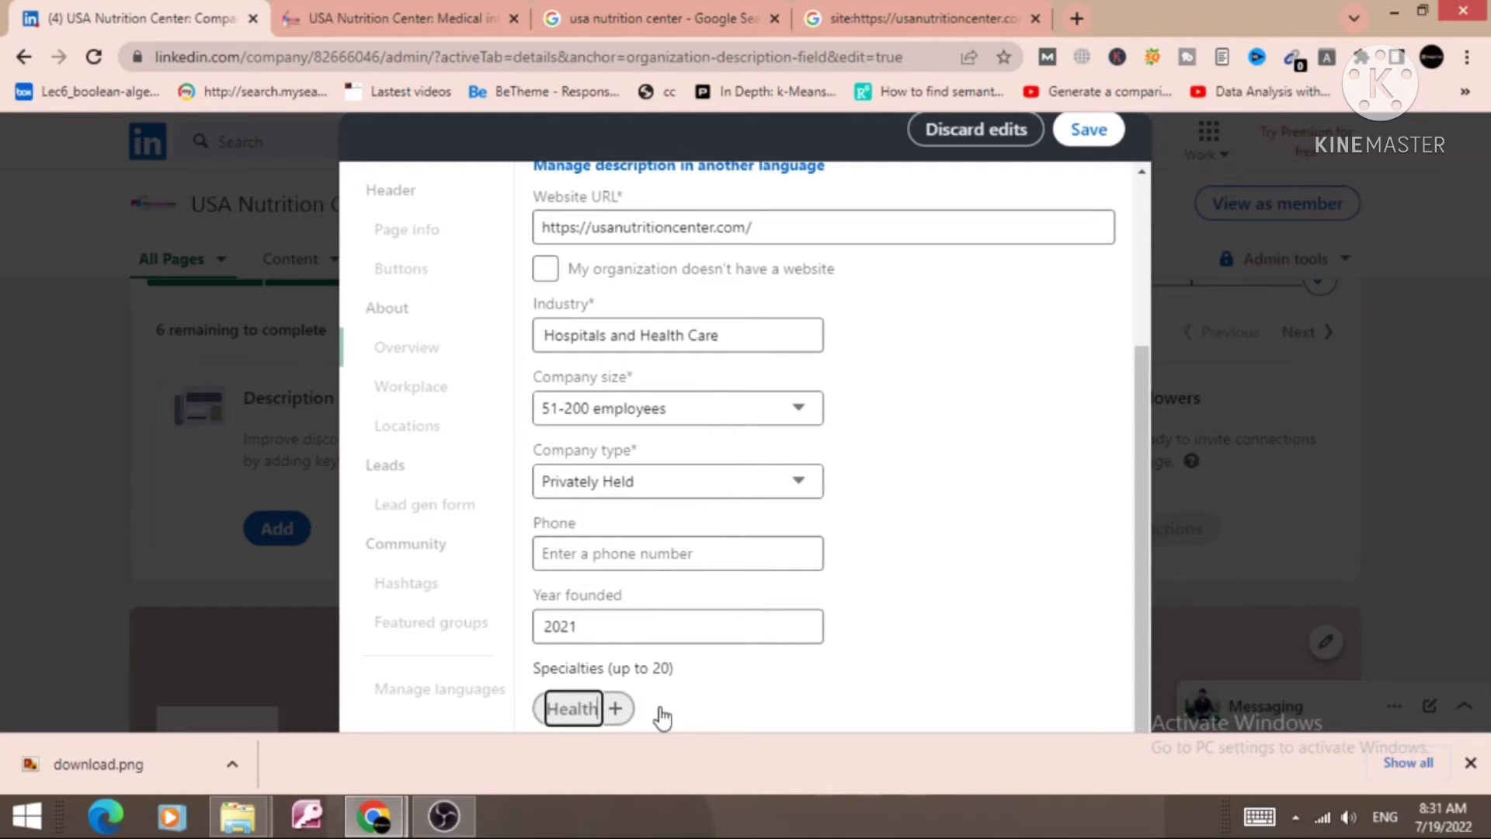
left_click(615, 710)
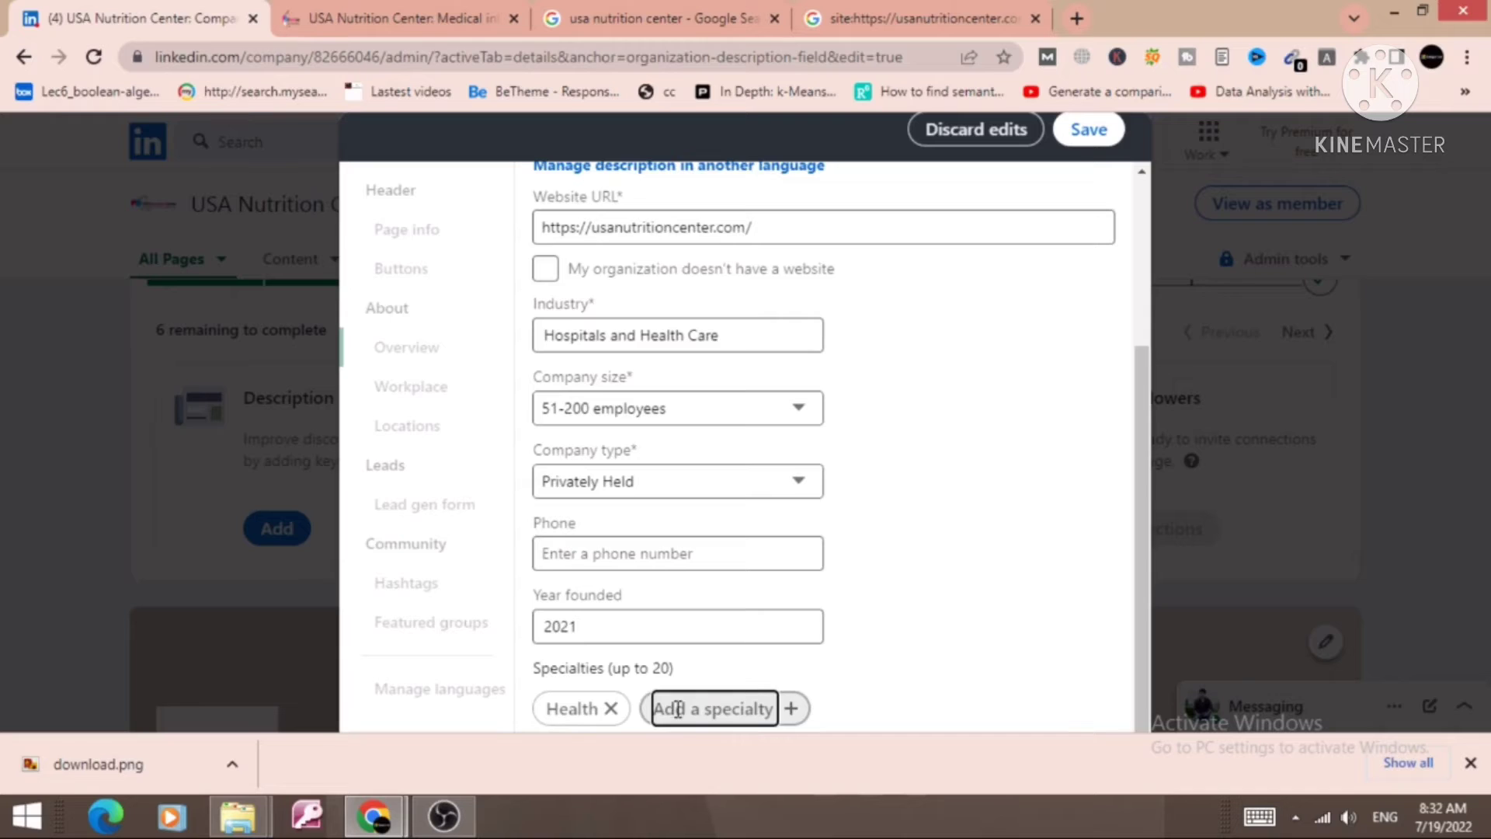
type("nutrition")
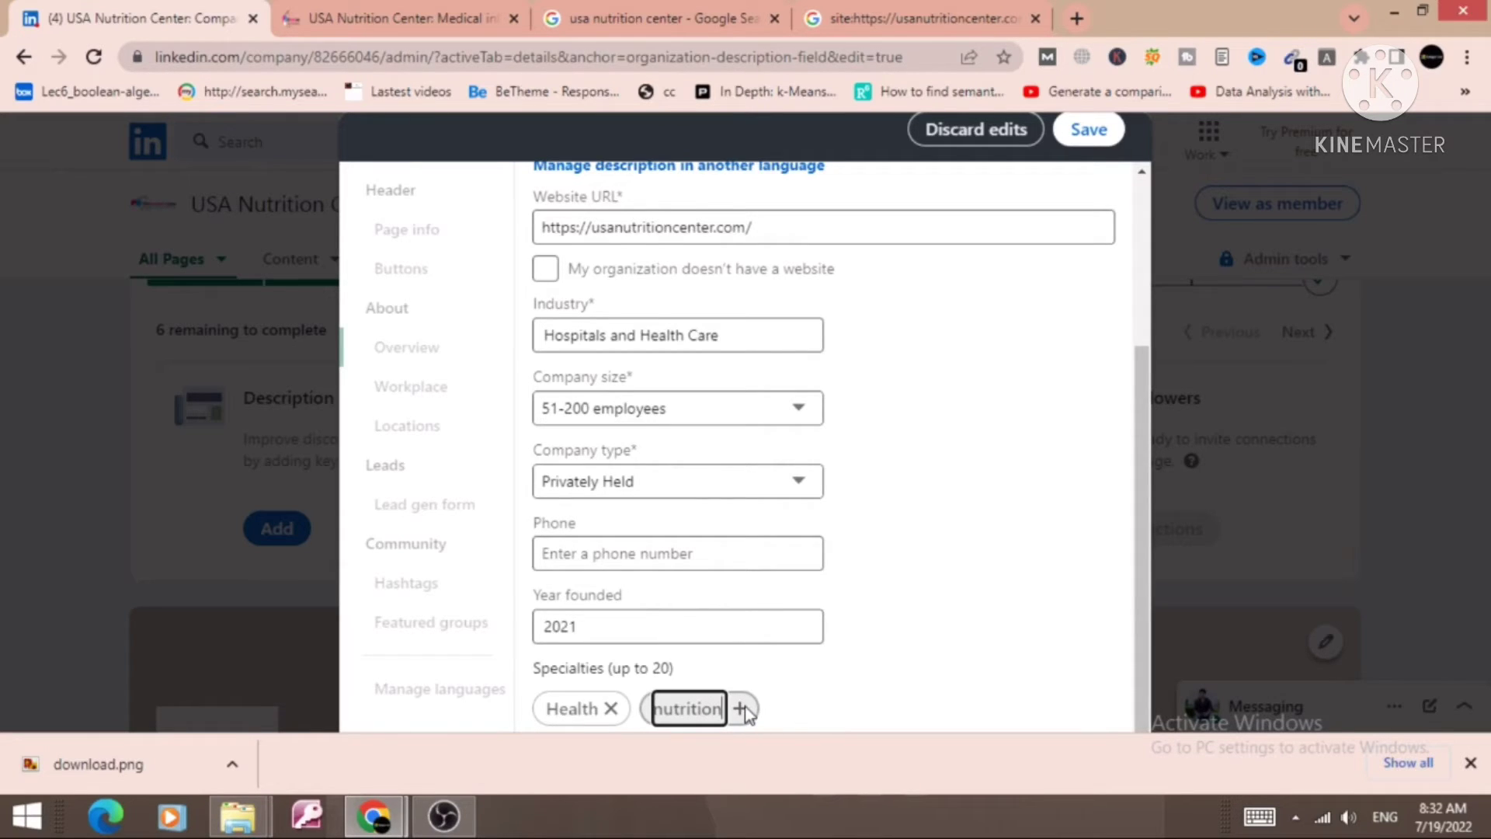
left_click(744, 713)
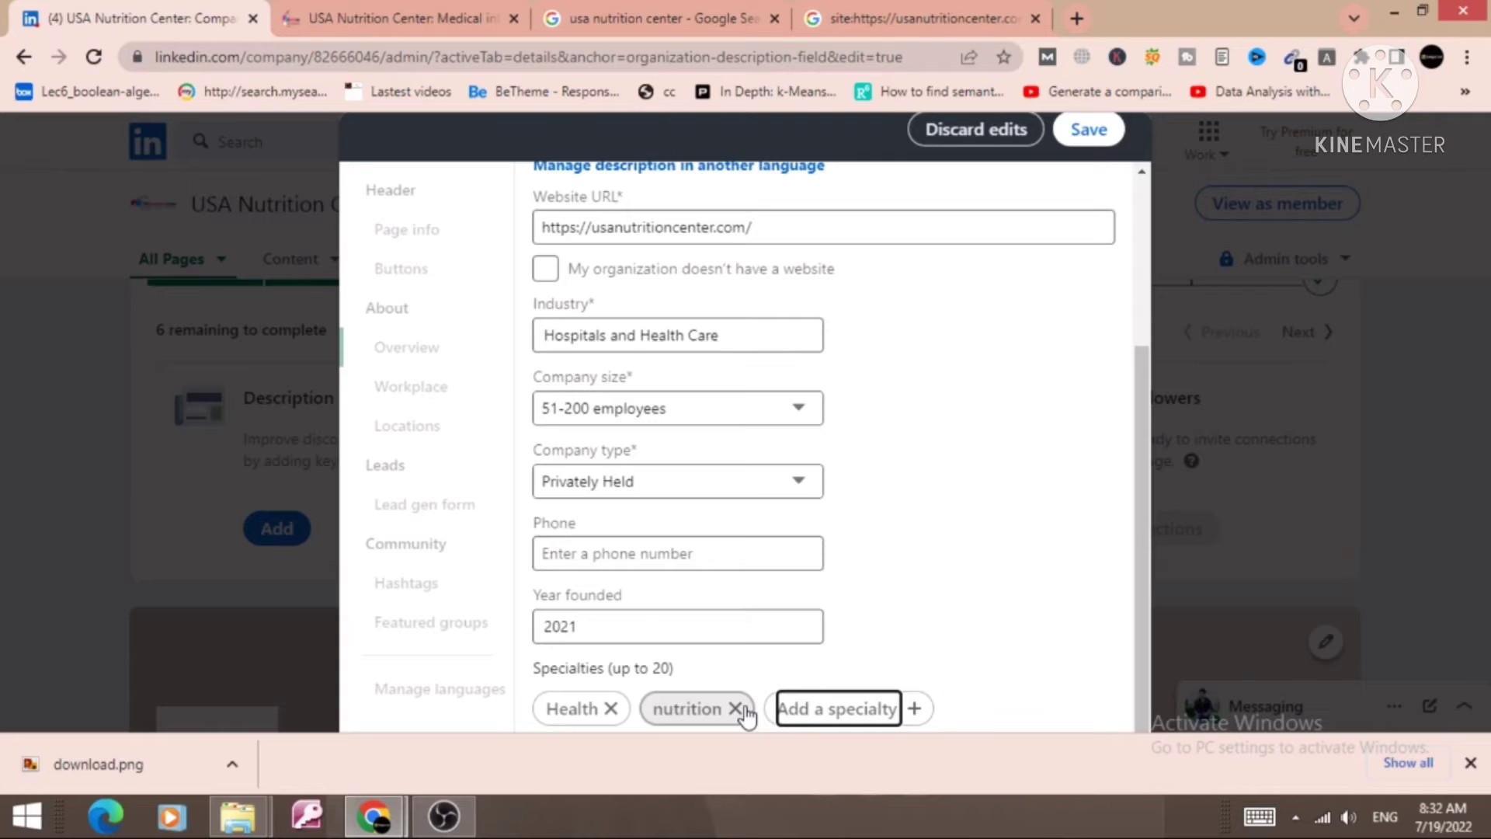
type("fitness")
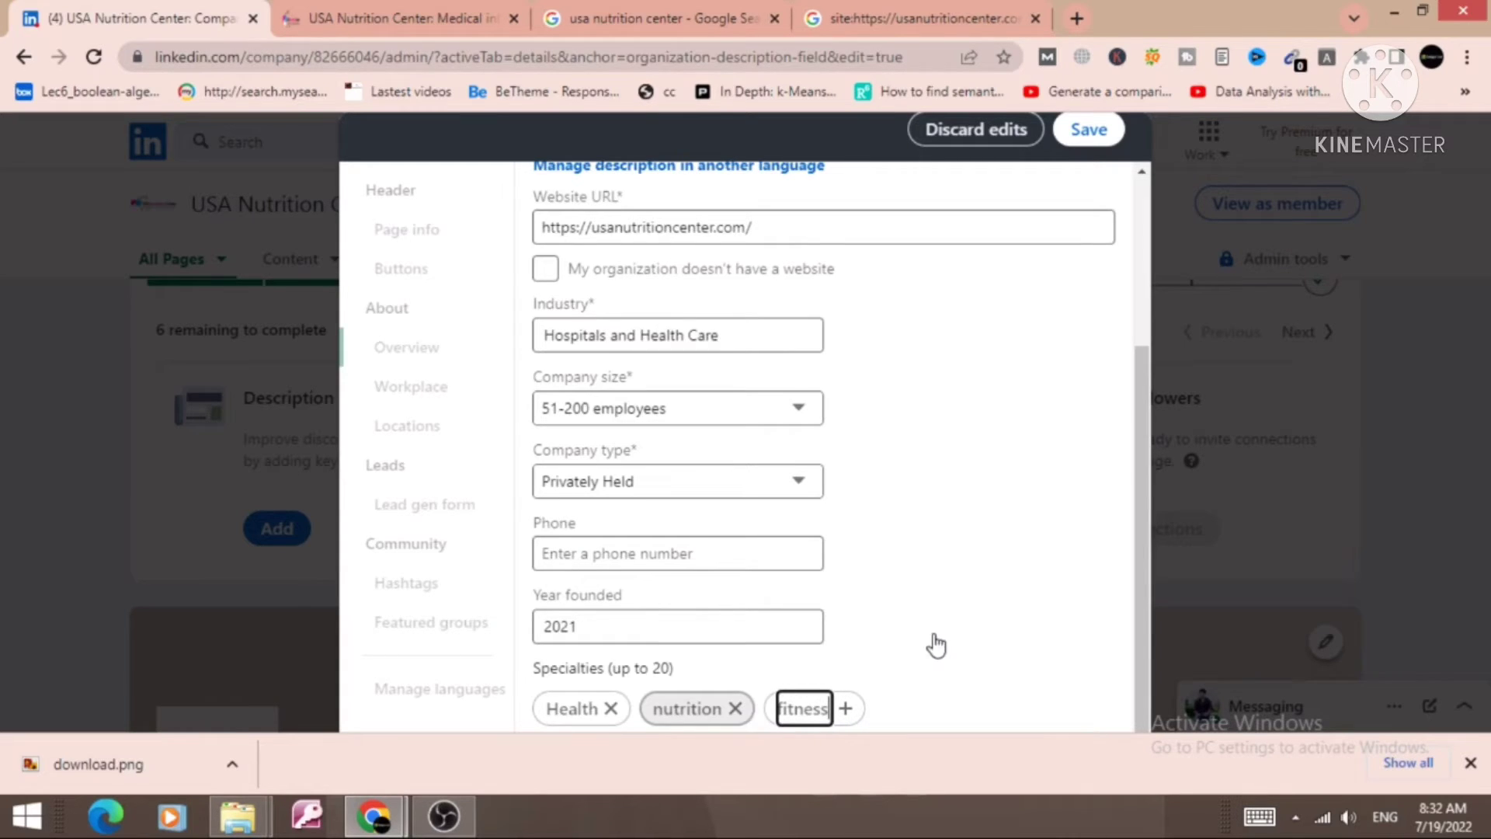
key("Return")
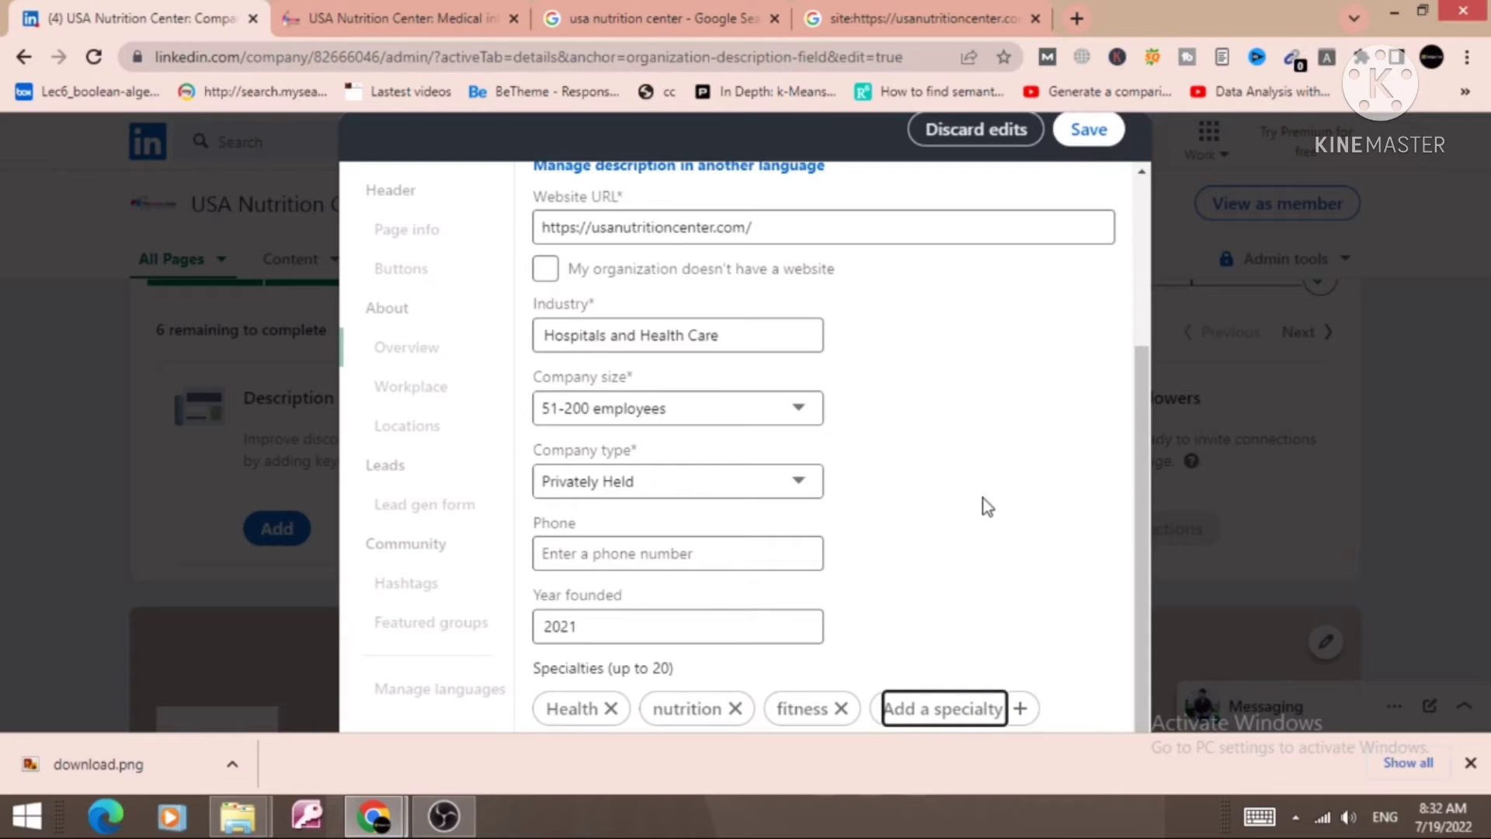
Save the overview details and close the editor, dismissing the offer to share the edits in a post
left_click(1088, 130)
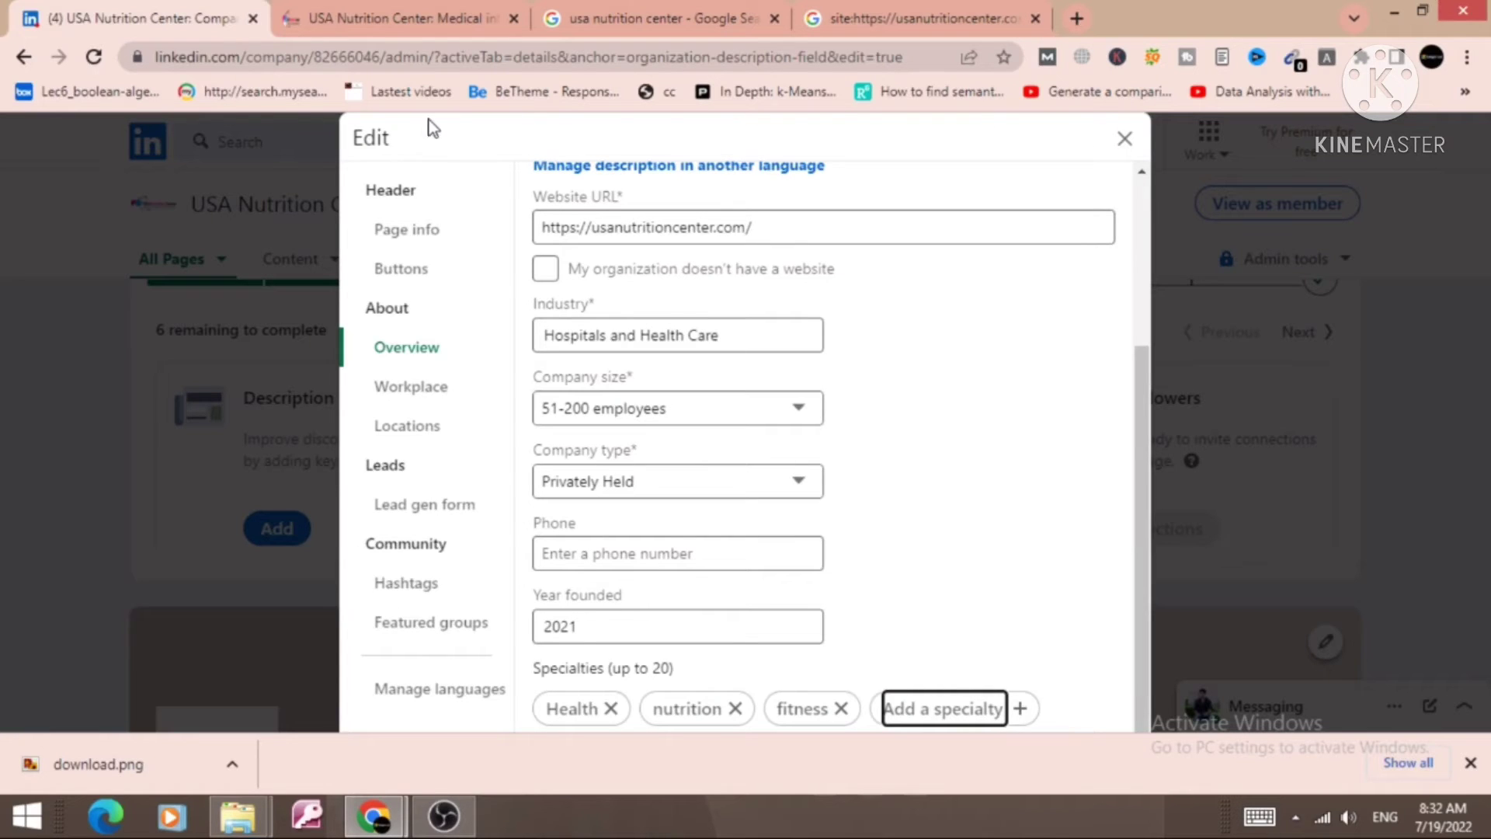
left_click(1128, 143)
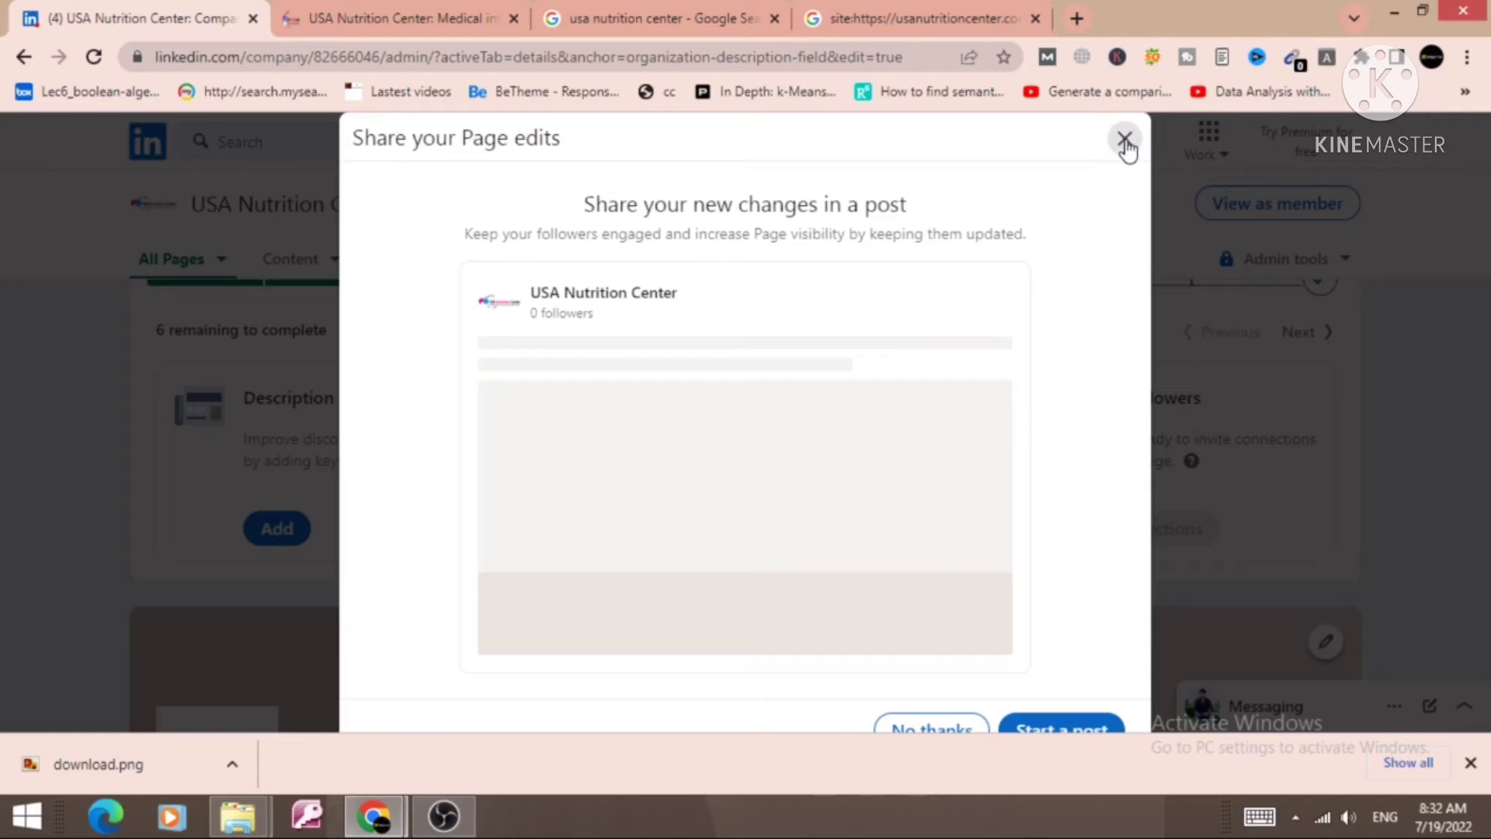
left_click(1120, 144)
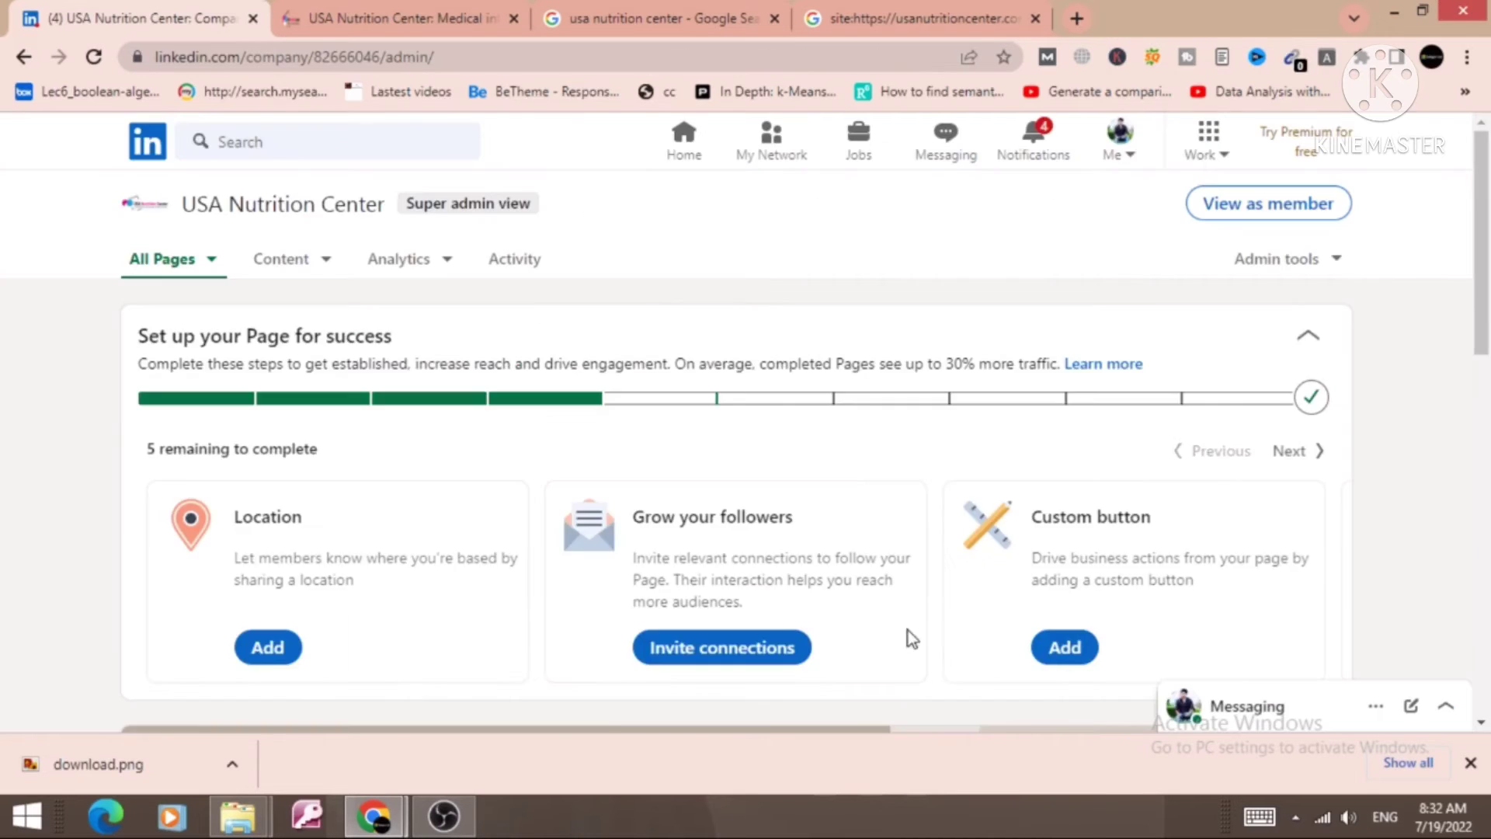
Start adding the page's primary location and set its country to United States
scroll(1475, 333, "up", 4)
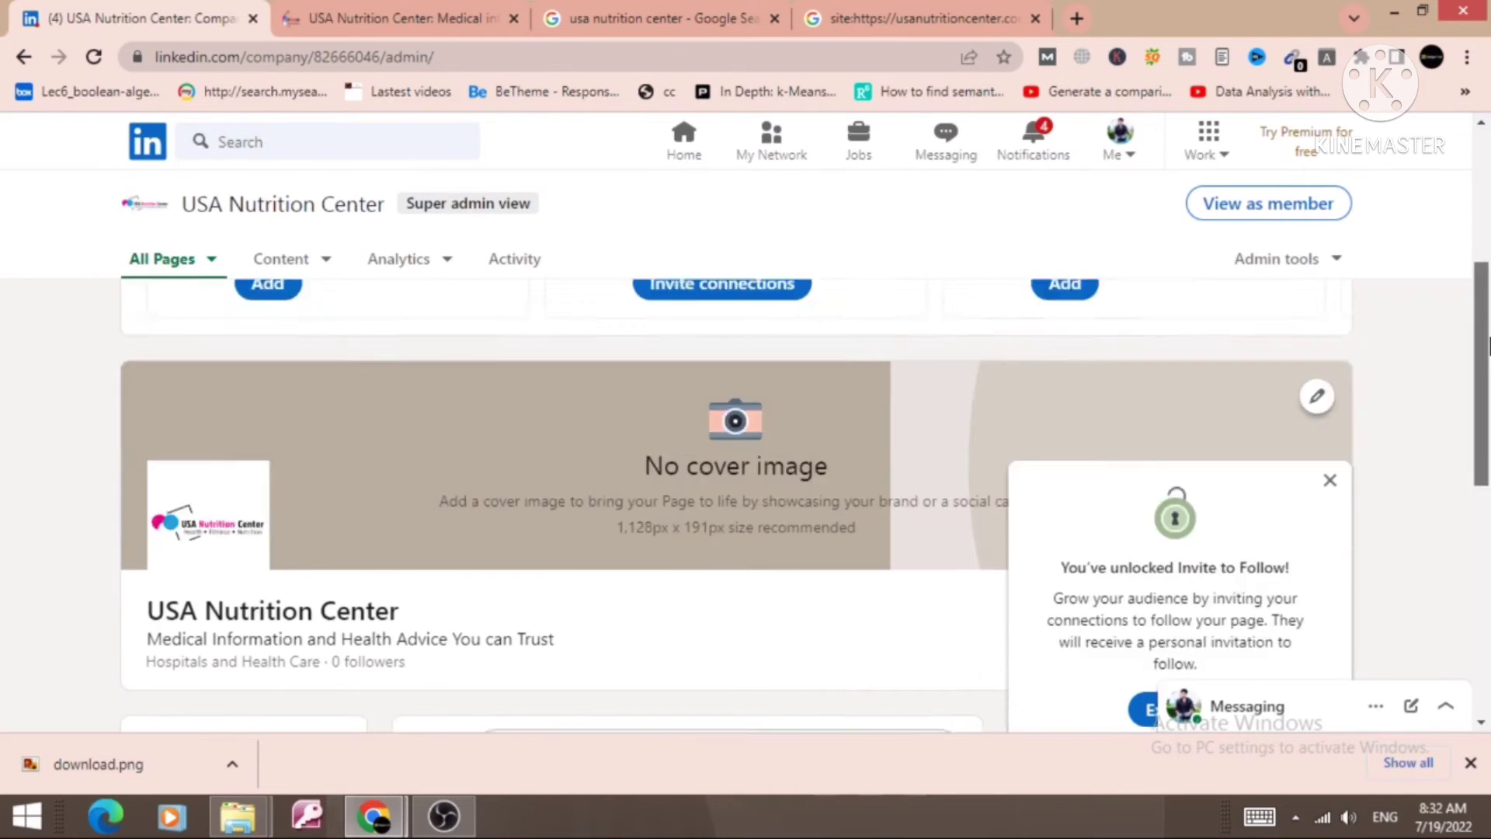
scroll(1485, 326, "up", 2)
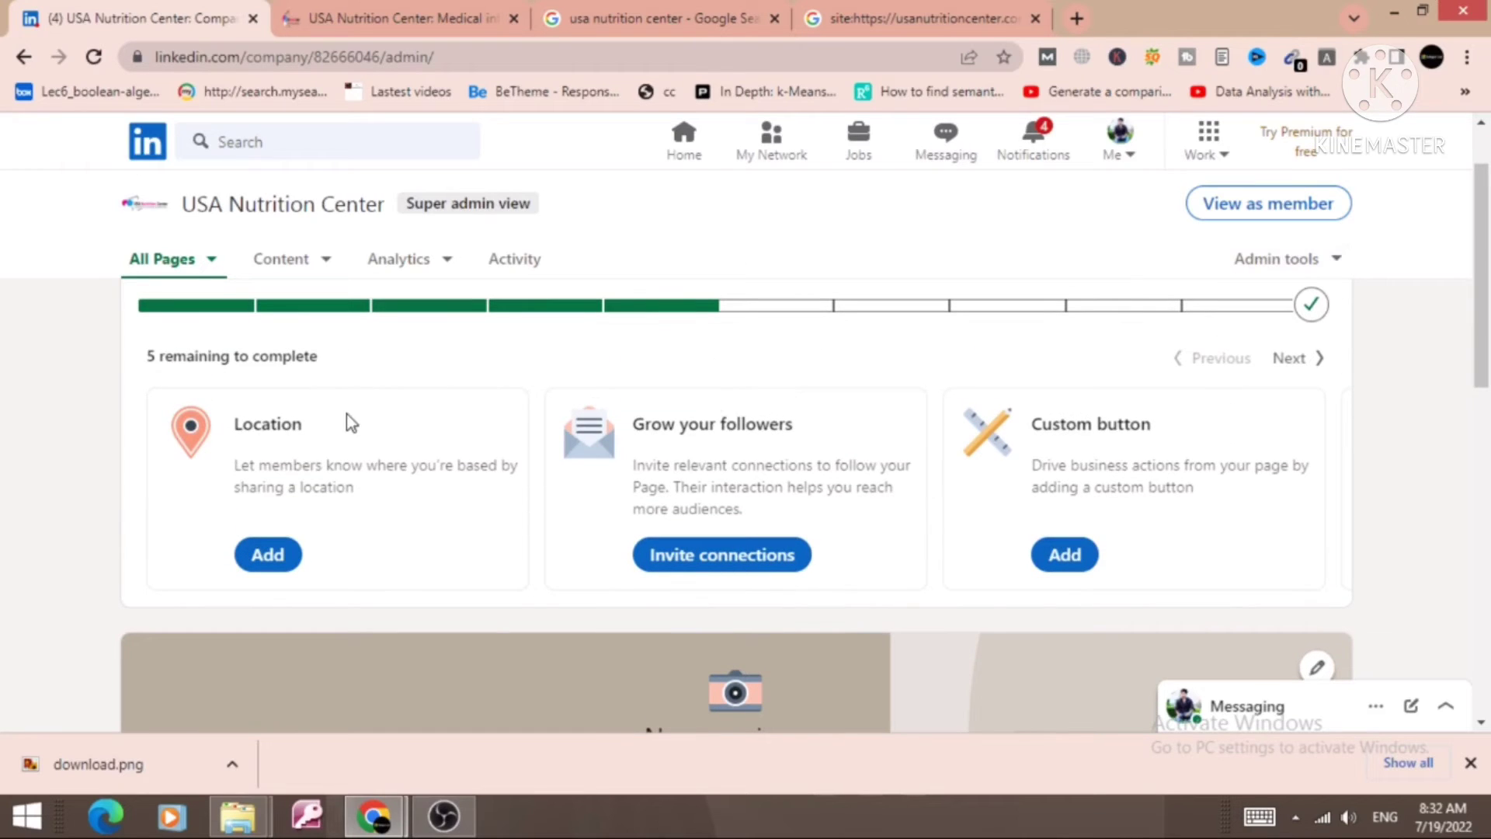
left_click(270, 553)
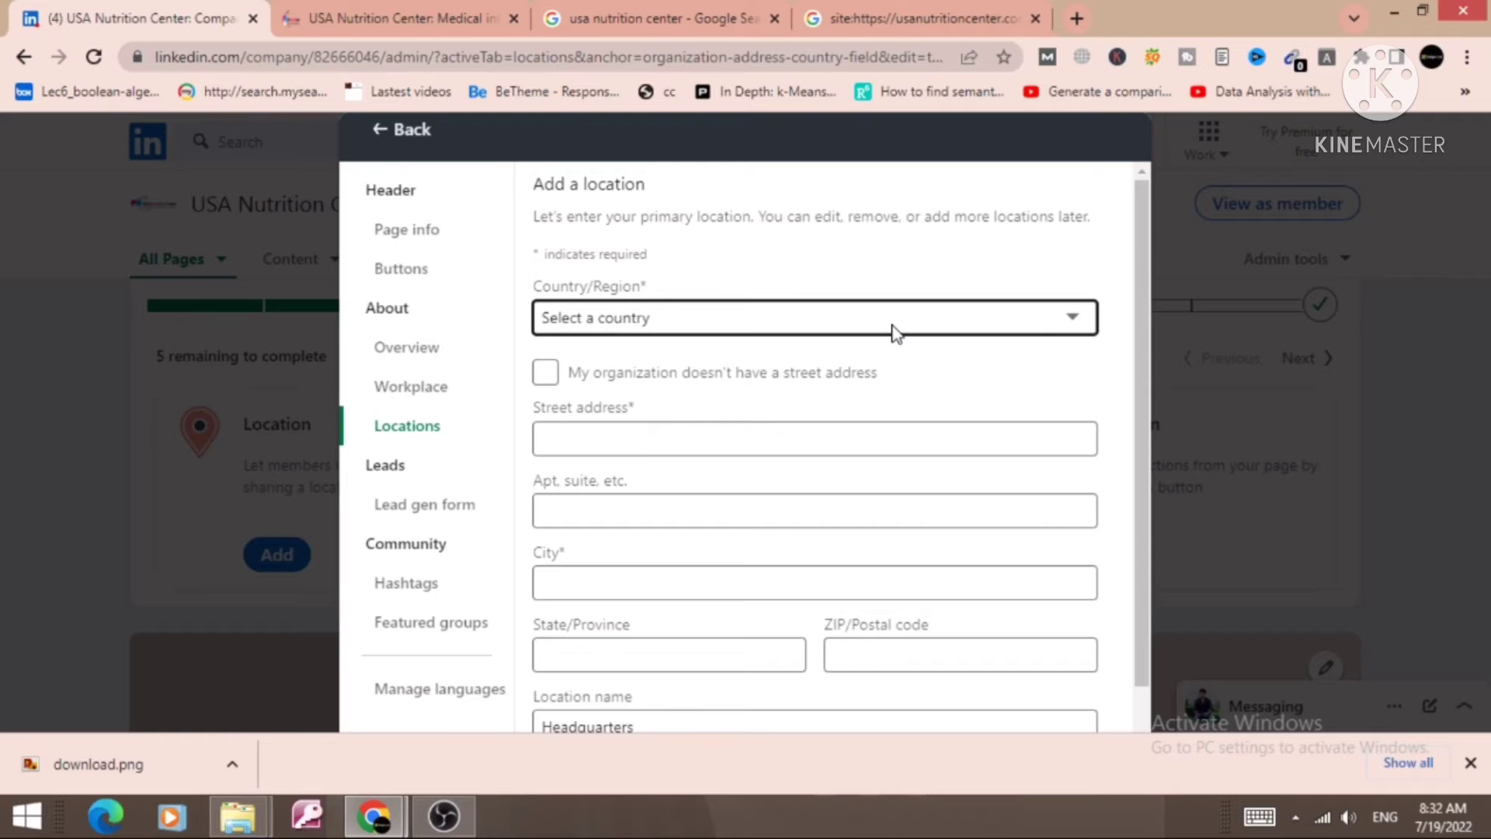
left_click(892, 324)
type("un")
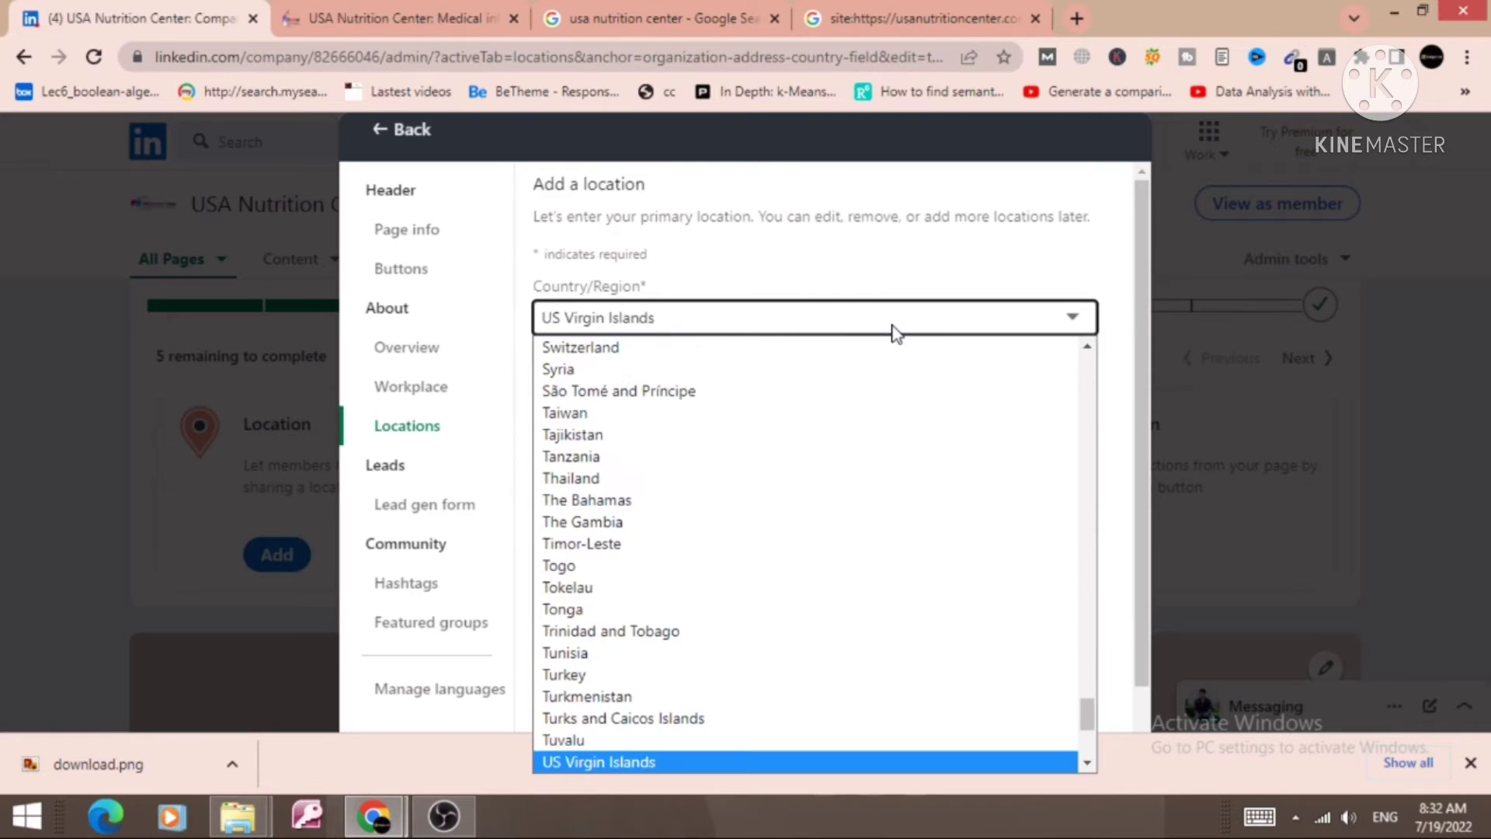
key("Down")
key("Down")
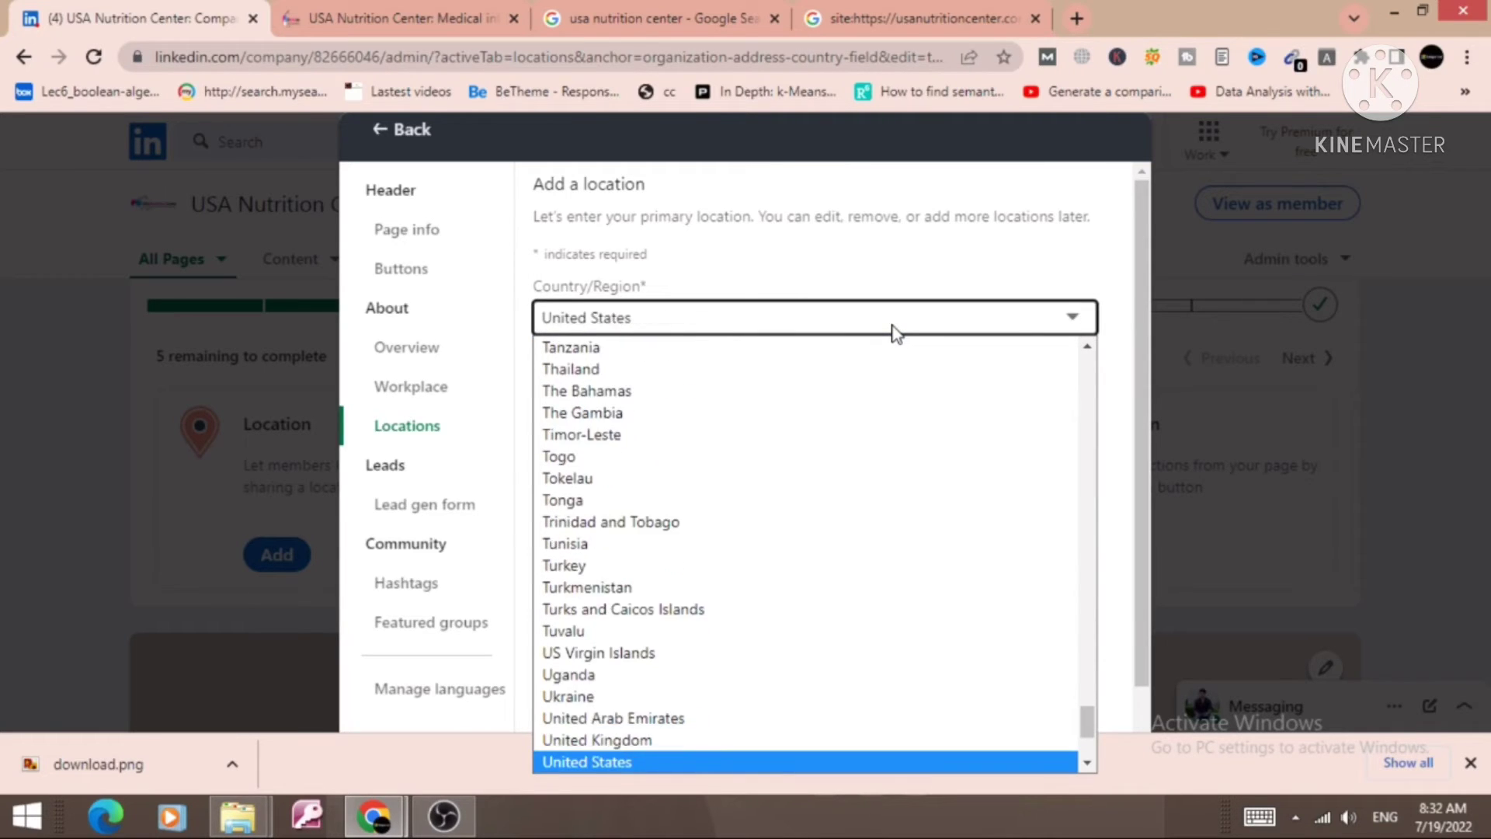
key("Down")
key("Up")
key("Return")
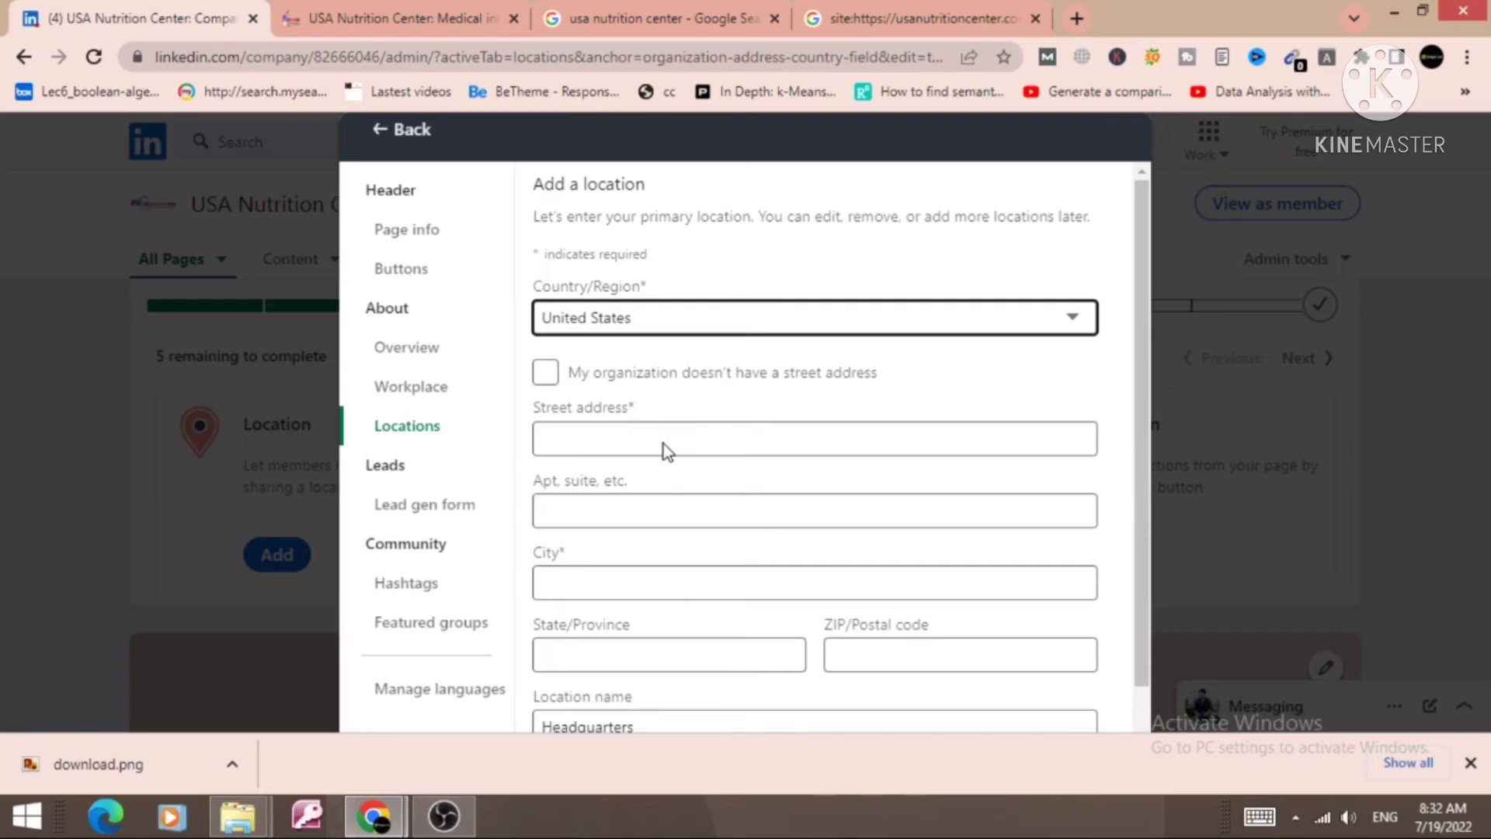
Show all Google results for "usa nutrition center" and open the USA Nutrition Center business profile
left_click(926, 14)
left_click(349, 14)
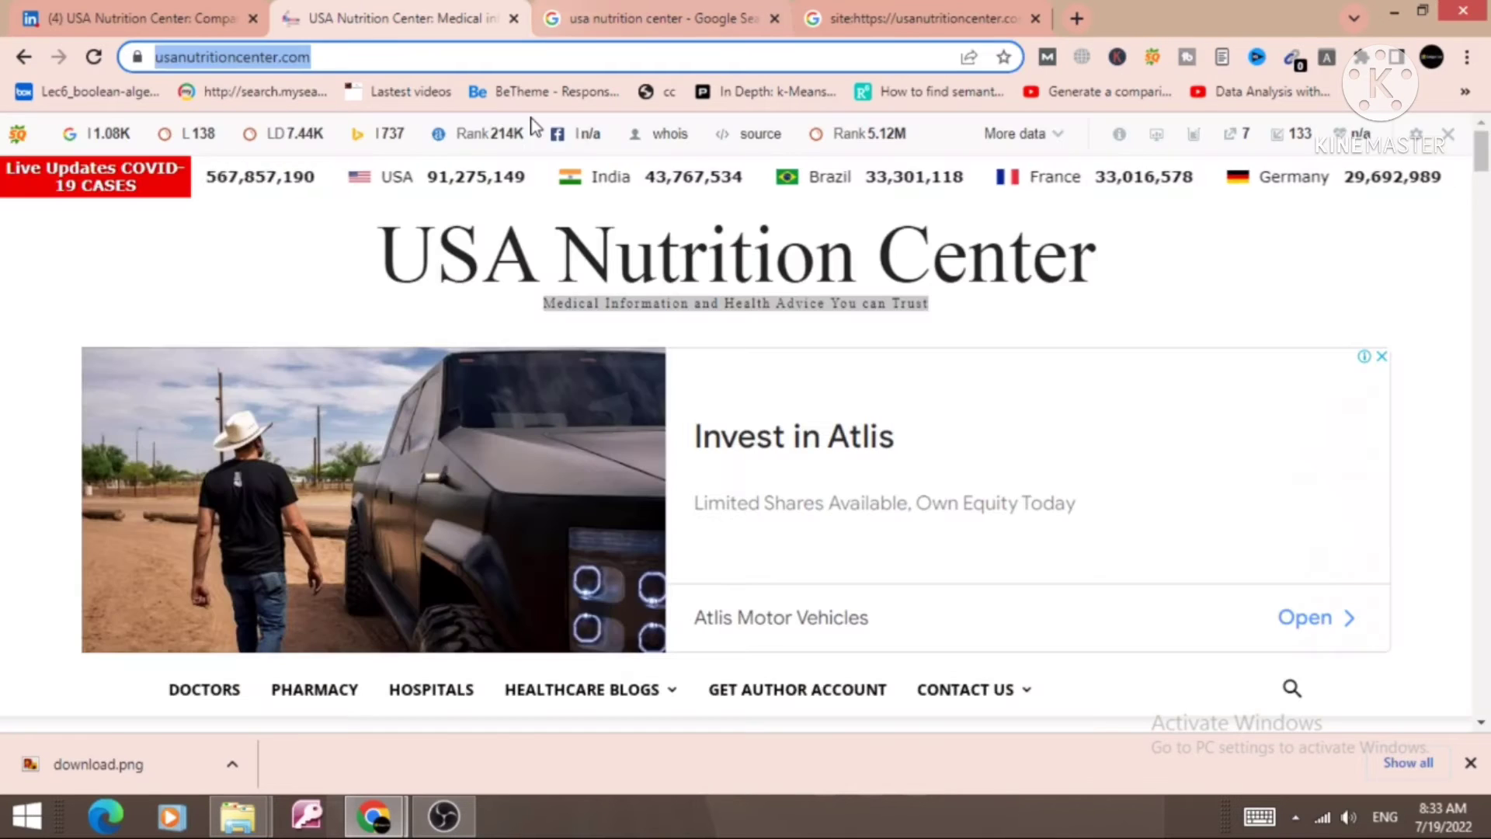
left_click(876, 11)
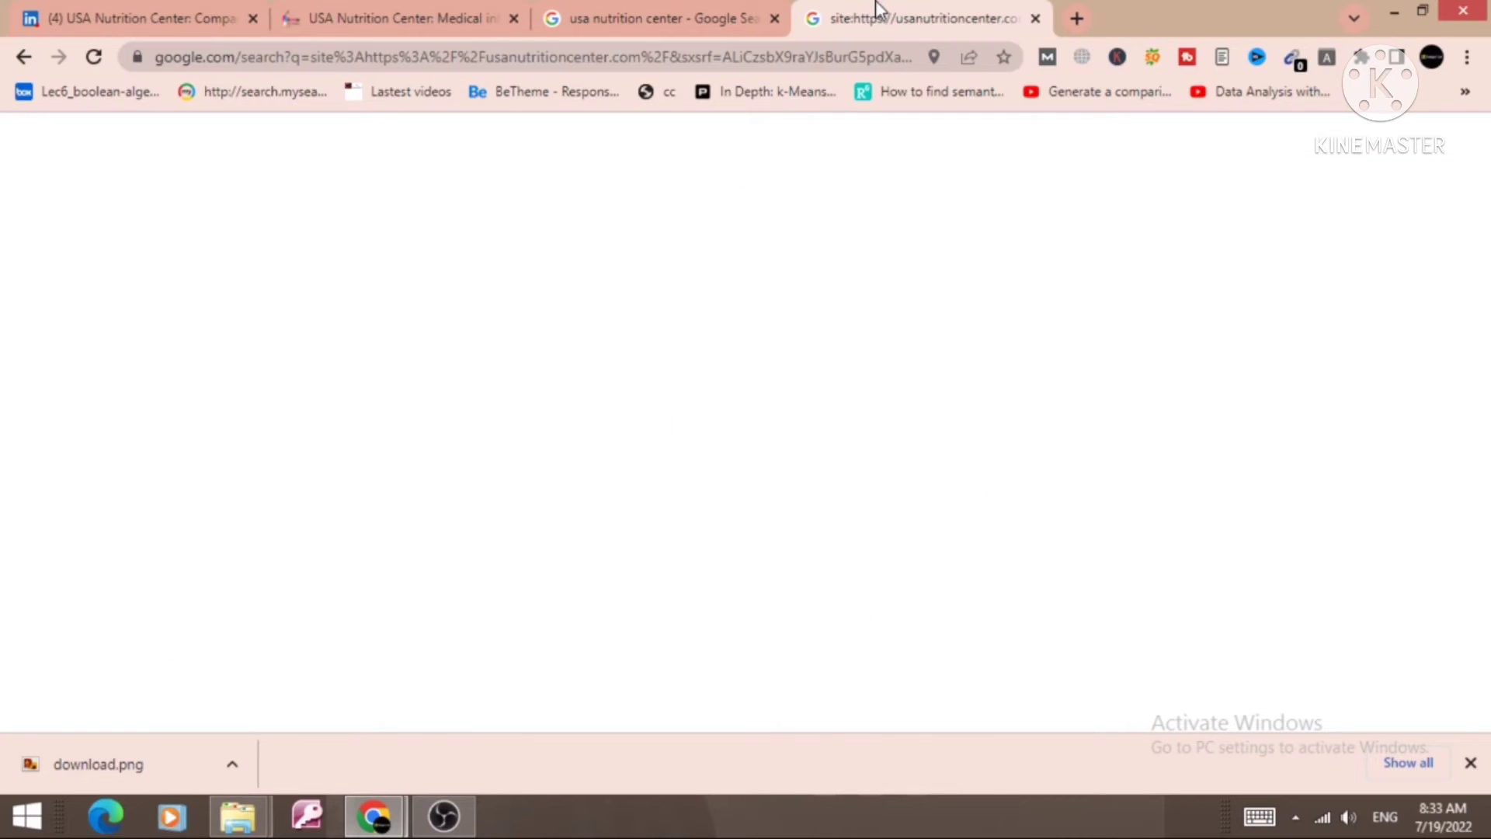
left_click(561, 8)
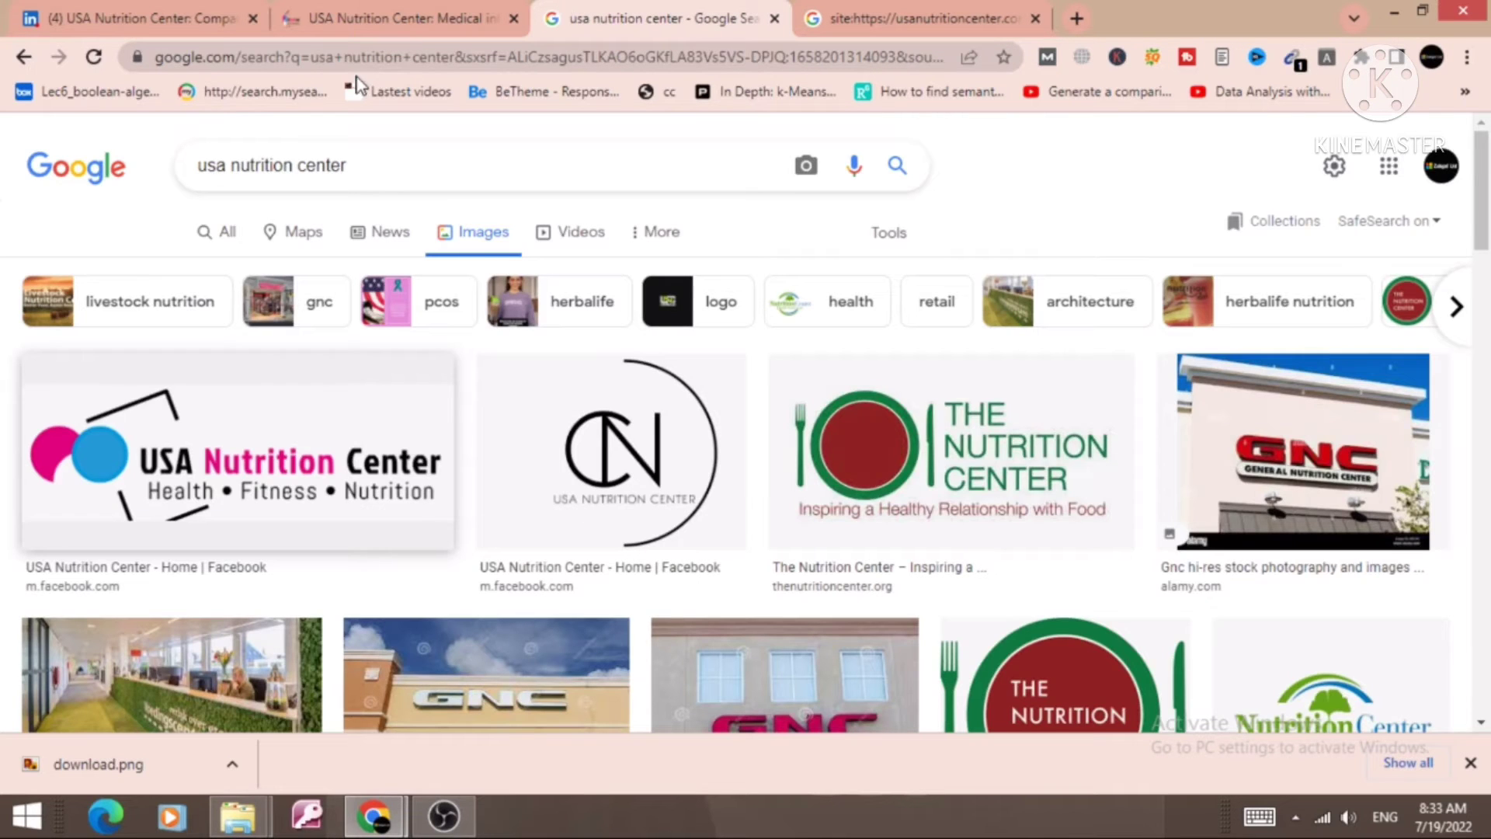
left_click(227, 236)
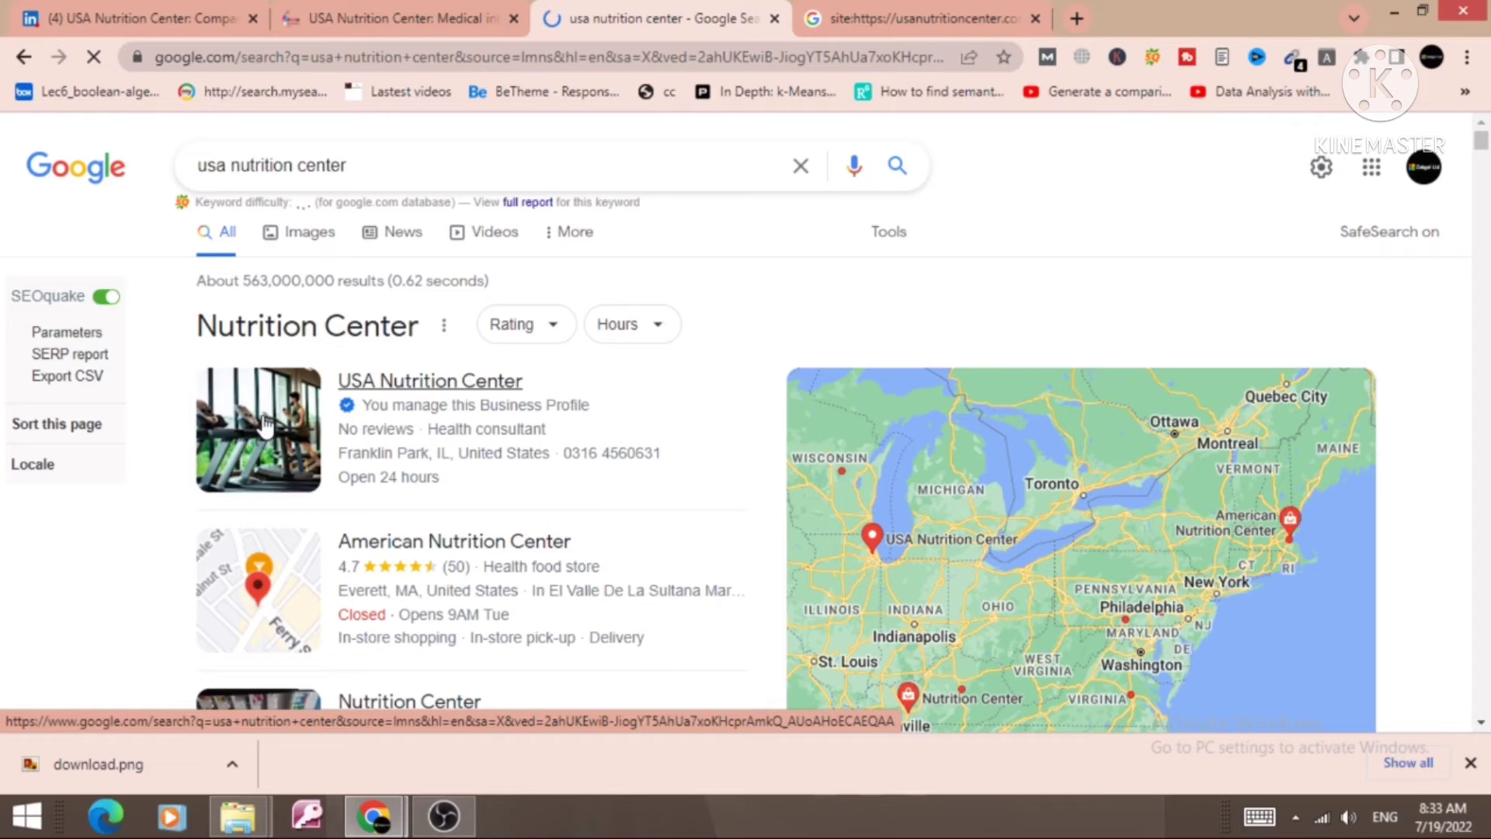
left_click(265, 426)
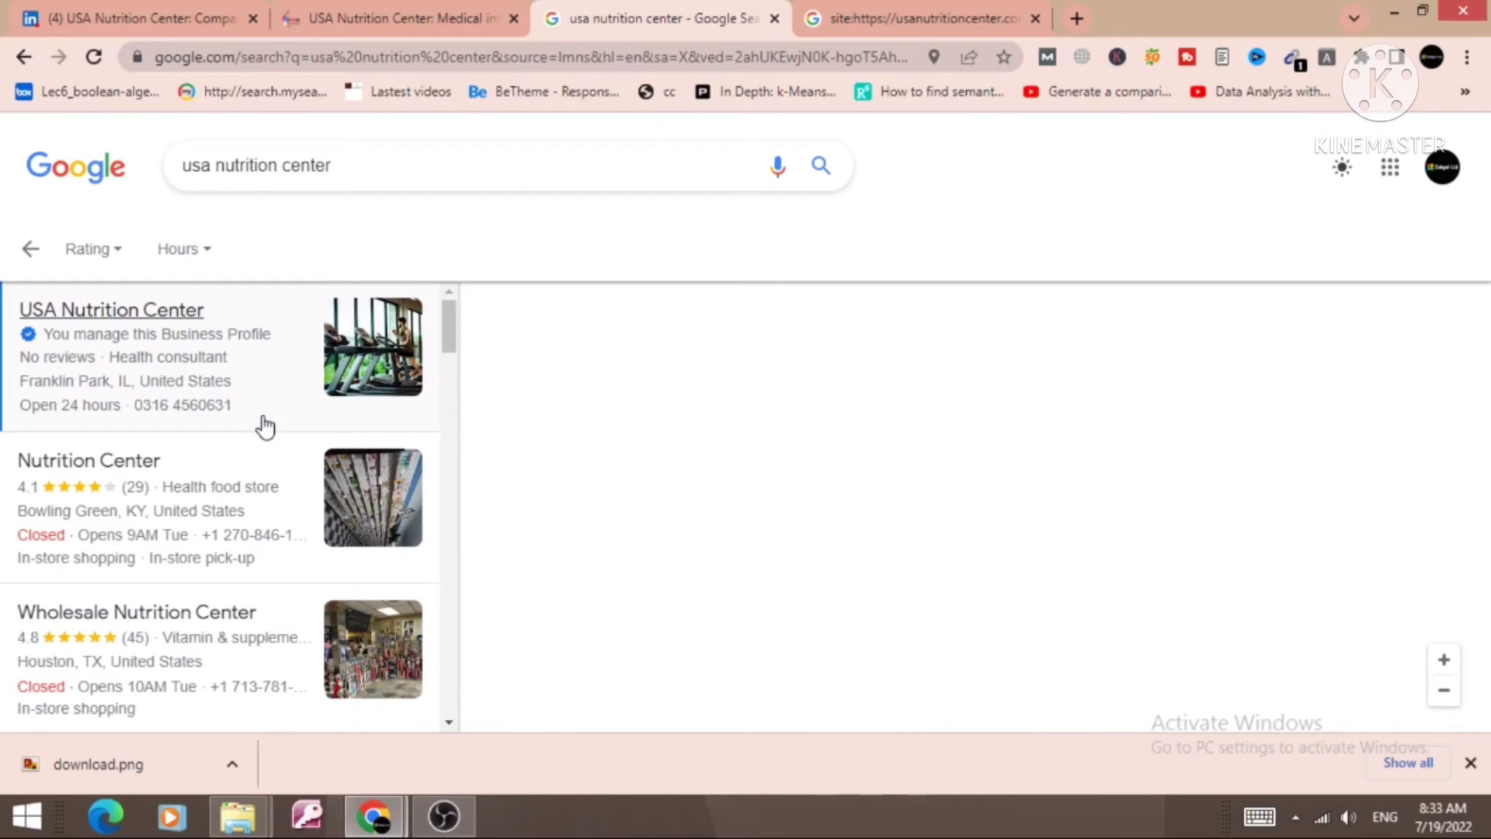
left_click(173, 381)
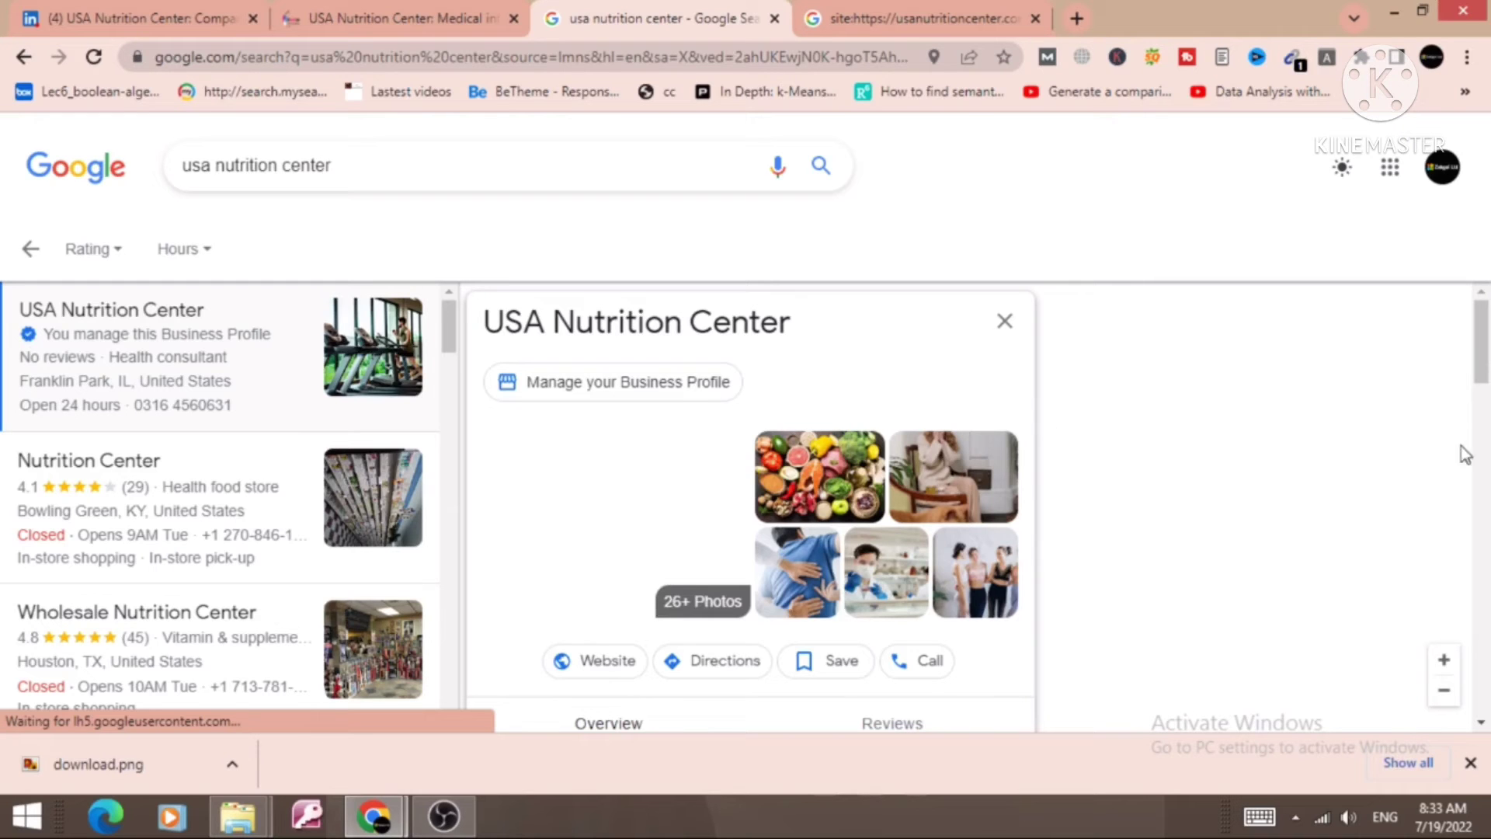
Copy the full business address from the USA Nutrition Center Google profile and return to the LinkedIn location form
left_click(1471, 763)
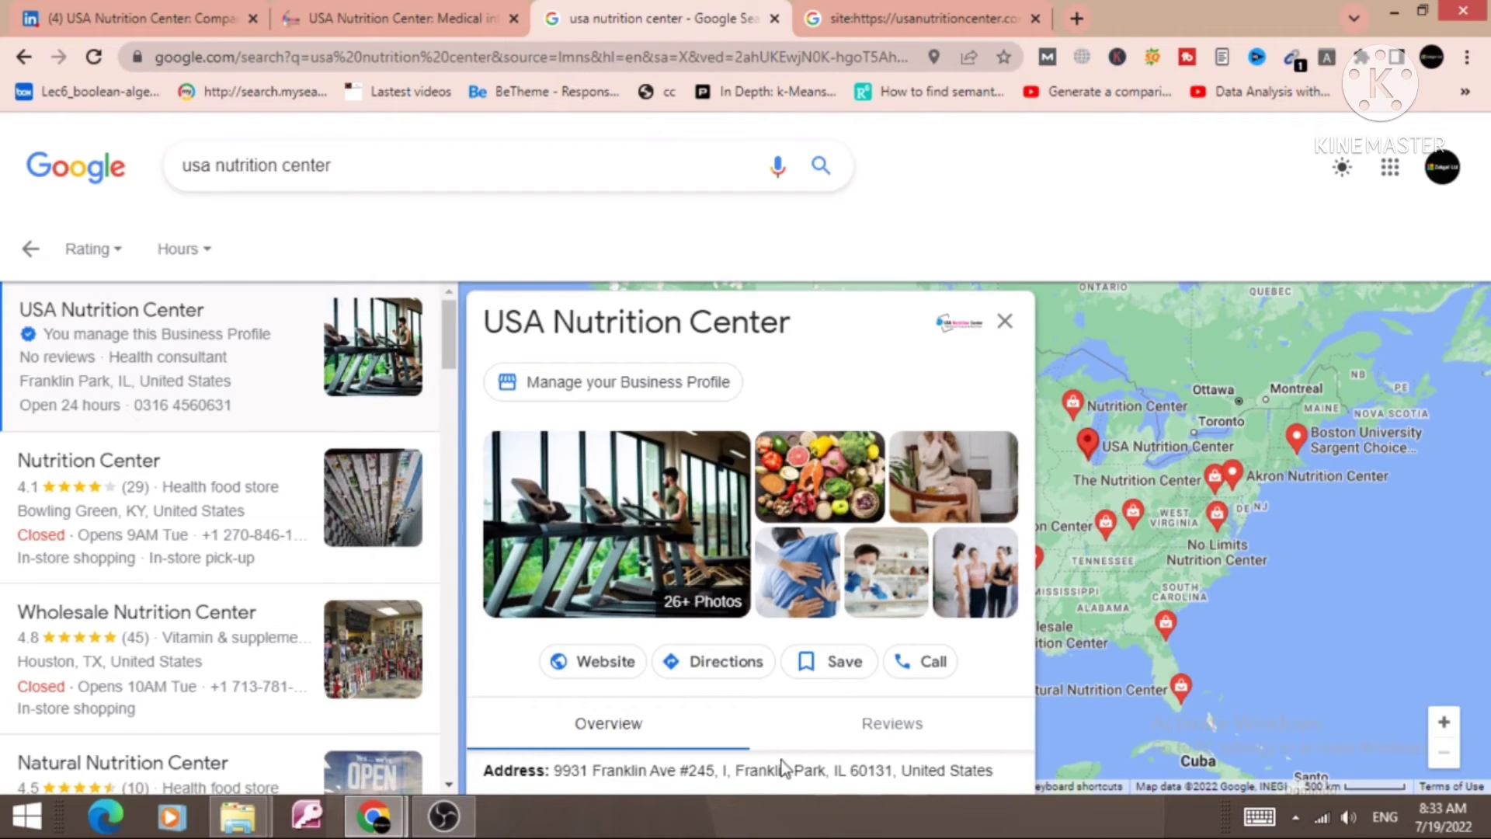
left_click_drag(995, 770, 553, 769)
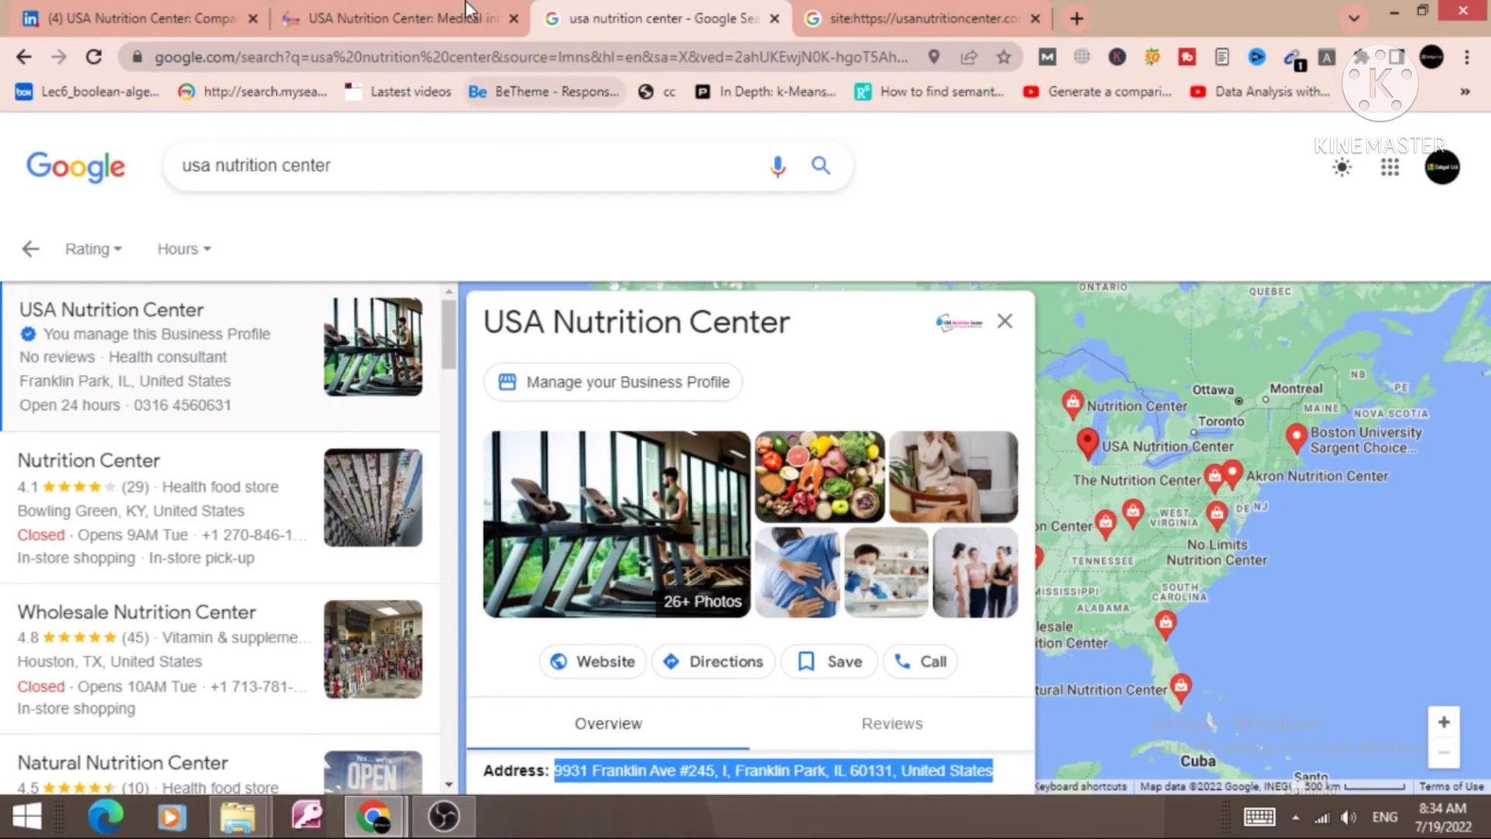
left_click(432, 3)
left_click(143, 4)
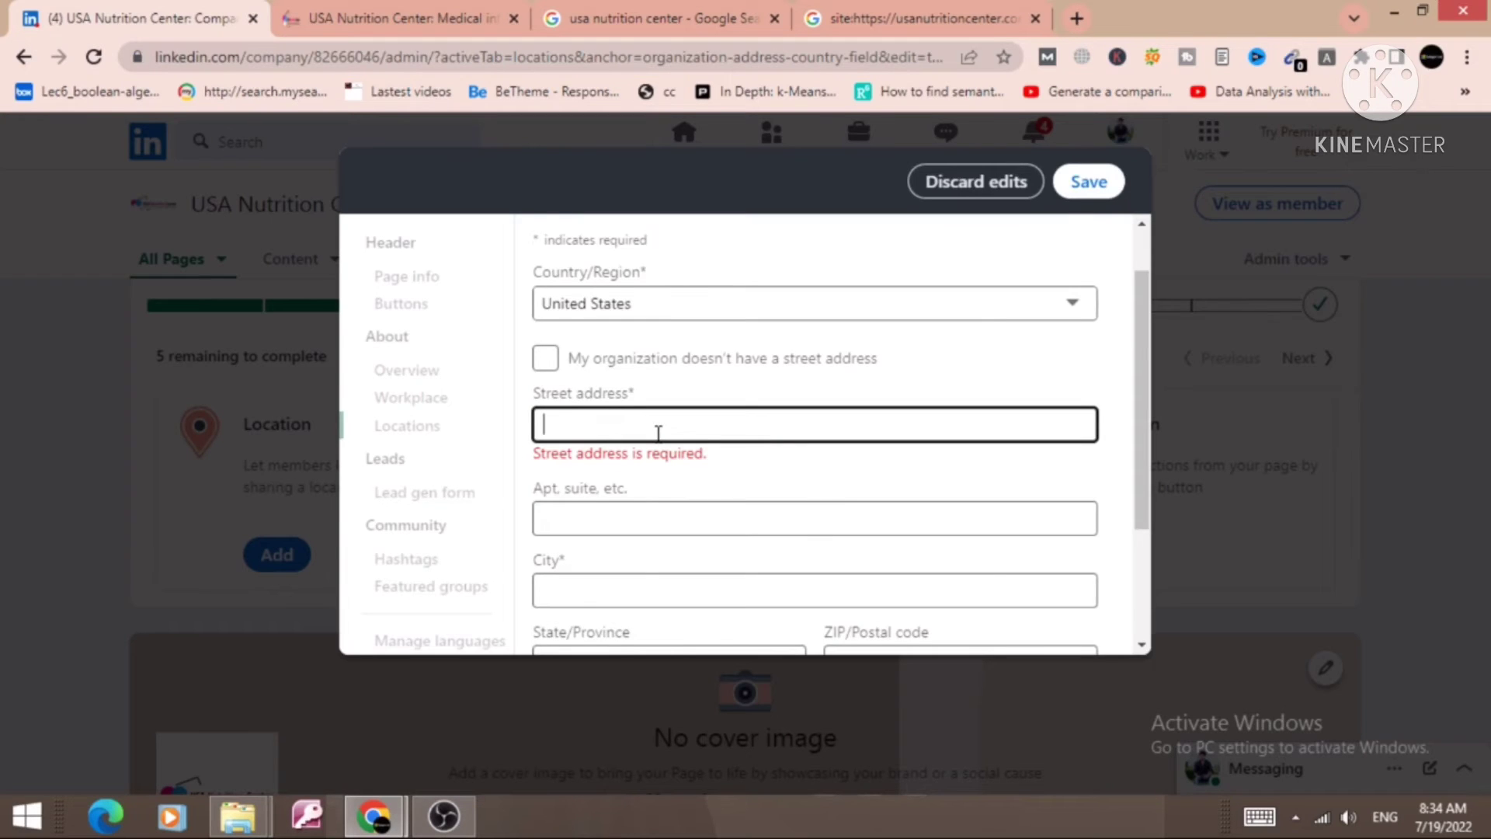
Fill in the primary location's street address, suite, city, state and ZIP code from the business profile, with Headquarters as location name
left_click(910, 522)
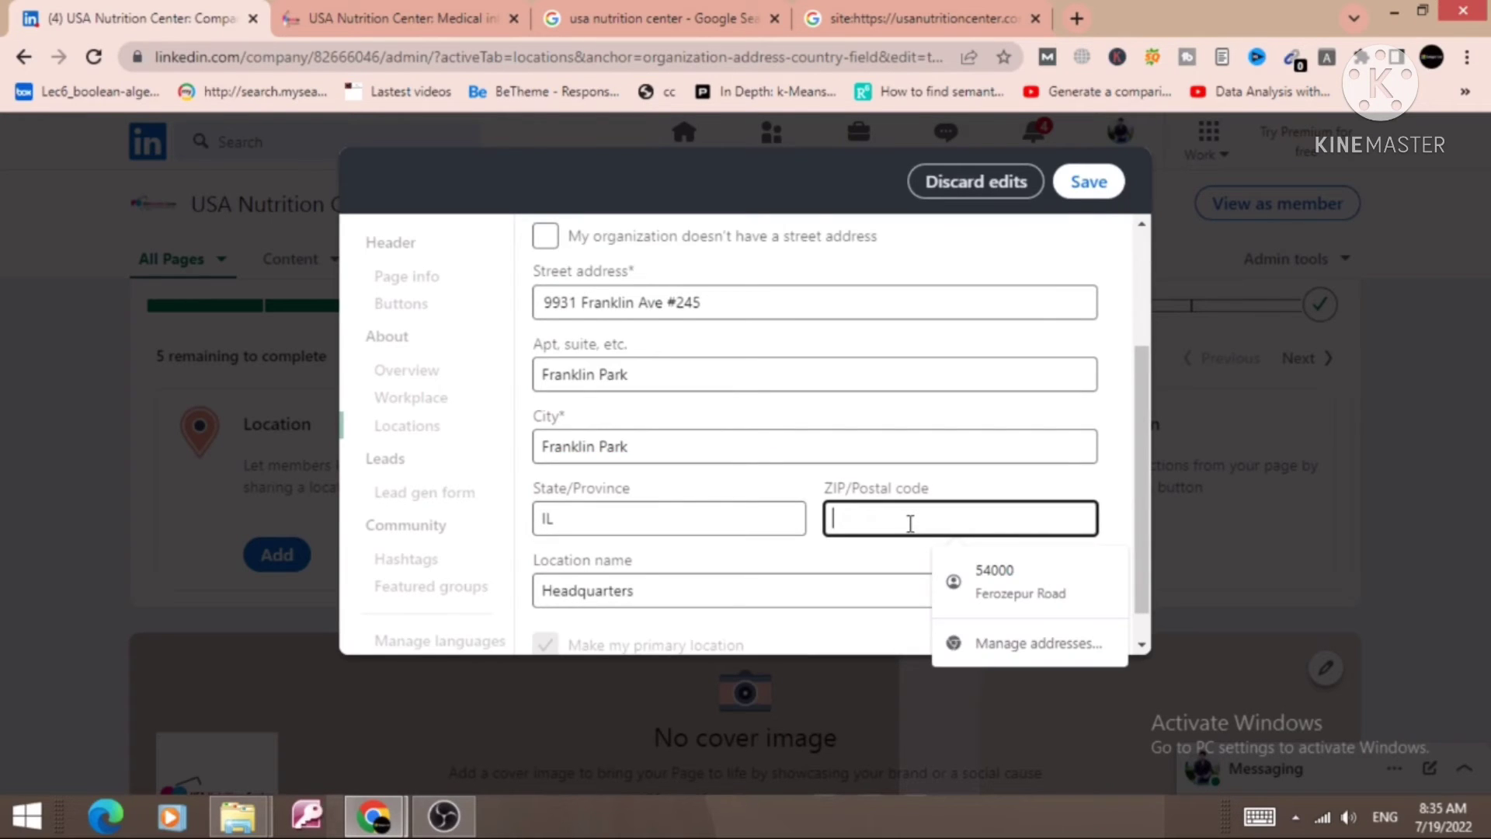
type("60131")
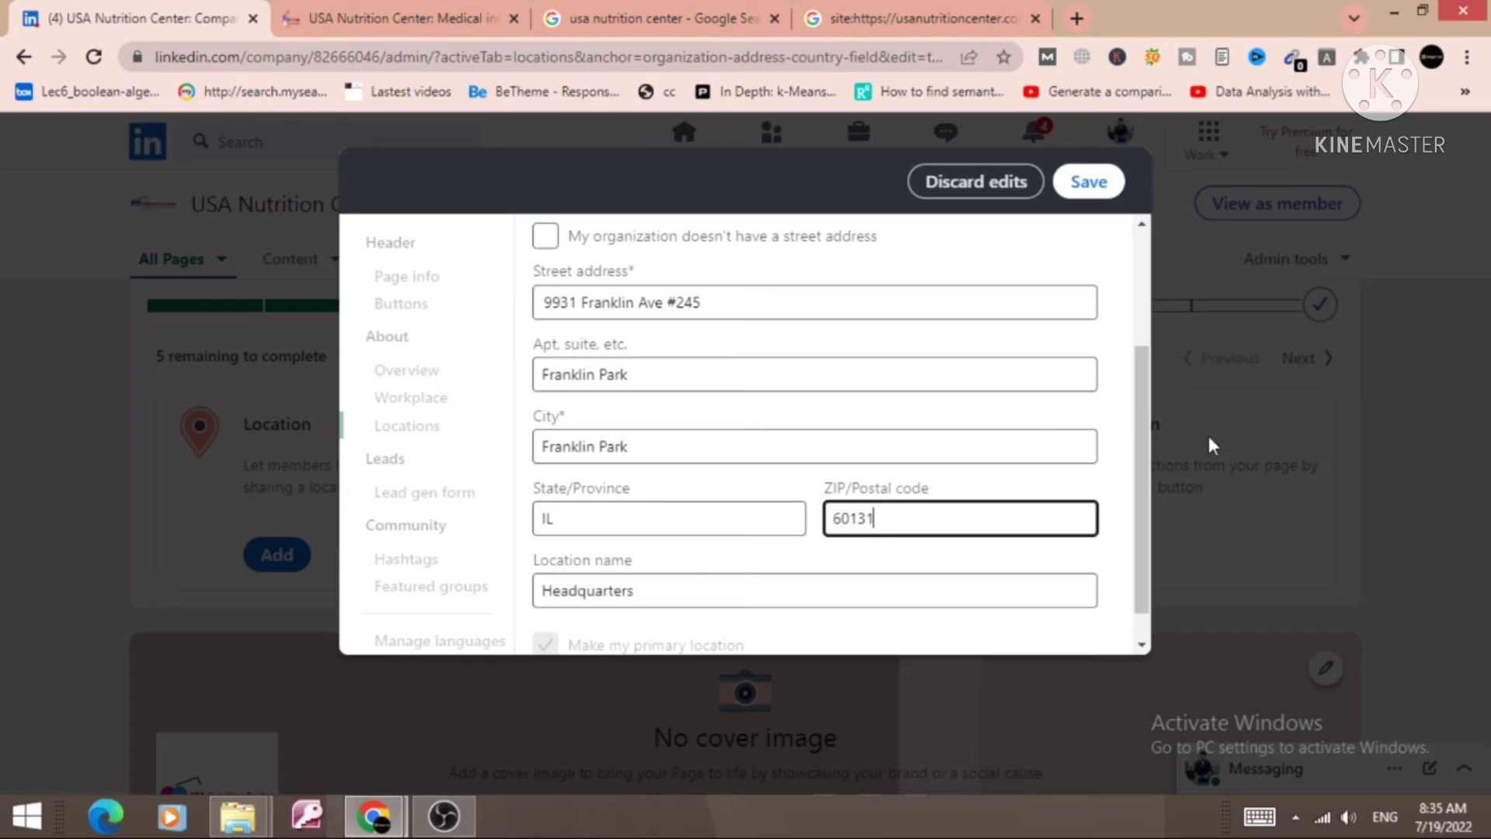
left_click_drag(1143, 441, 1139, 552)
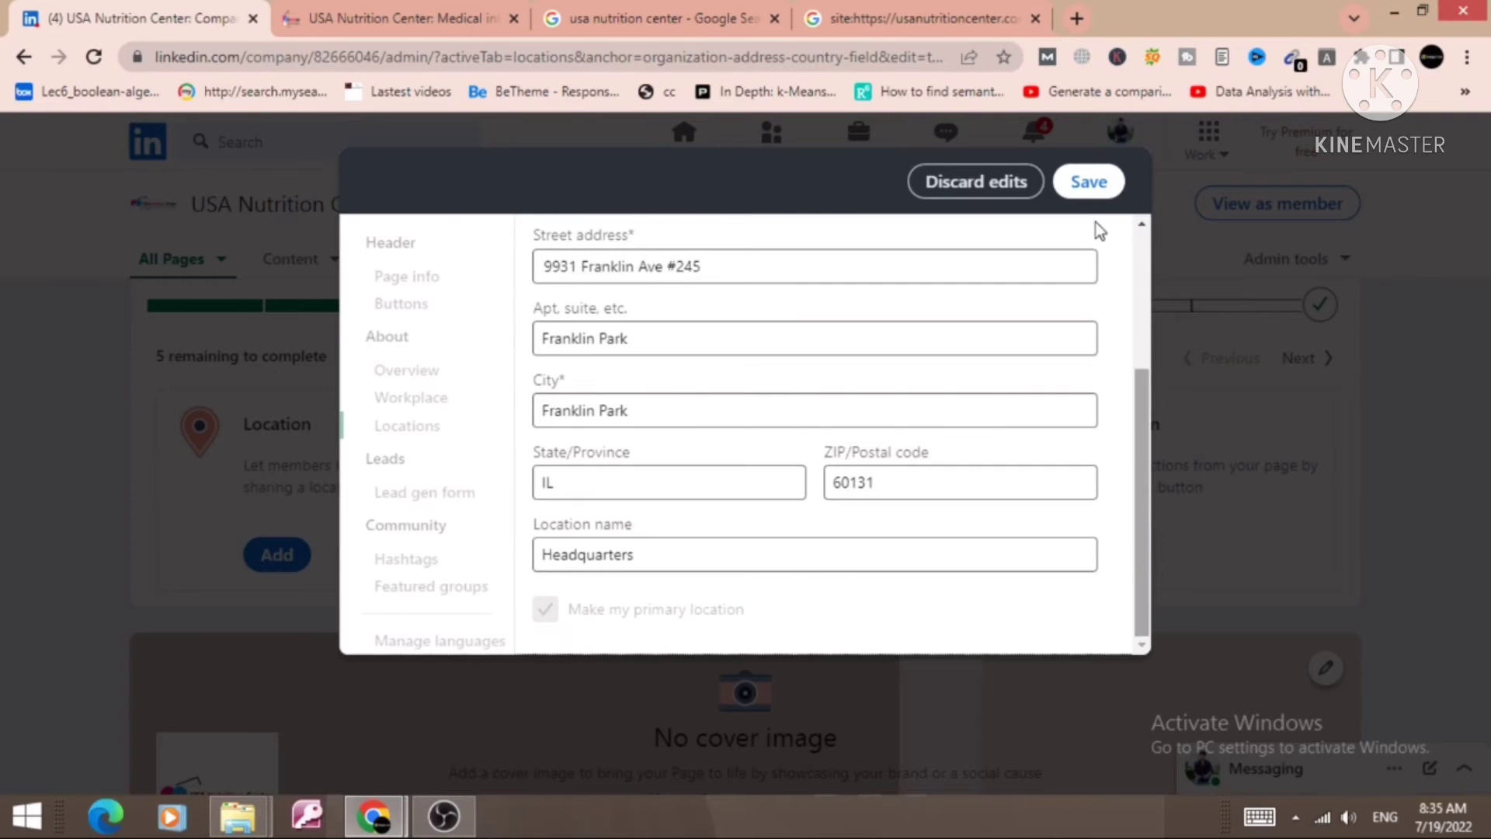
Save the primary location and close the editor, declining to share the page edits in a post
left_click(1078, 187)
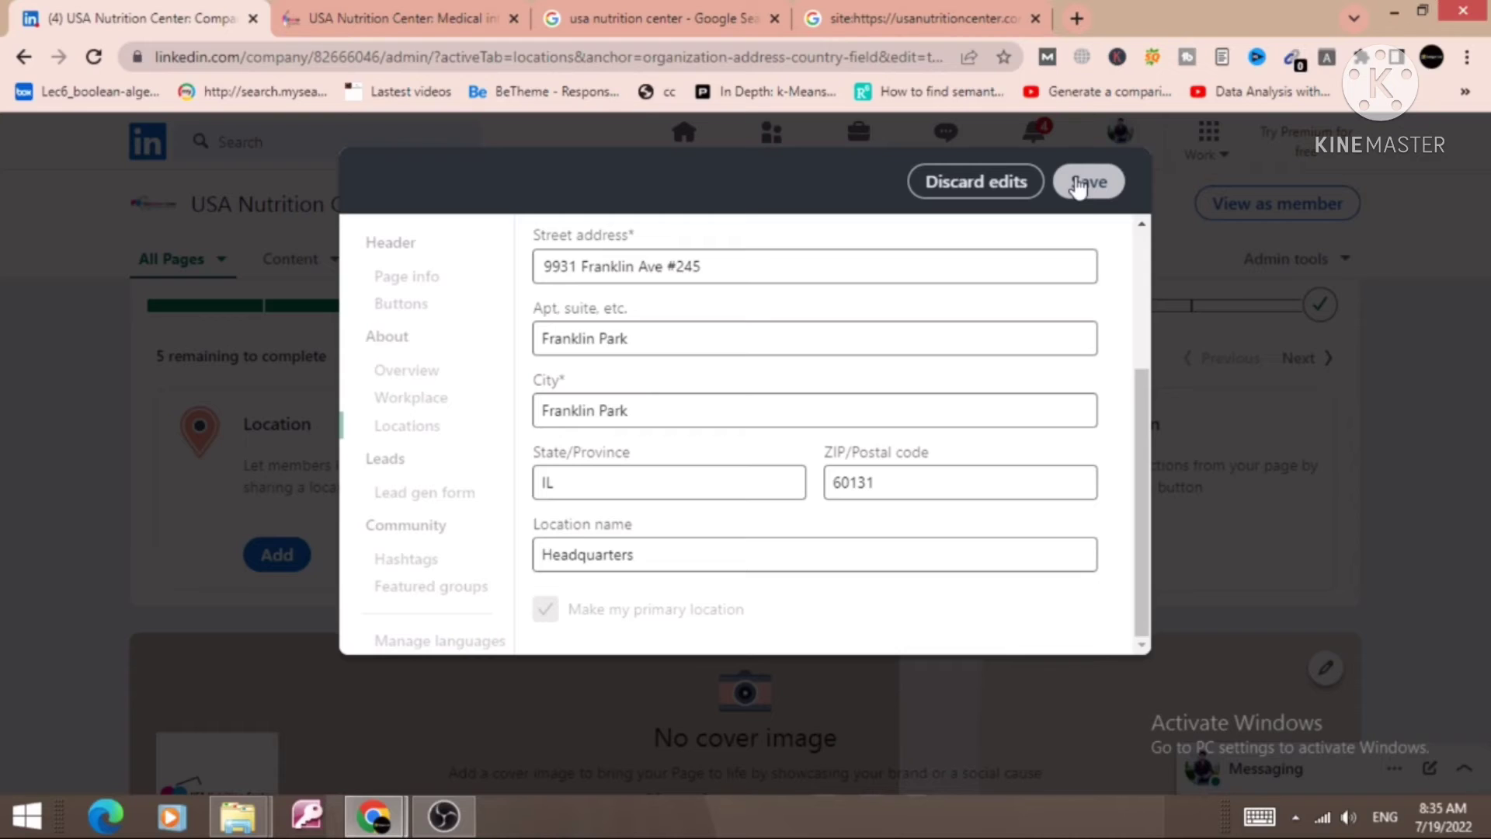
left_click(1078, 184)
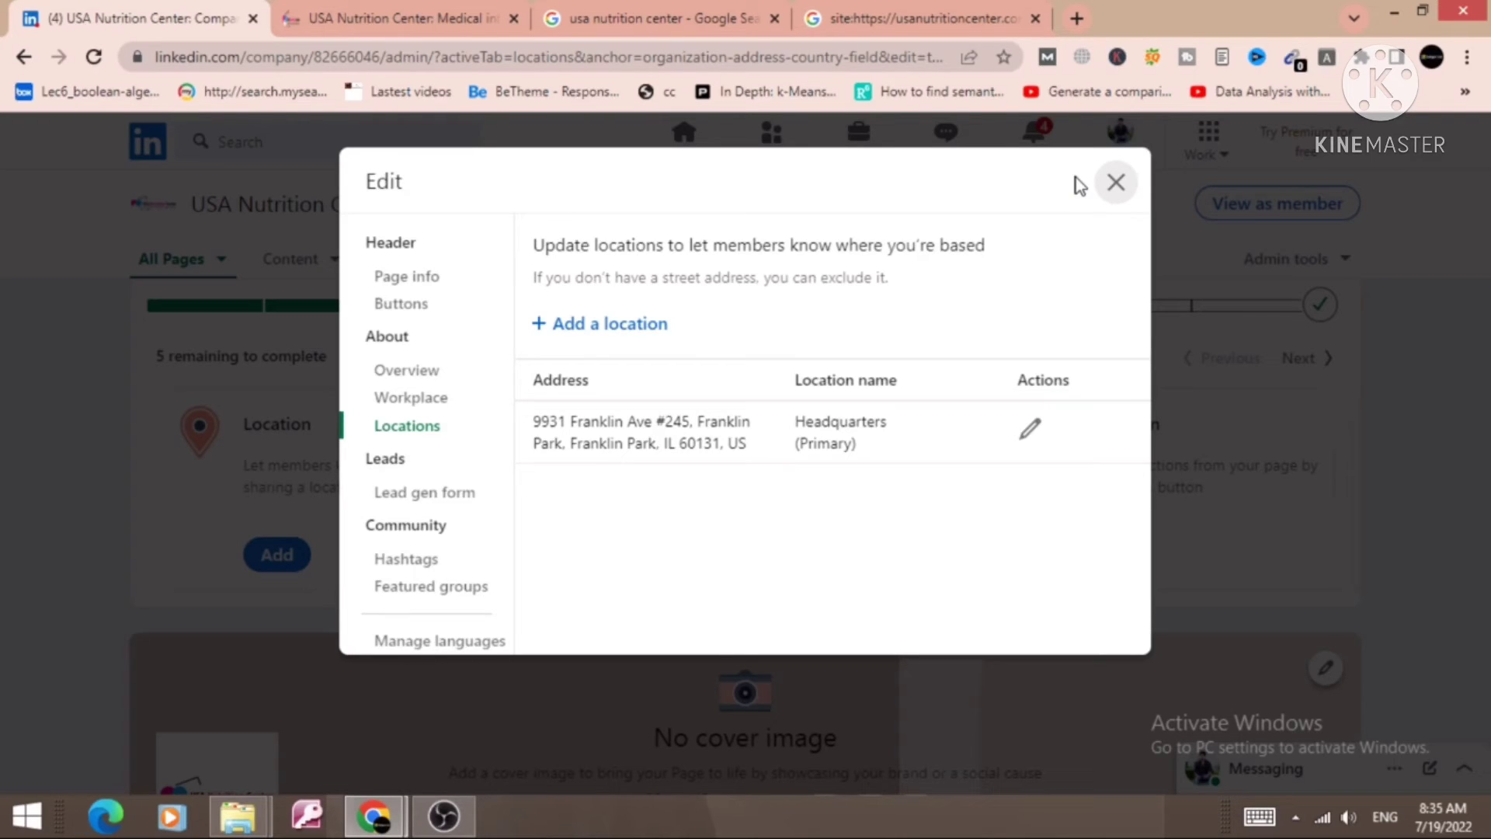
left_click(1116, 181)
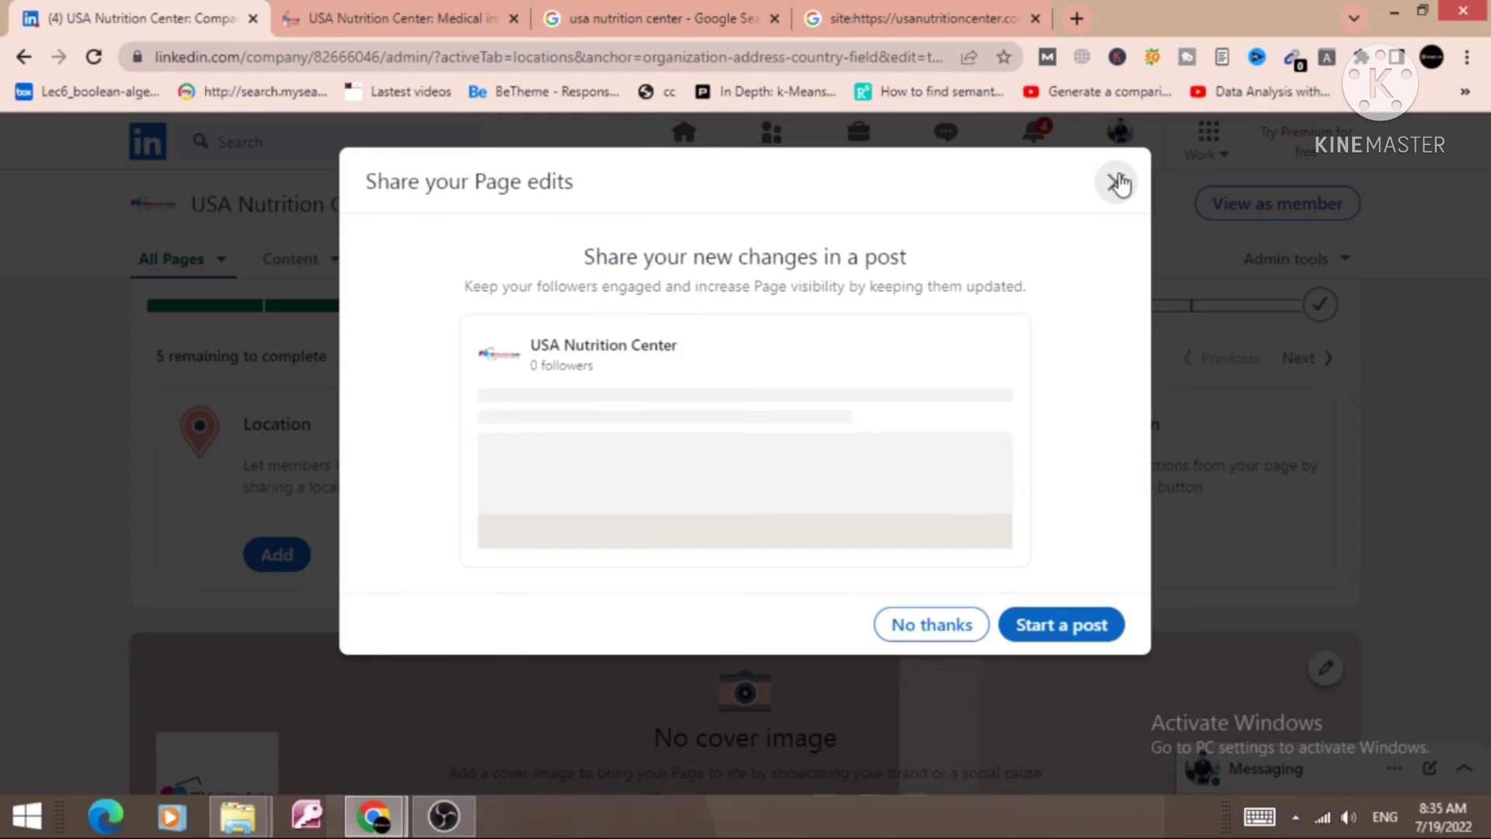
left_click(930, 626)
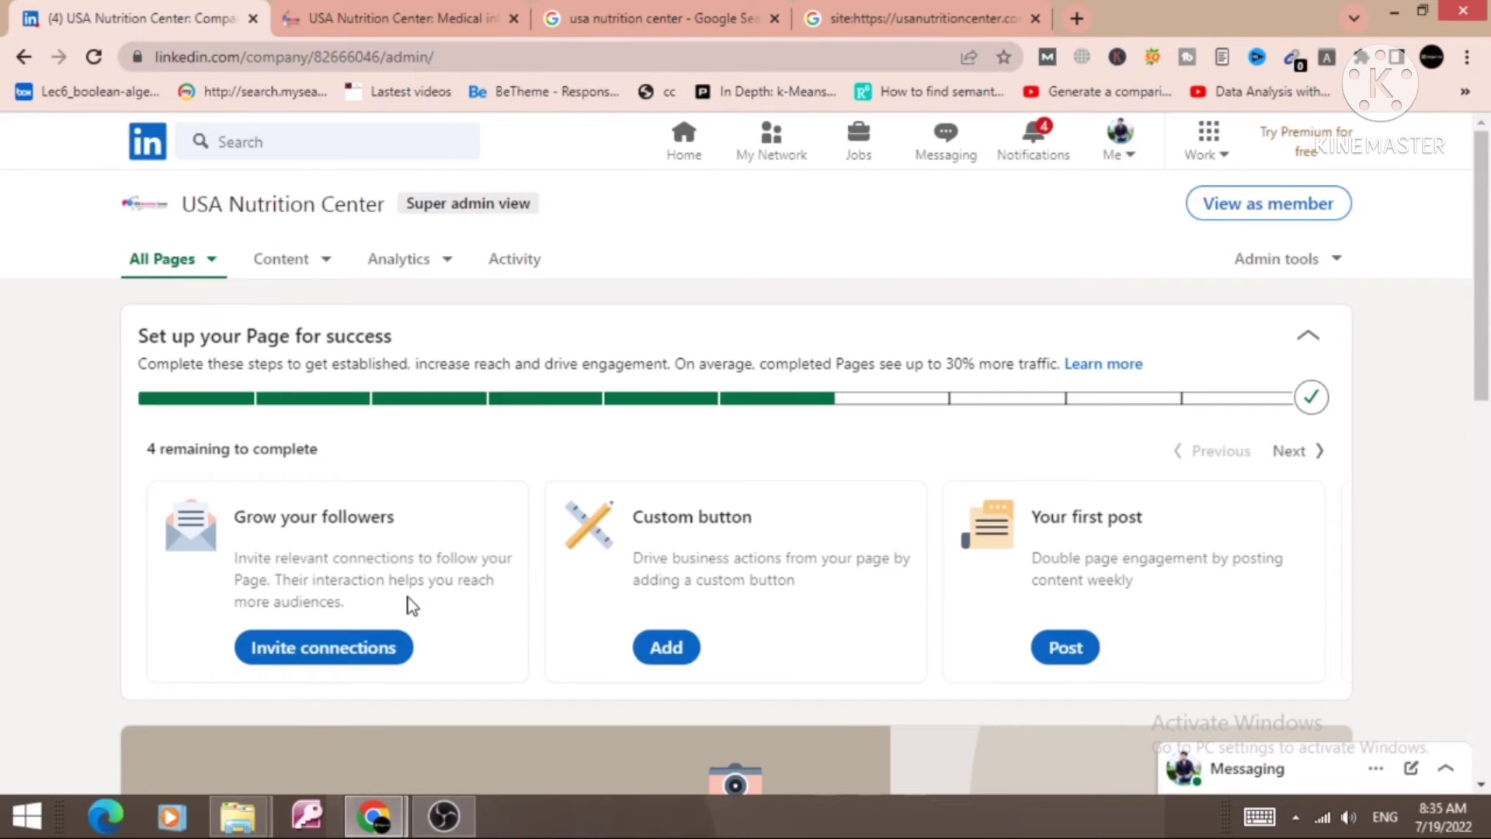
Invite the first three listed connections to follow the page and decline the offer to start a post
left_click(299, 655)
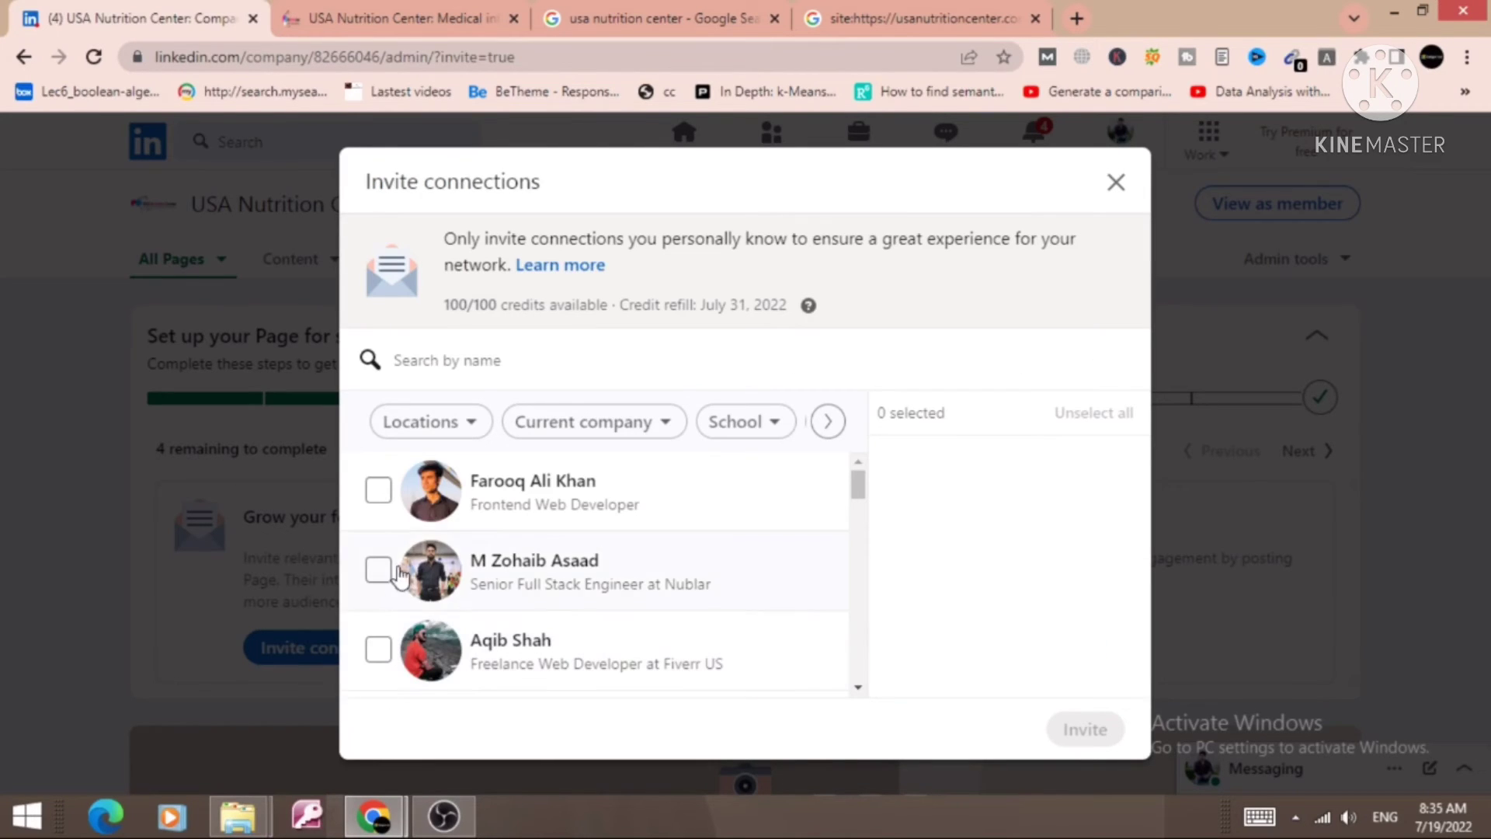
left_click(378, 491)
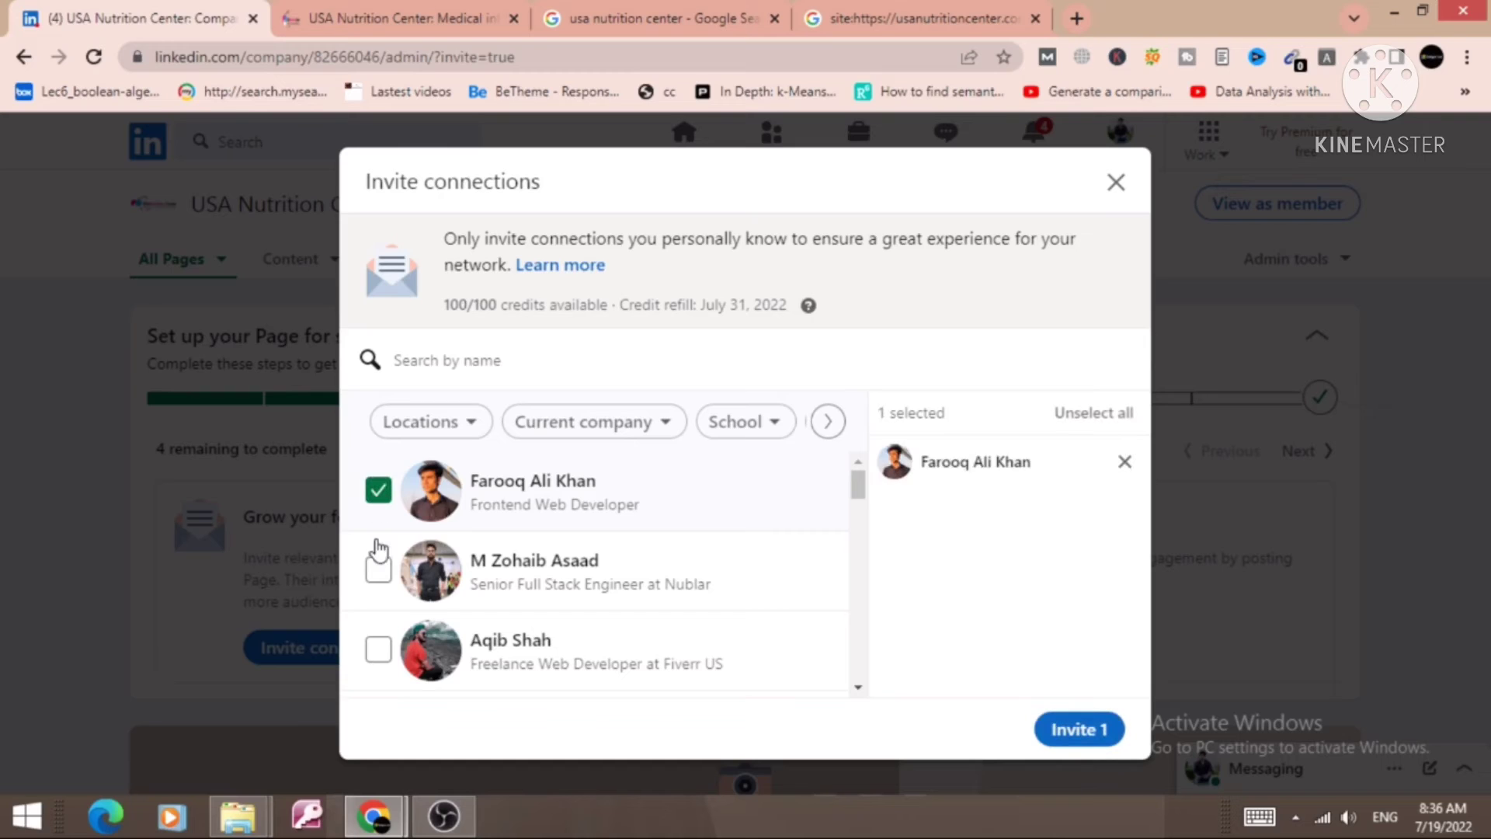
left_click(378, 572)
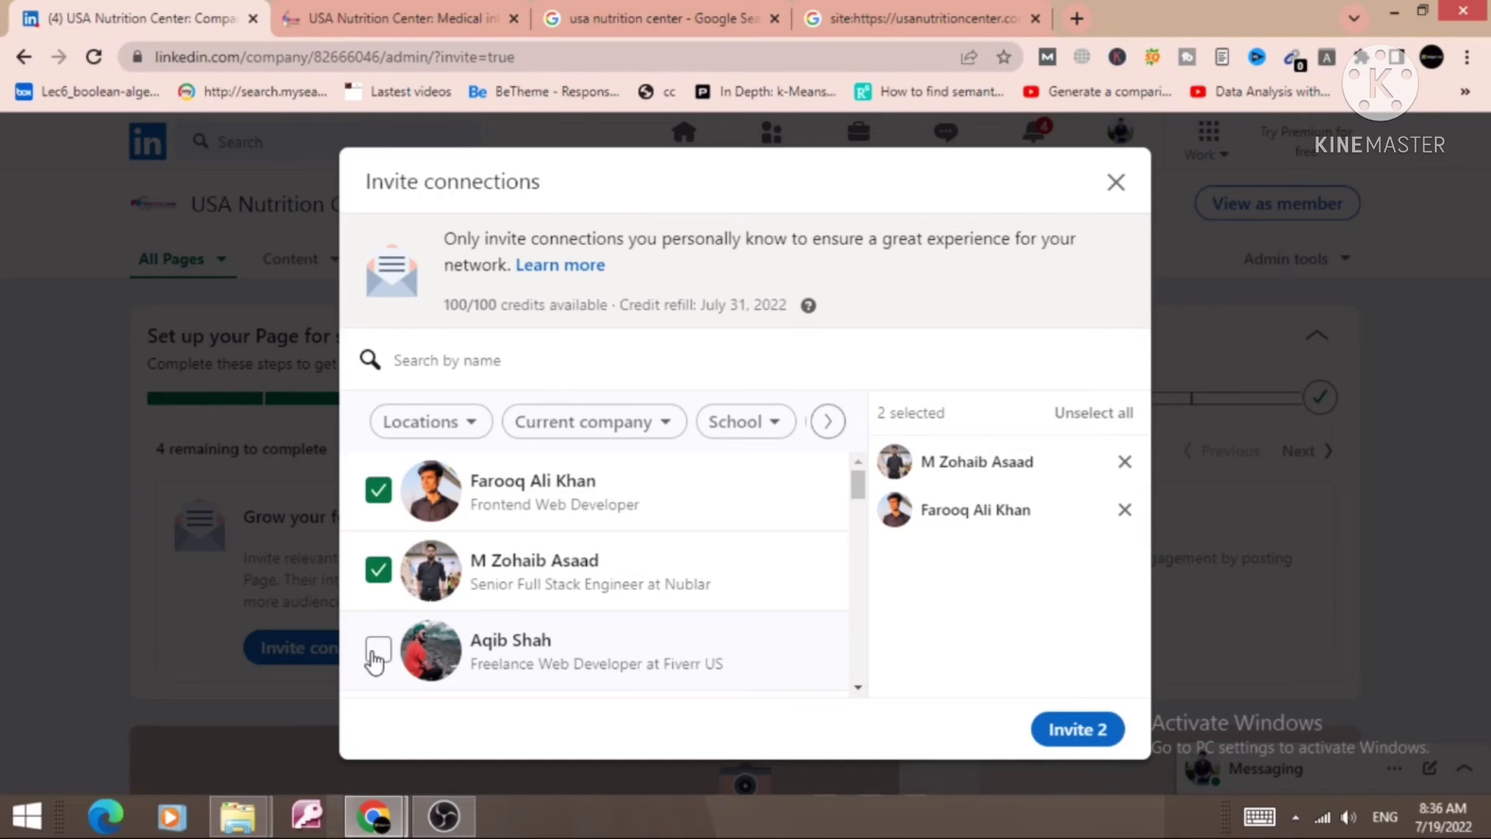
left_click(377, 649)
left_click(1060, 731)
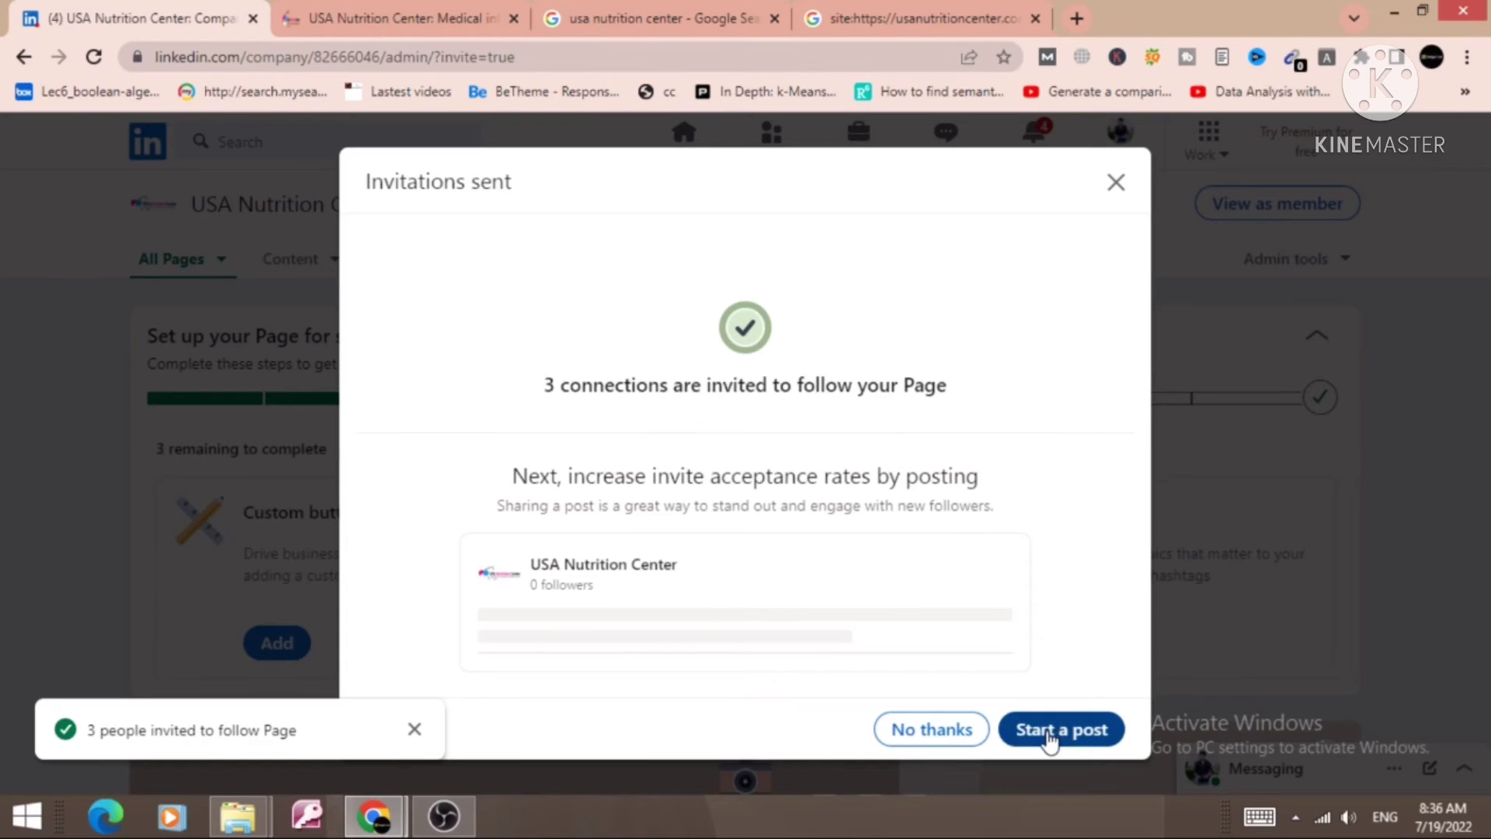
left_click(943, 732)
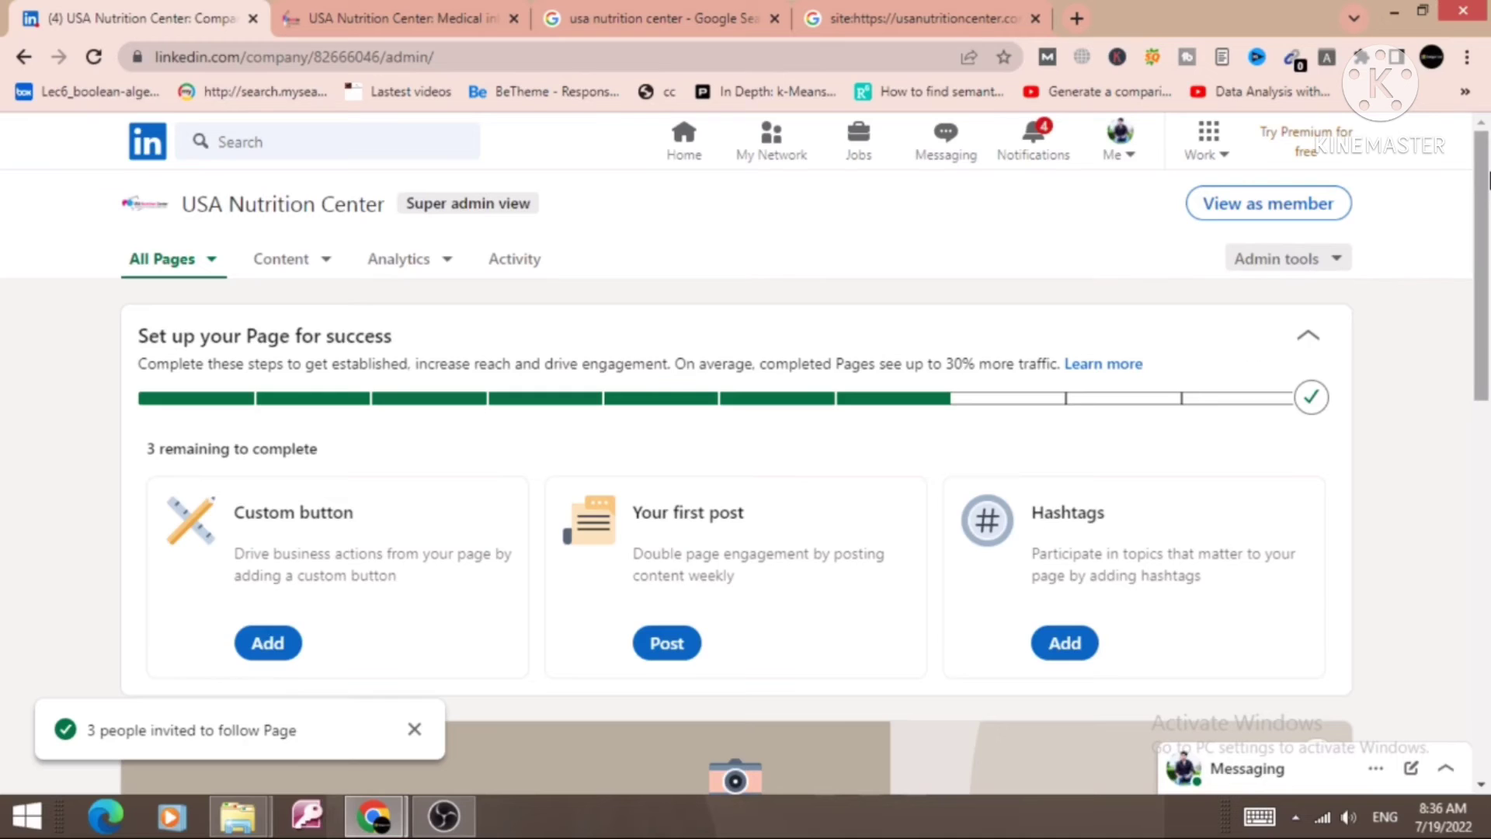
Review the page's custom button name, URL and preview, and close the editor
left_click_drag(1484, 186, 1483, 259)
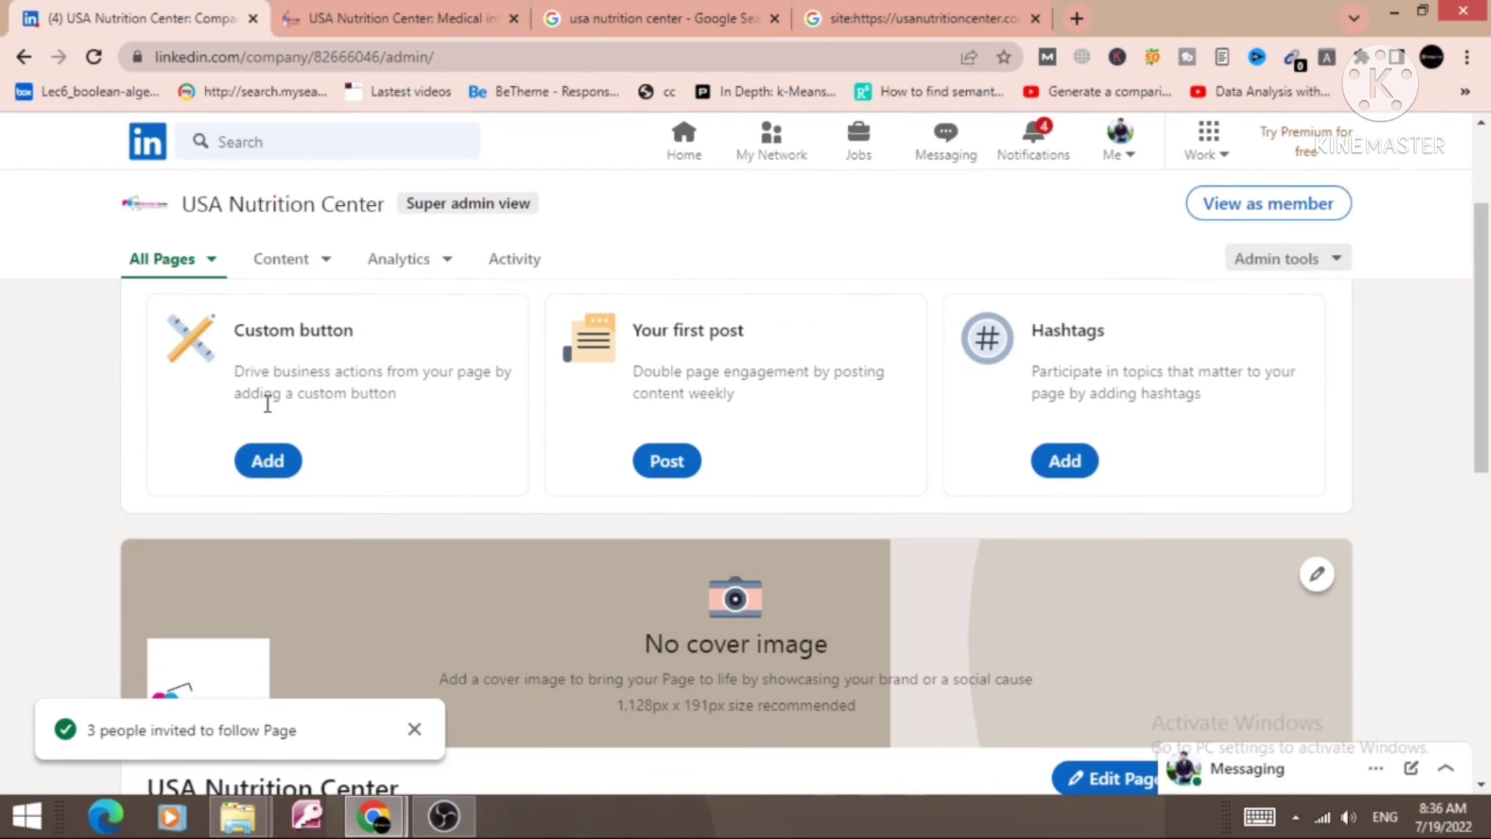
left_click(267, 463)
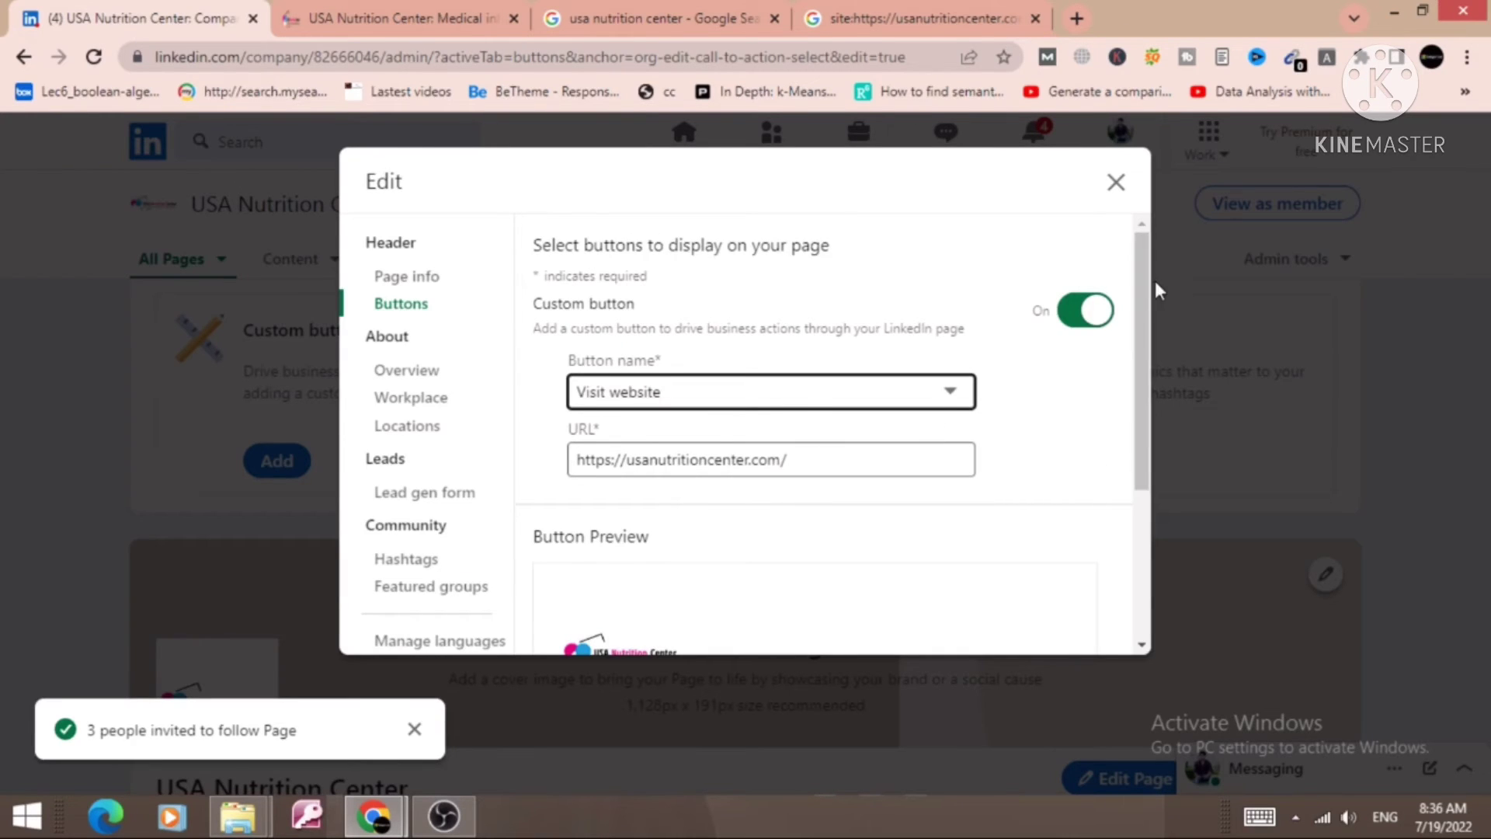
left_click_drag(1140, 291, 1141, 396)
left_click_drag(1139, 481, 1135, 525)
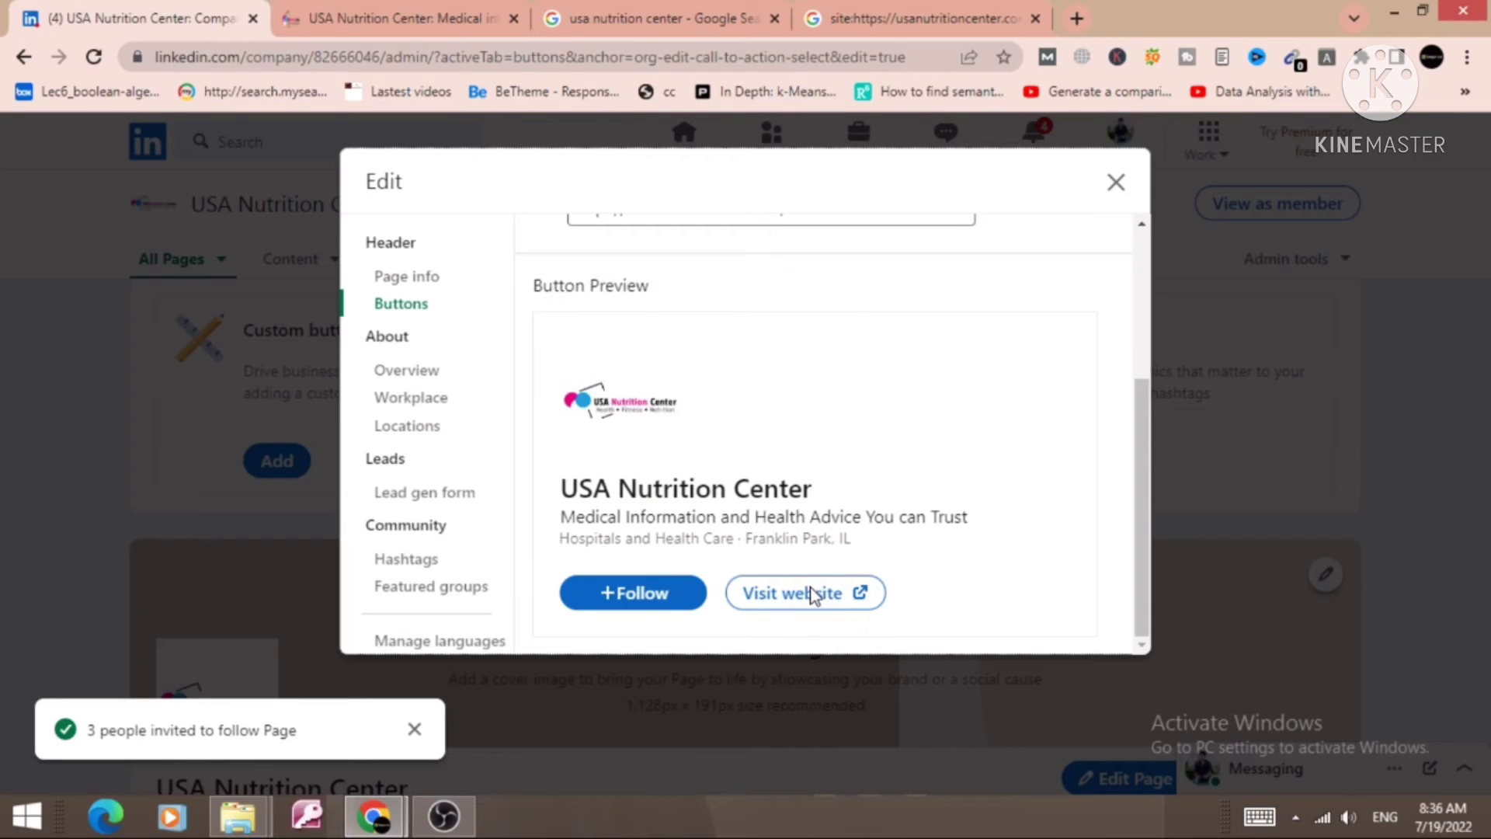
left_click_drag(1148, 491, 1145, 346)
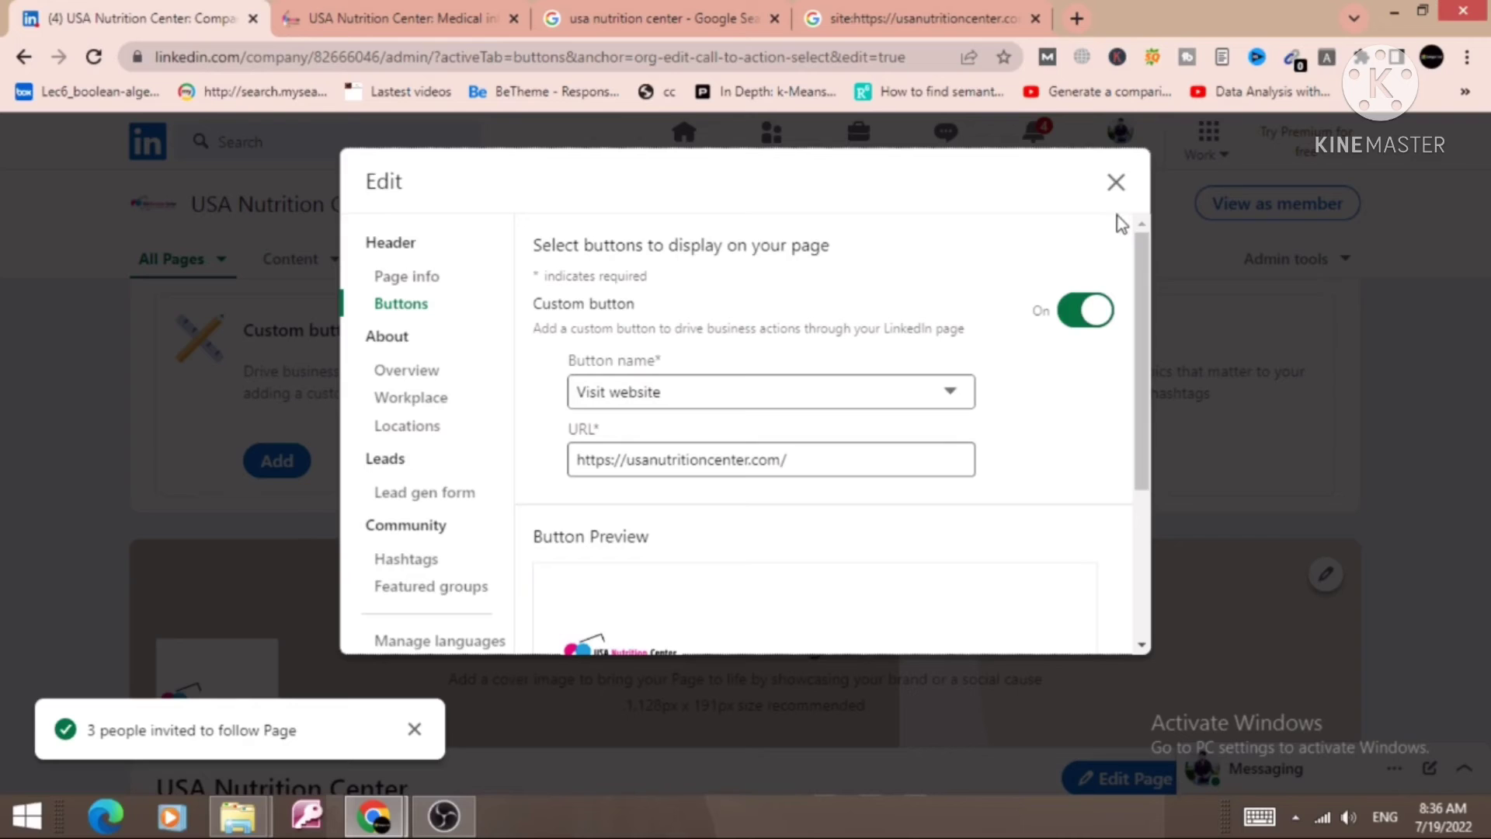
left_click(1126, 175)
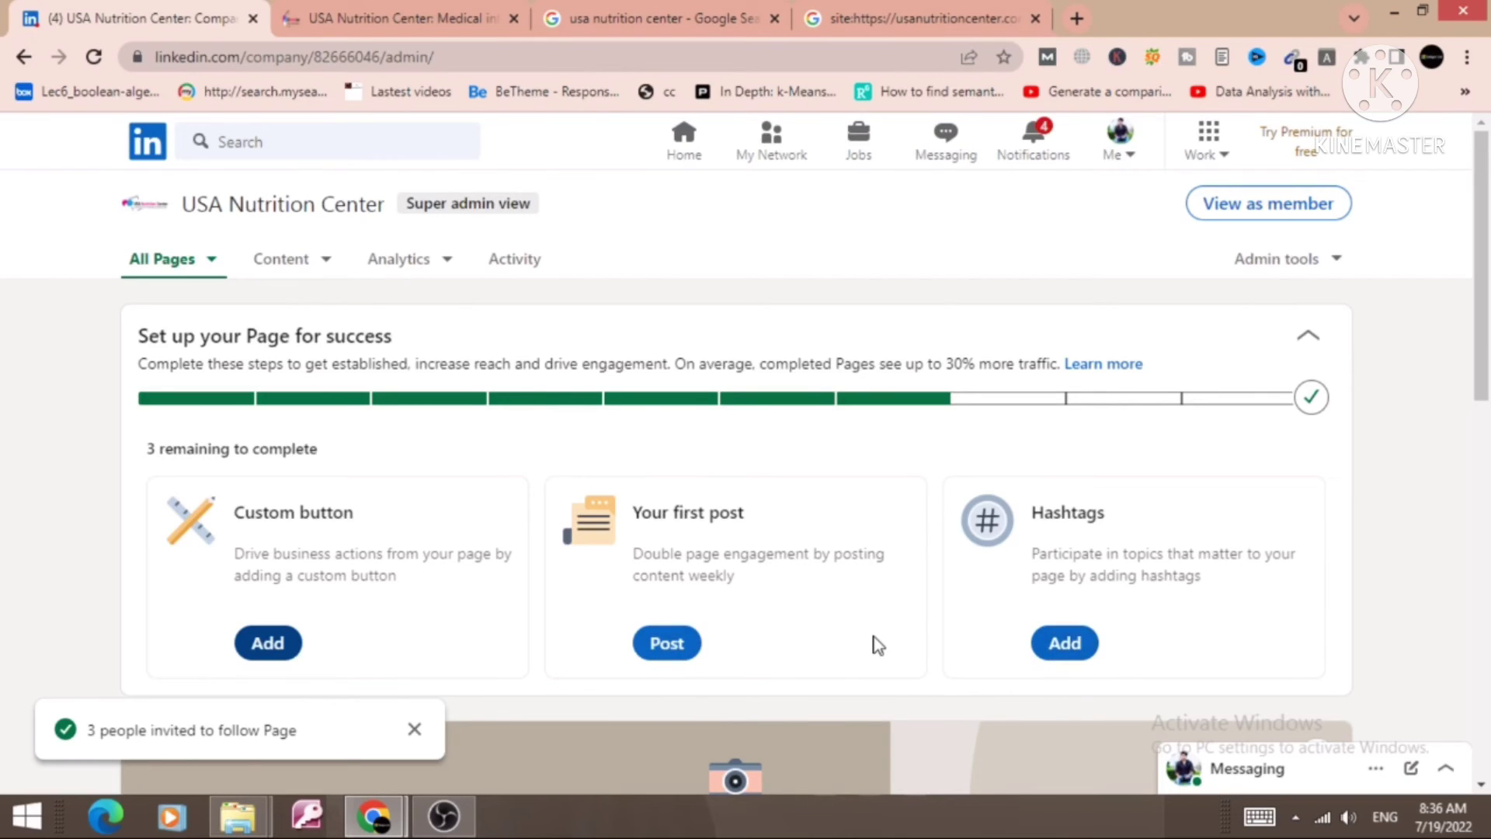
Add the hashtags #health and #fitness to the page's community hashtags
left_click(1064, 651)
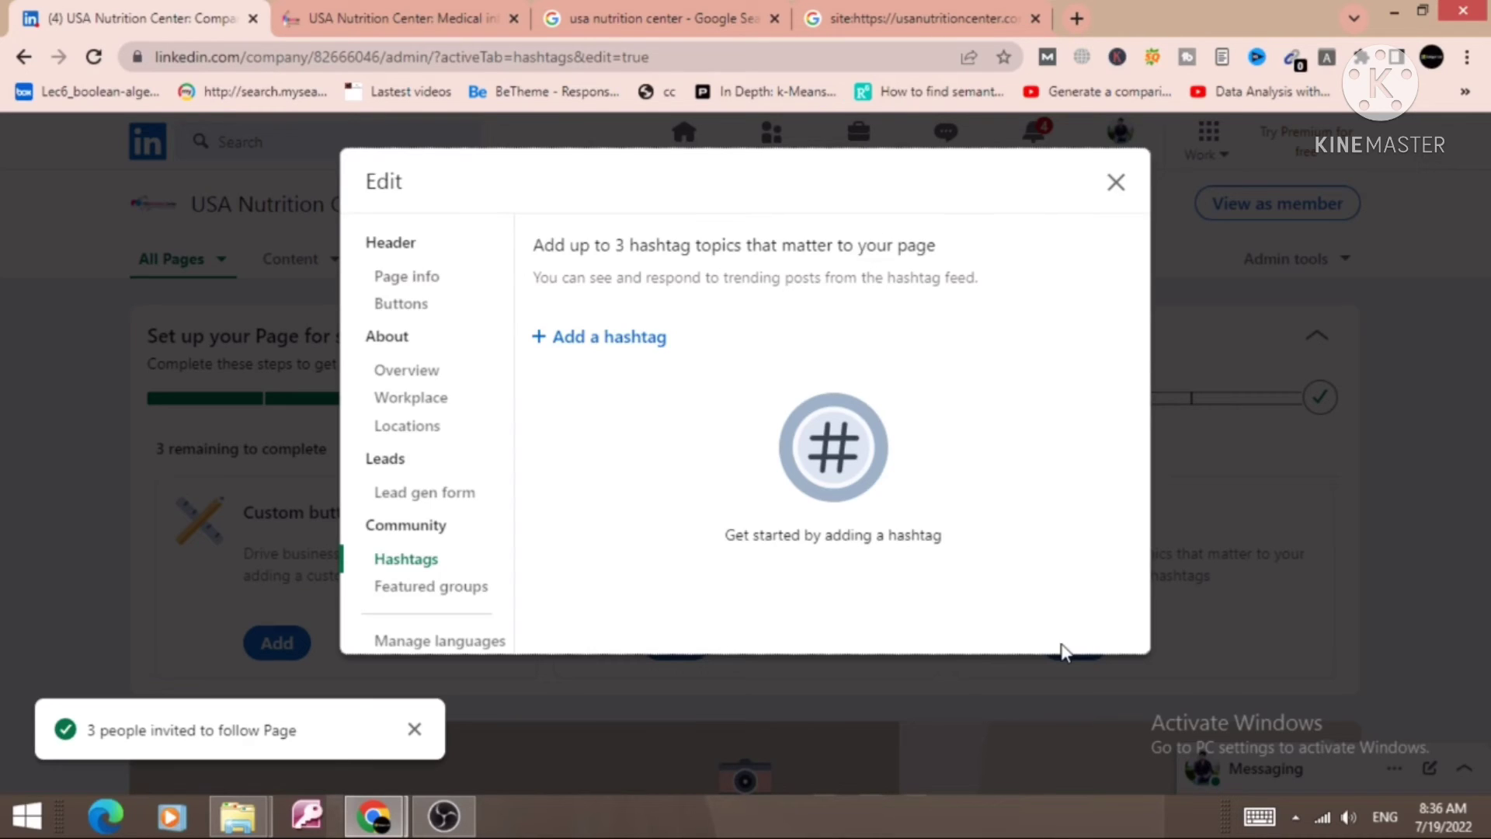
left_click(591, 340)
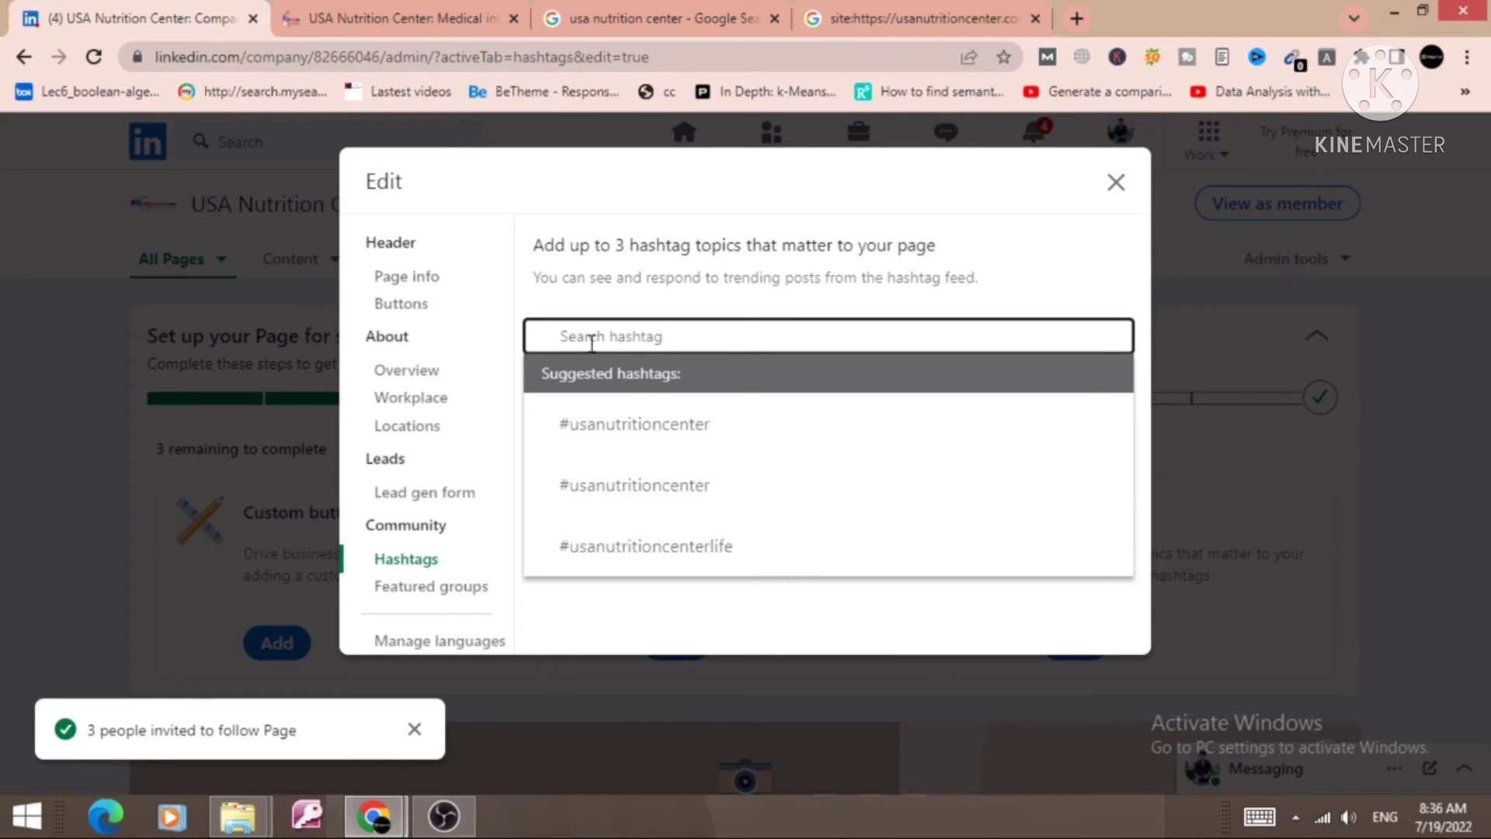
type("#health")
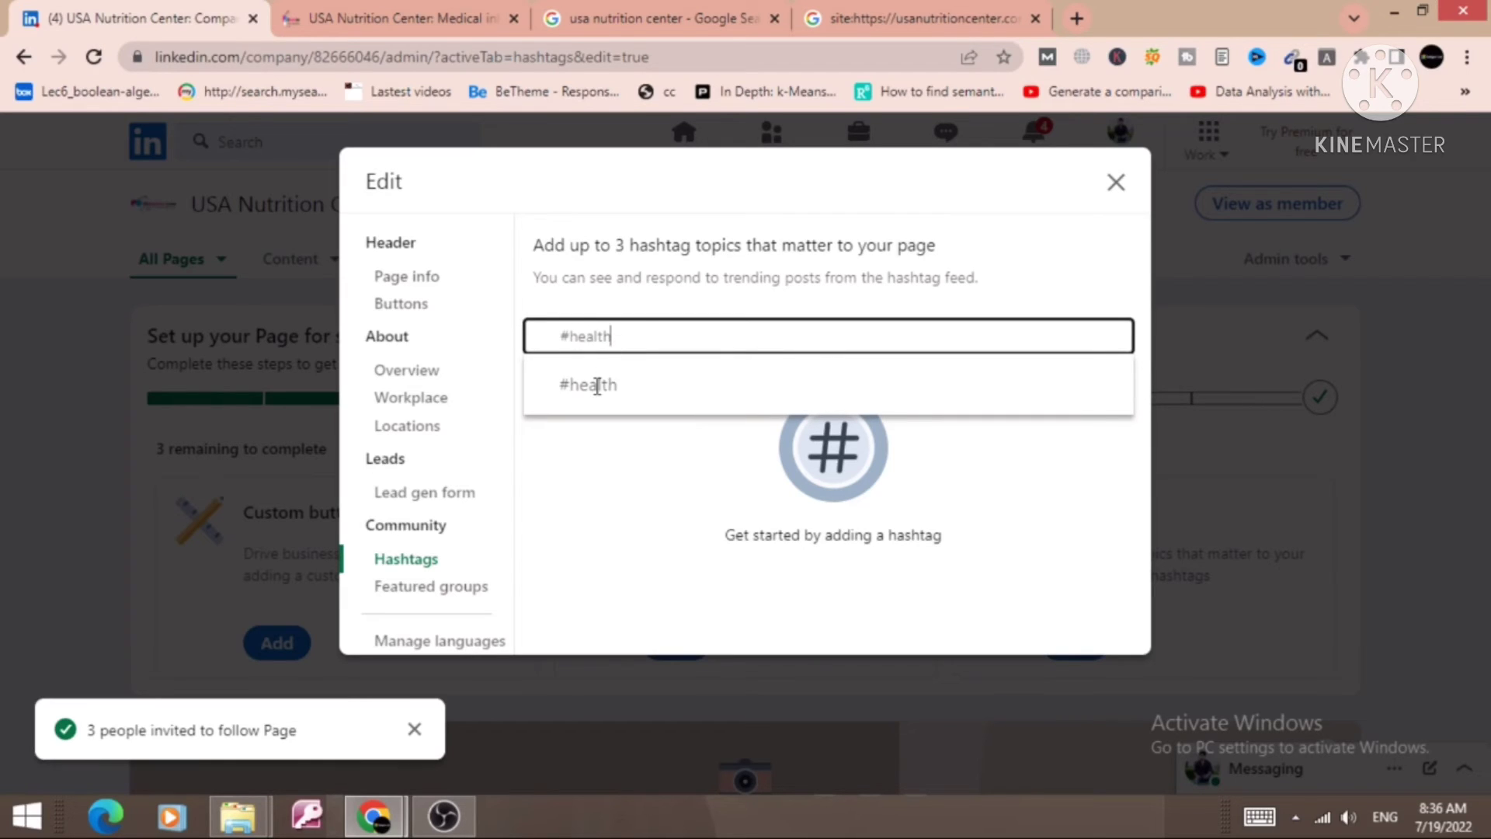
left_click(597, 386)
left_click(613, 339)
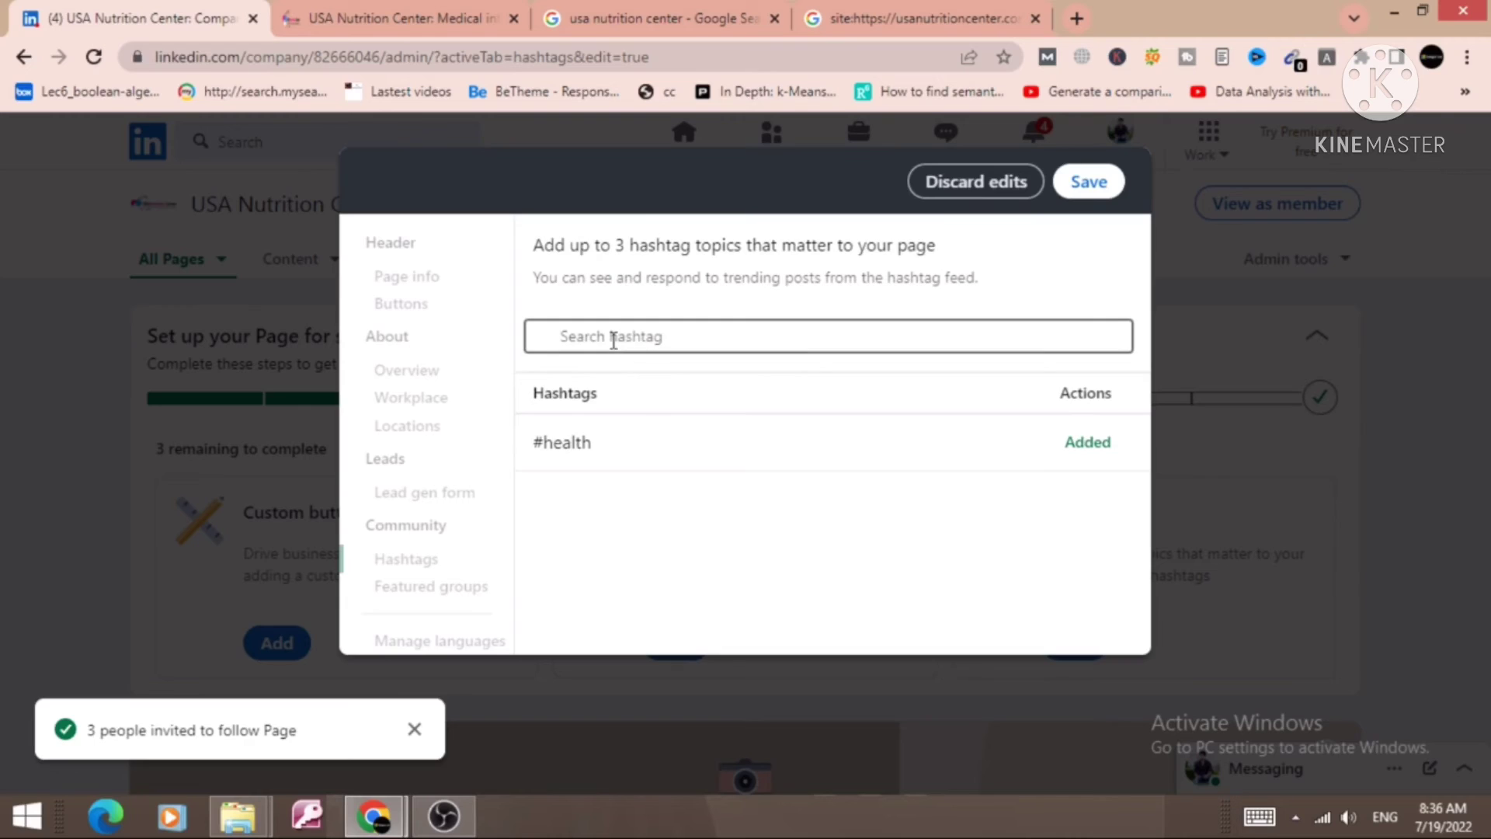
type("#")
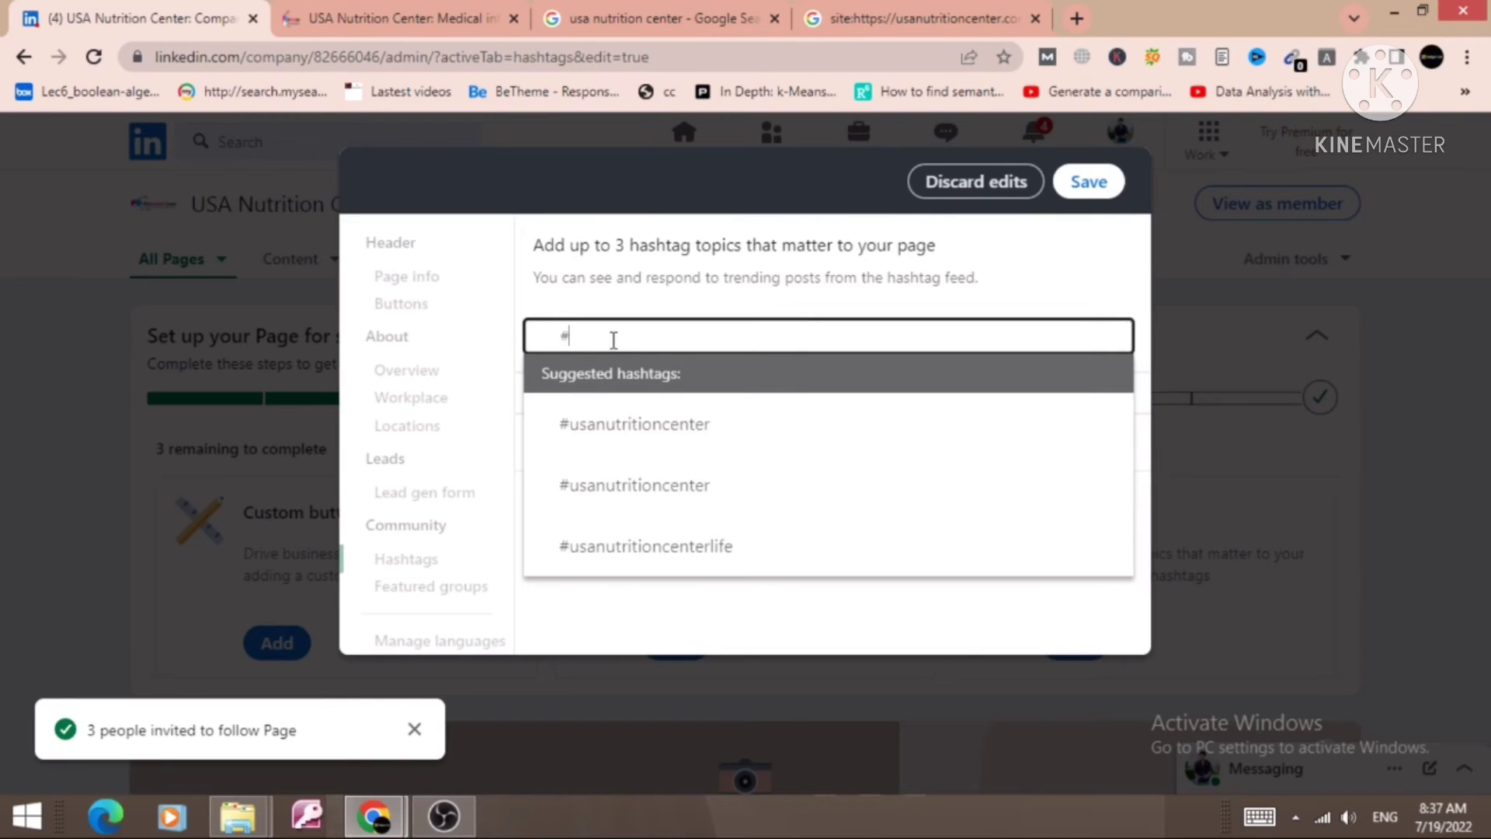
type("FITNESS")
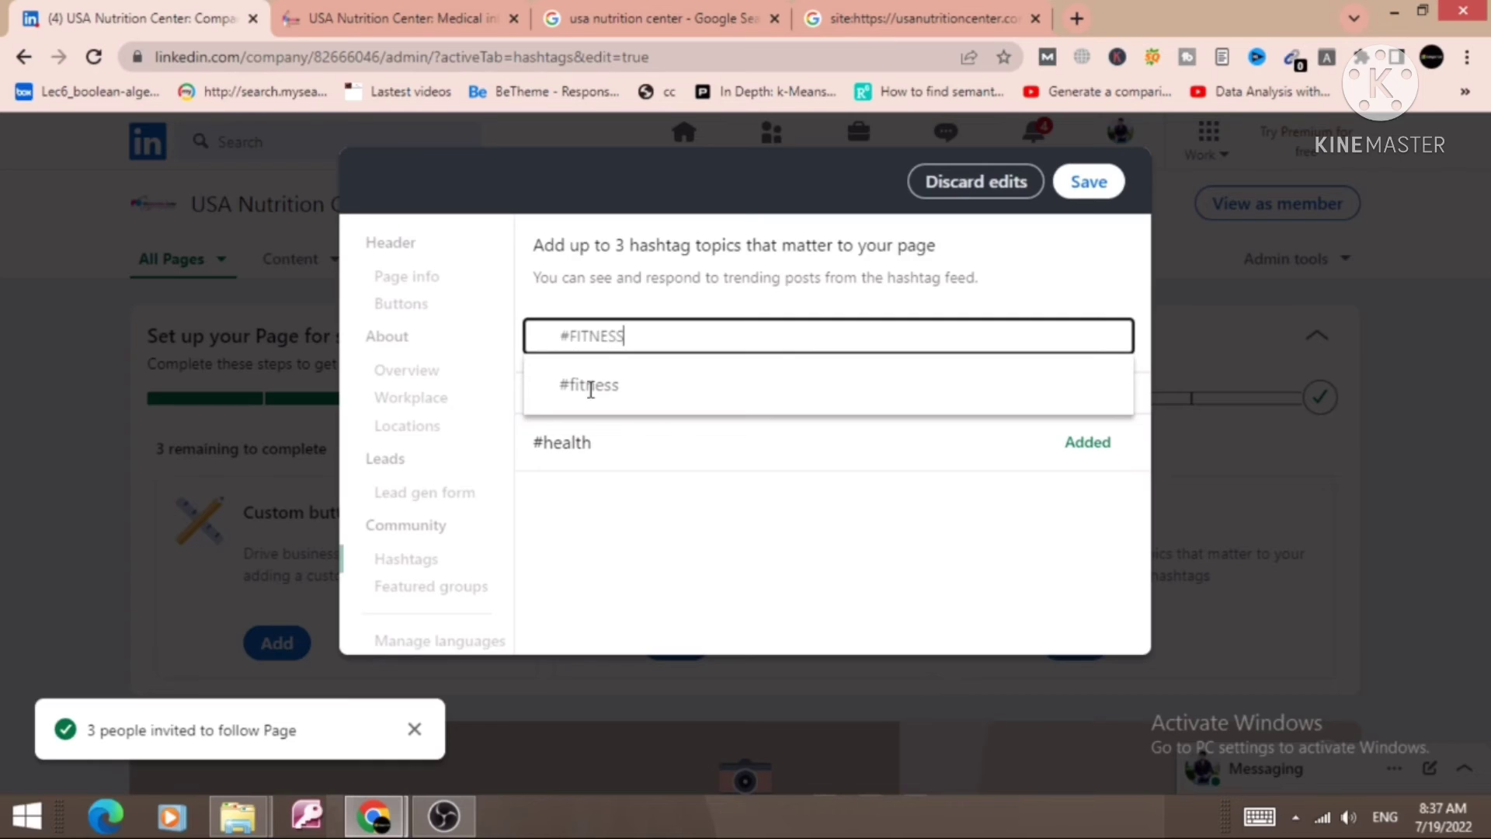
left_click(590, 386)
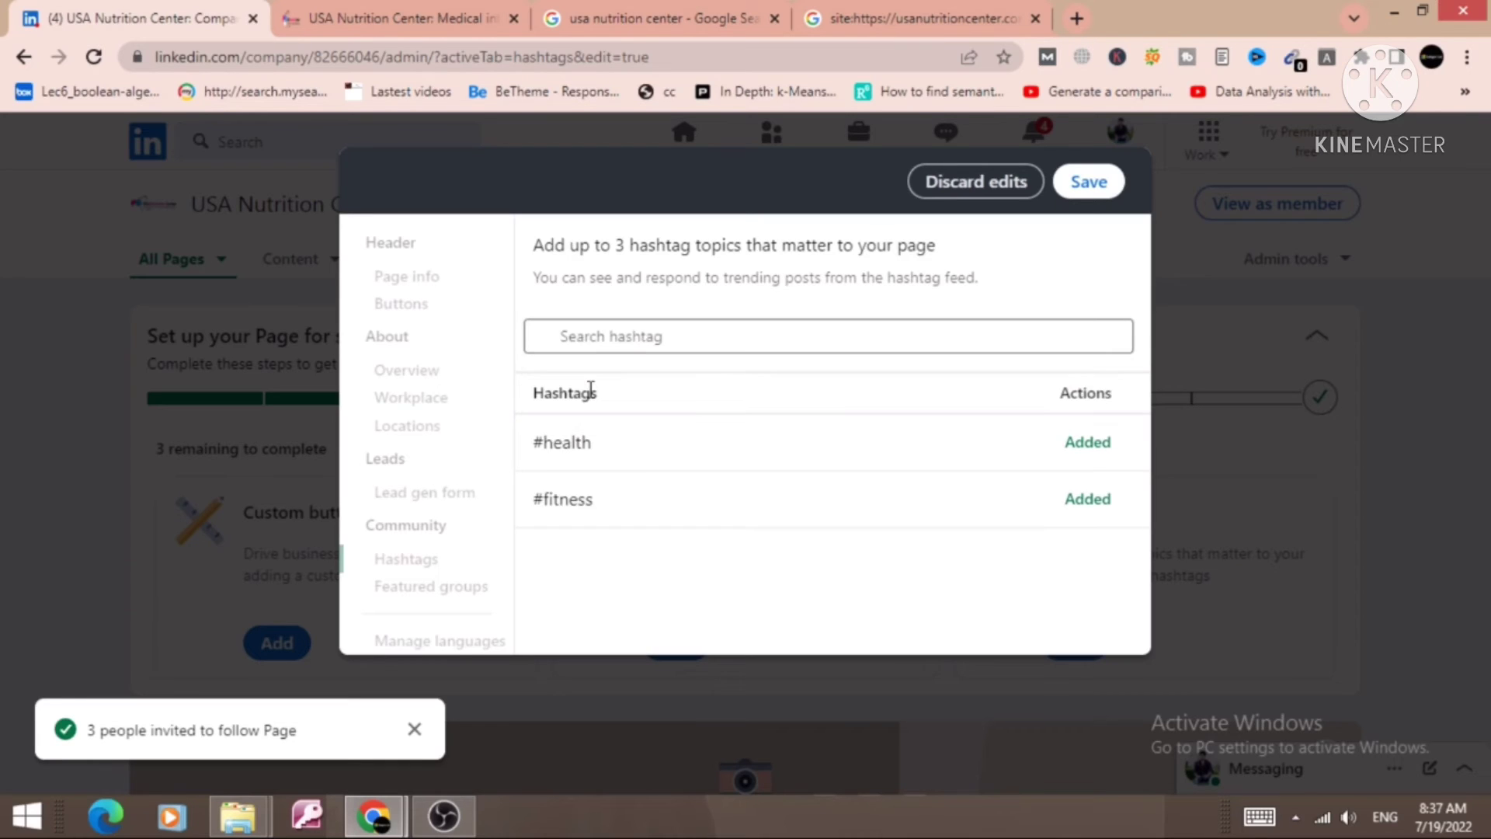
Add #nutrition as the third community hashtag, save the hashtags and close the editor
left_click(595, 332)
type("#")
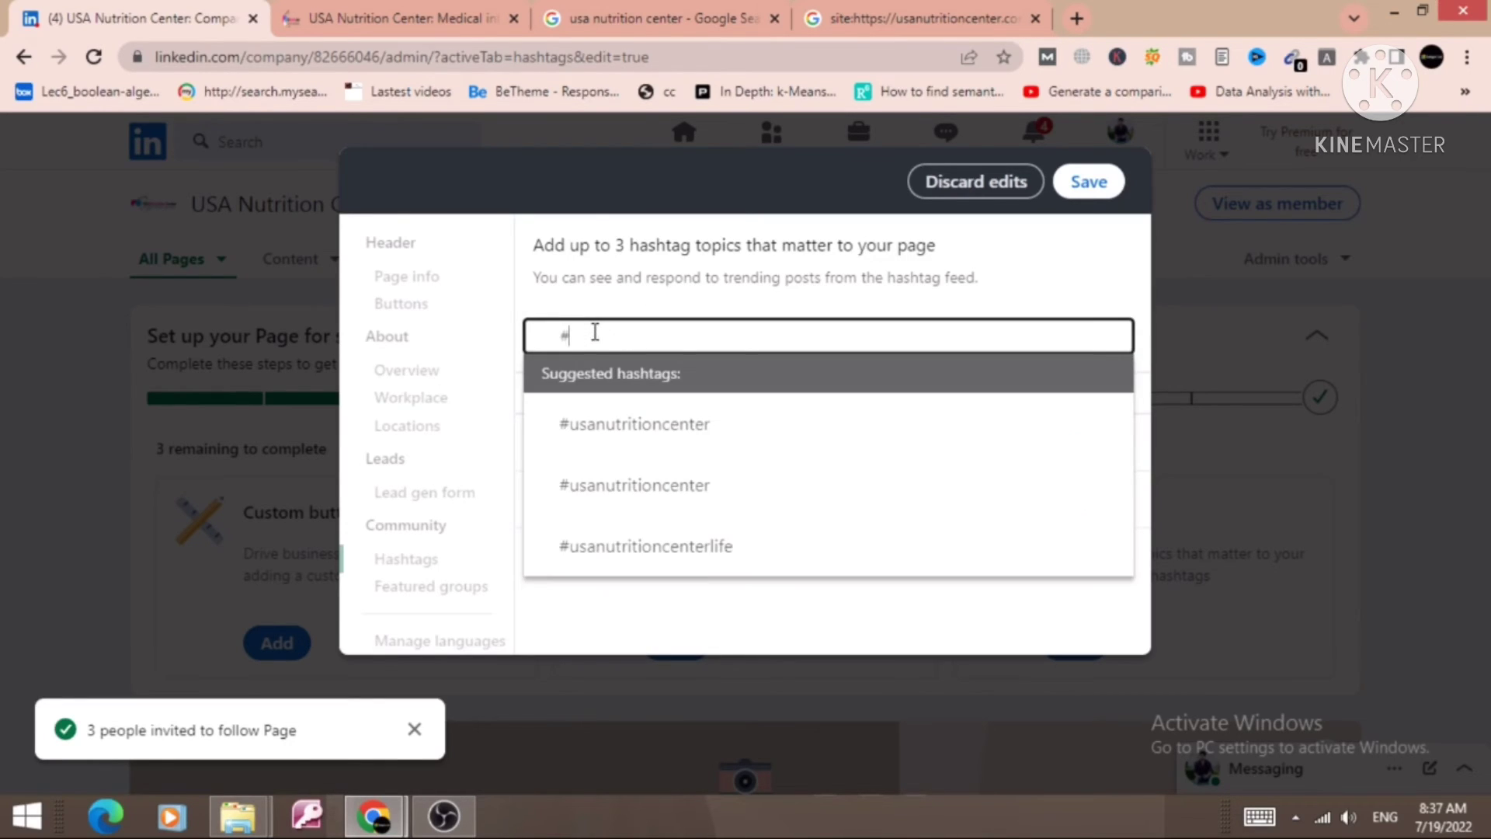
type("nutrition")
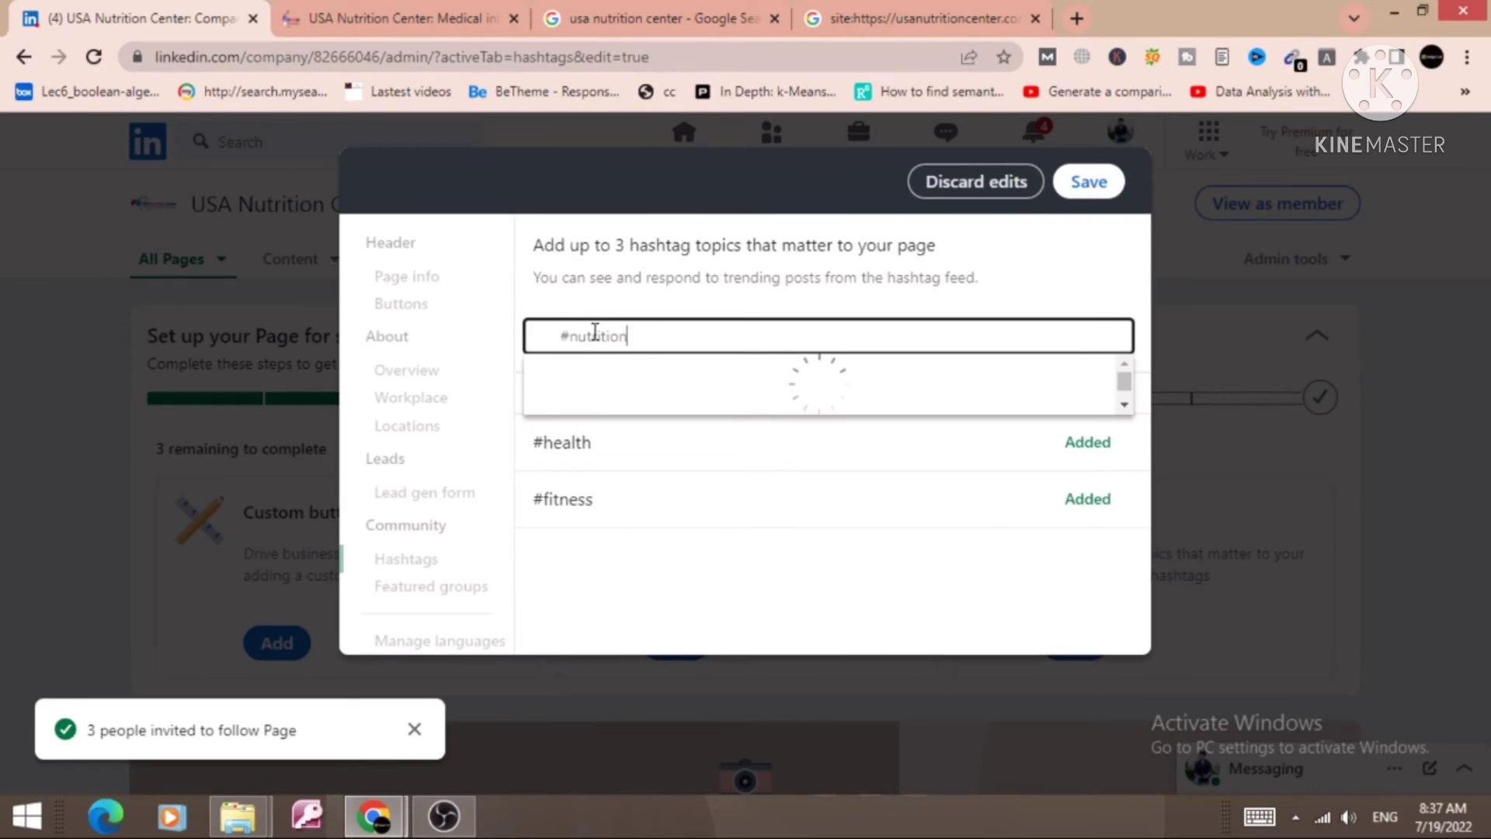
left_click(636, 396)
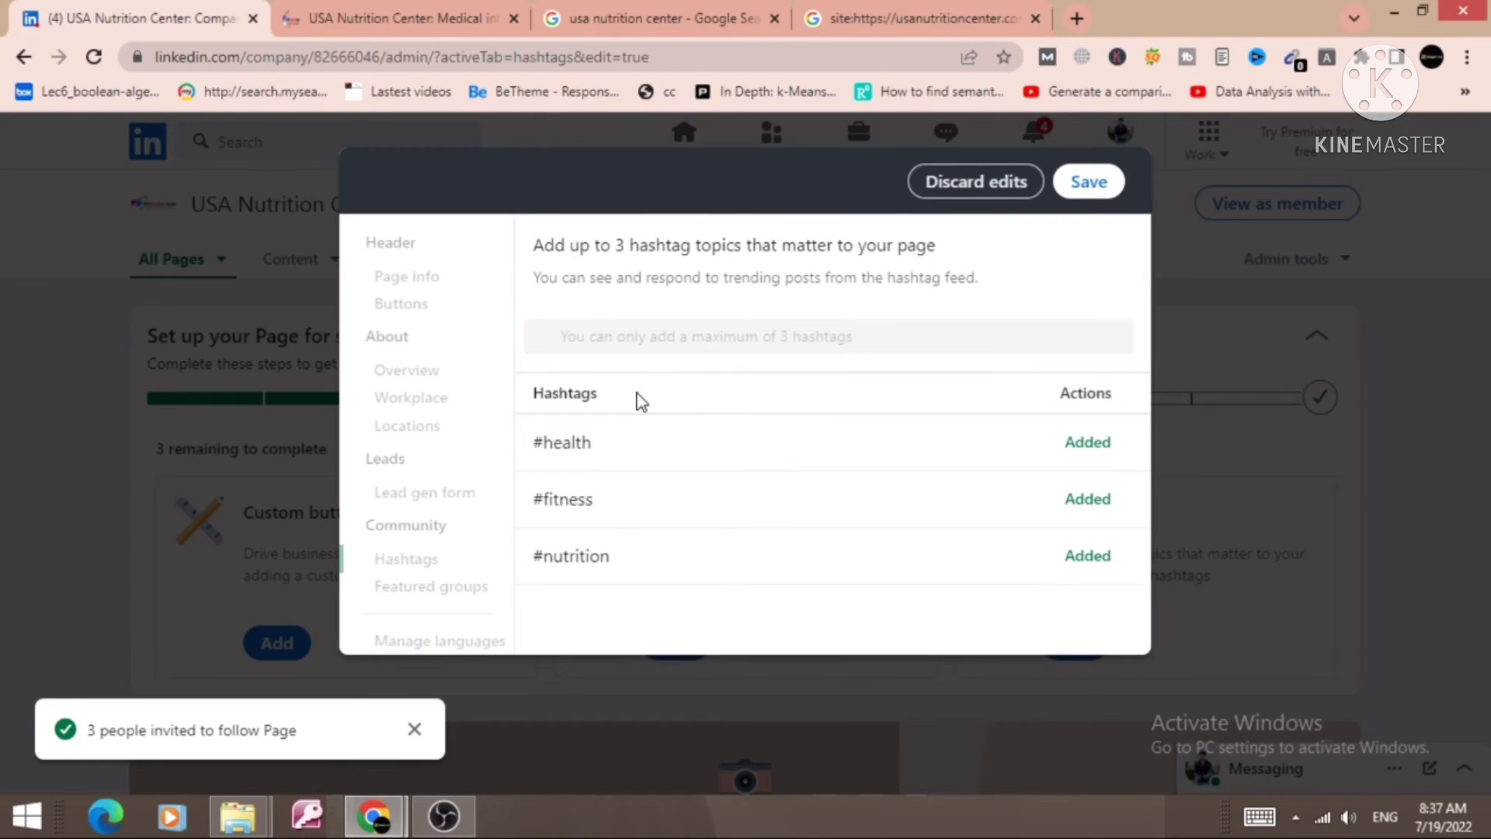
left_click(1094, 186)
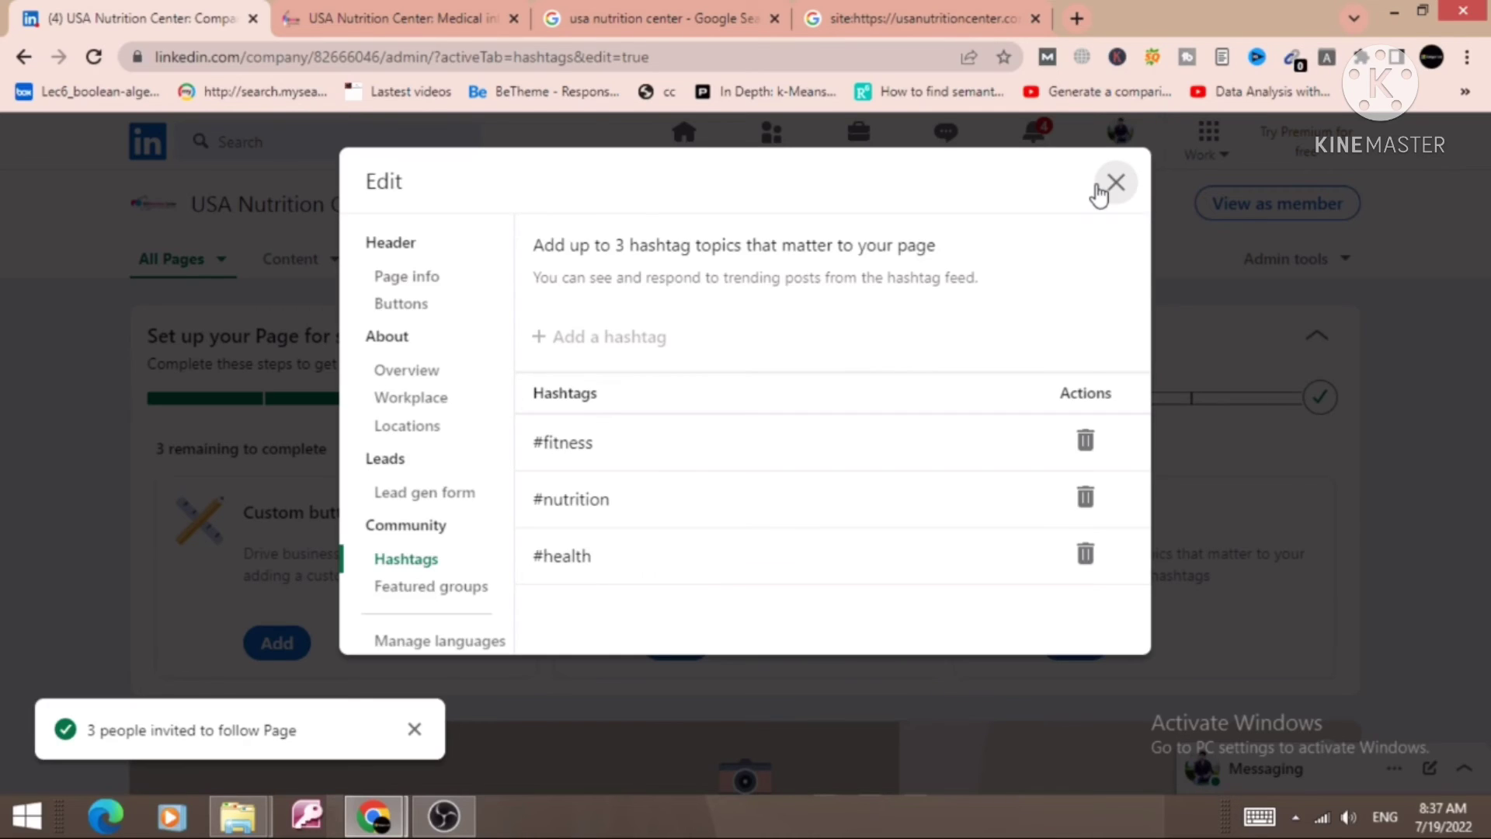
left_click(1115, 184)
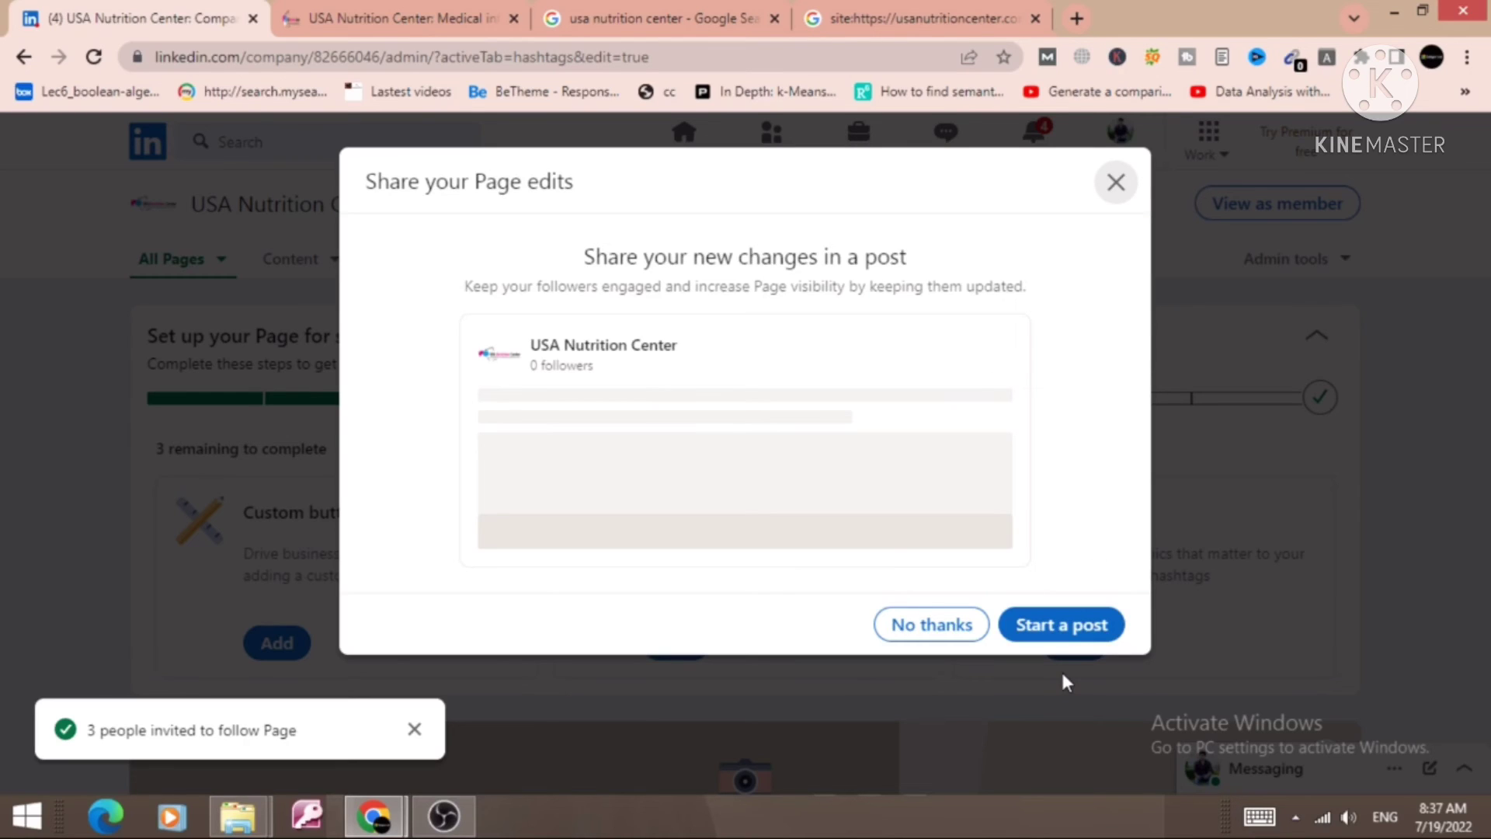
Share the page edits by publishing the prepared post announcing the page update, with its audience left at Anyone
left_click(1064, 624)
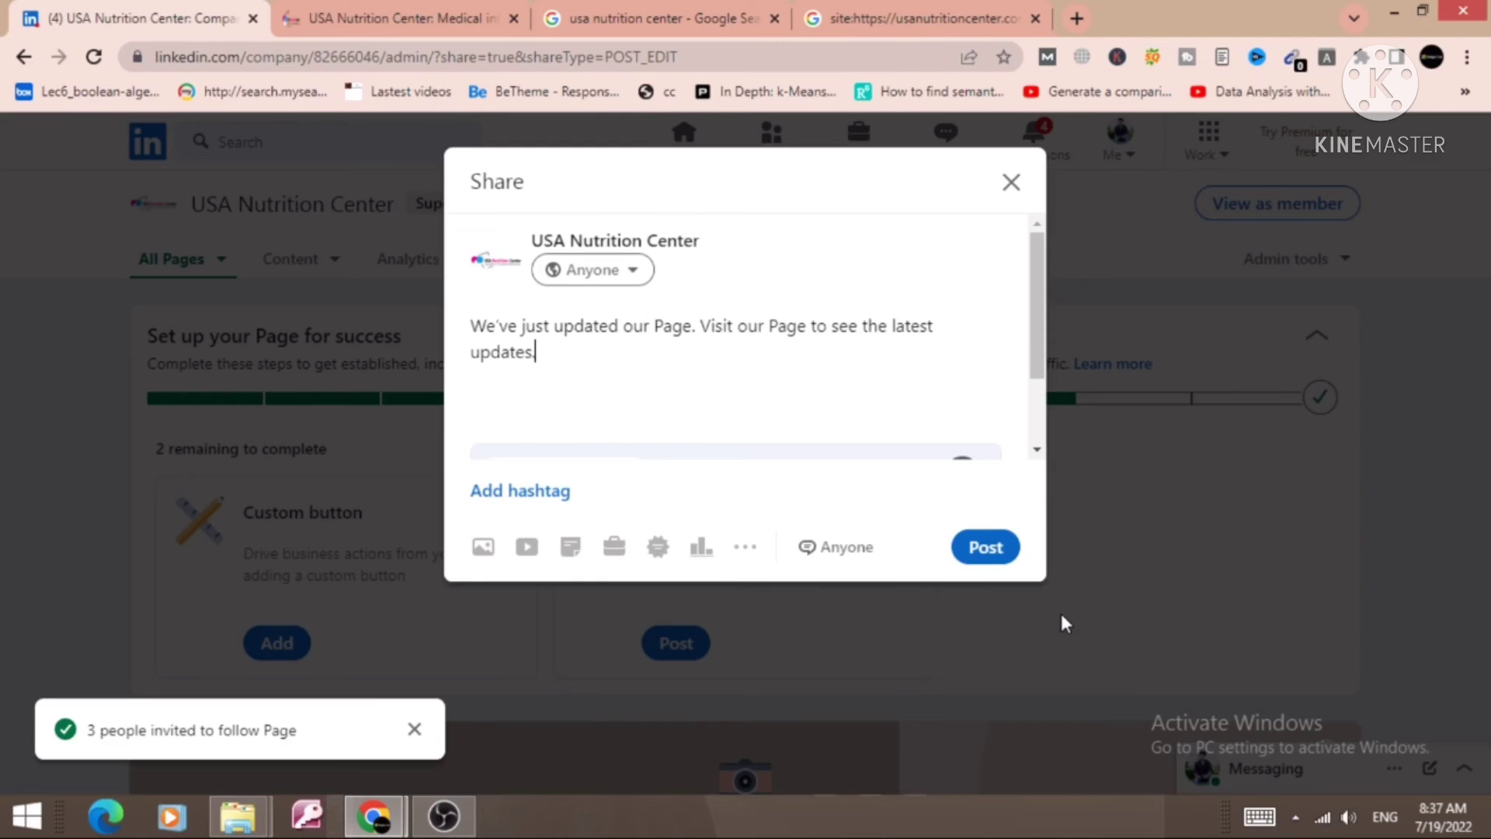
left_click_drag(1036, 332, 1027, 438)
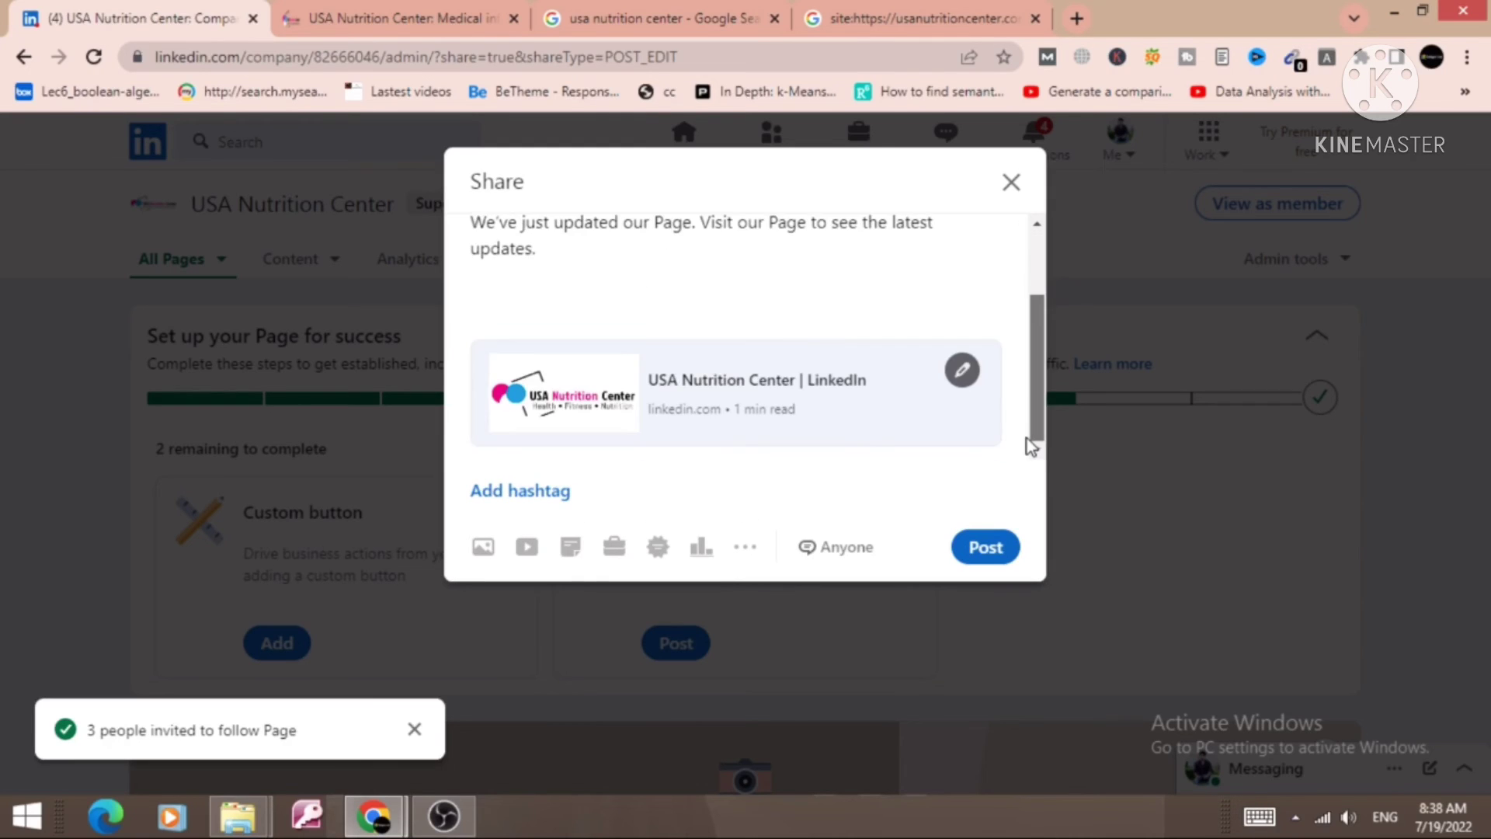
left_click(984, 546)
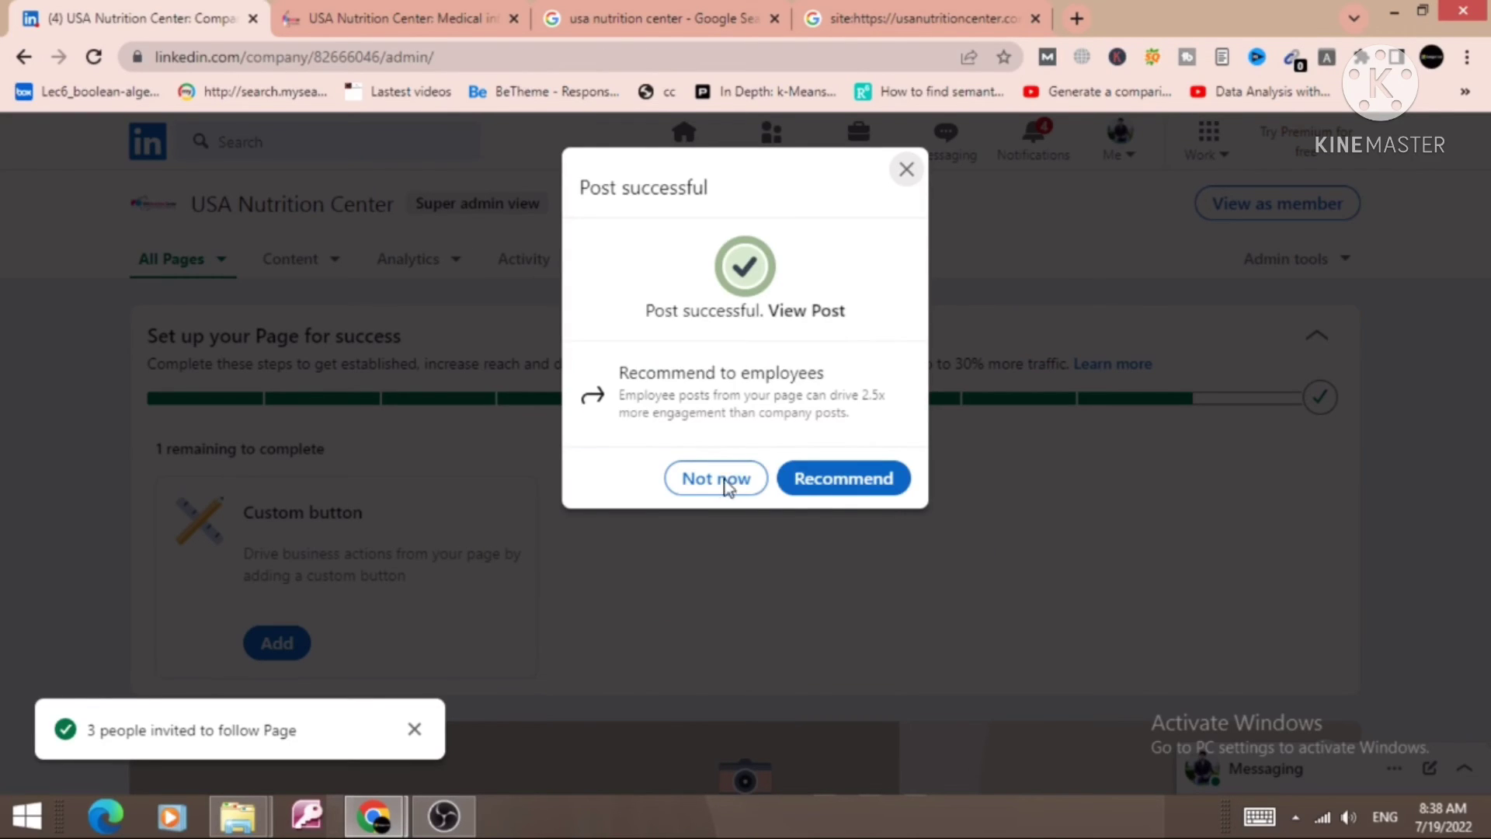
Decline recommending the new post to employees and review the published post and the hashtags on the page's admin view
left_click(718, 482)
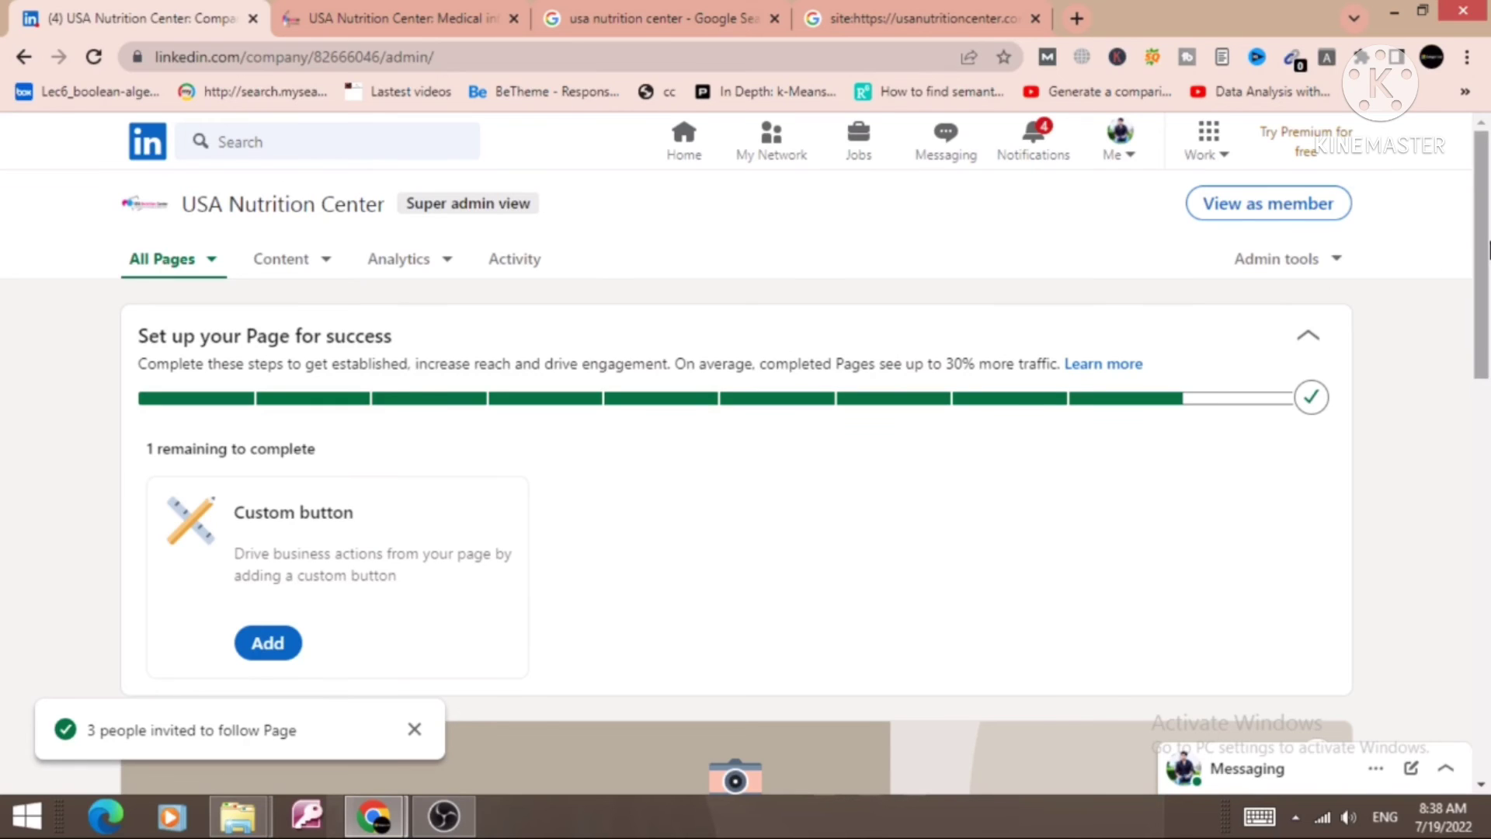
left_click_drag(1486, 251, 1391, 635)
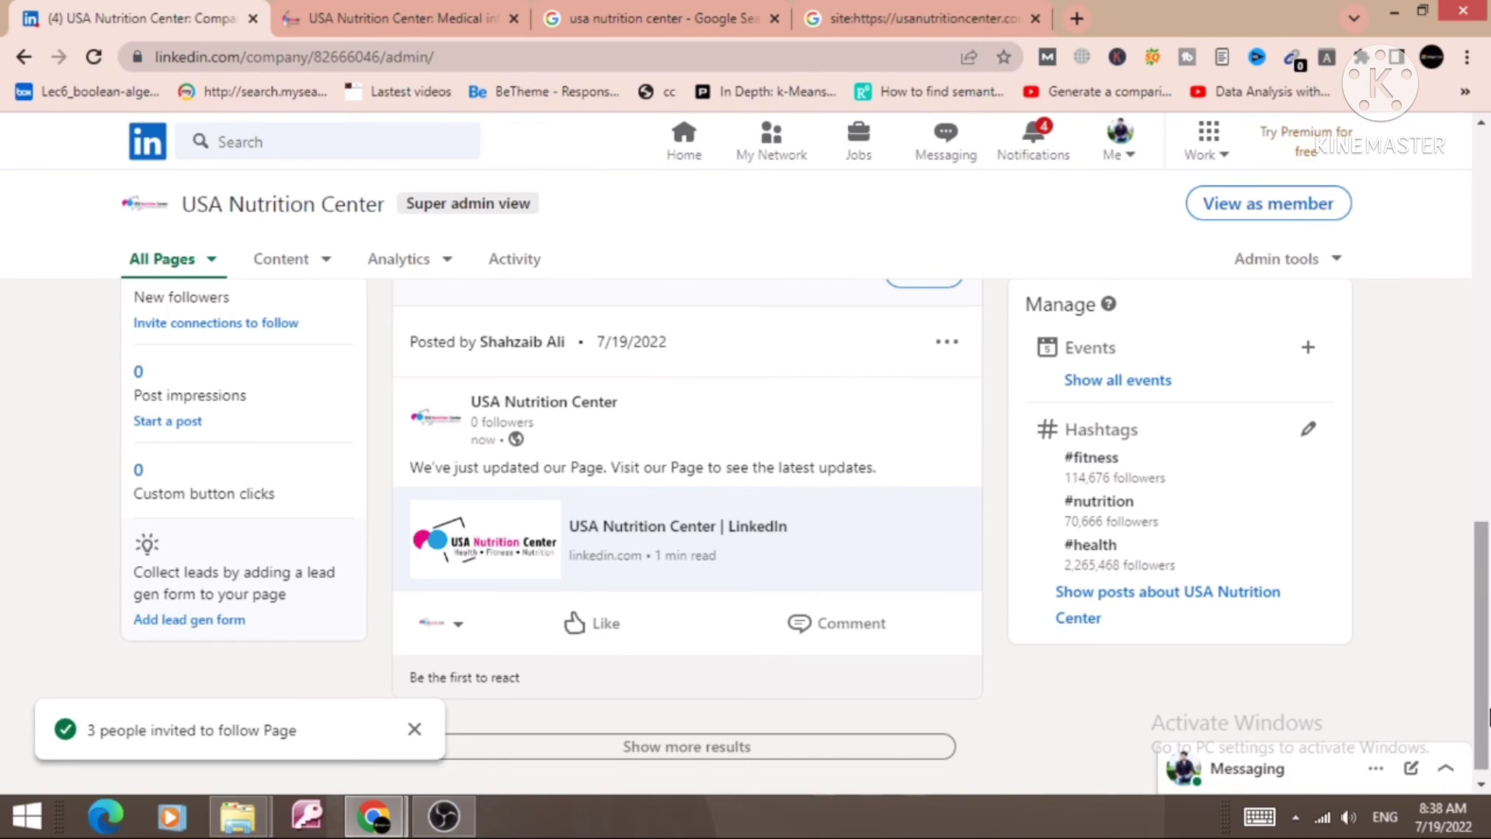
Upload the image "download" from the Downloads folder as the page's cover image and save it
left_click_drag(1487, 719, 1487, 454)
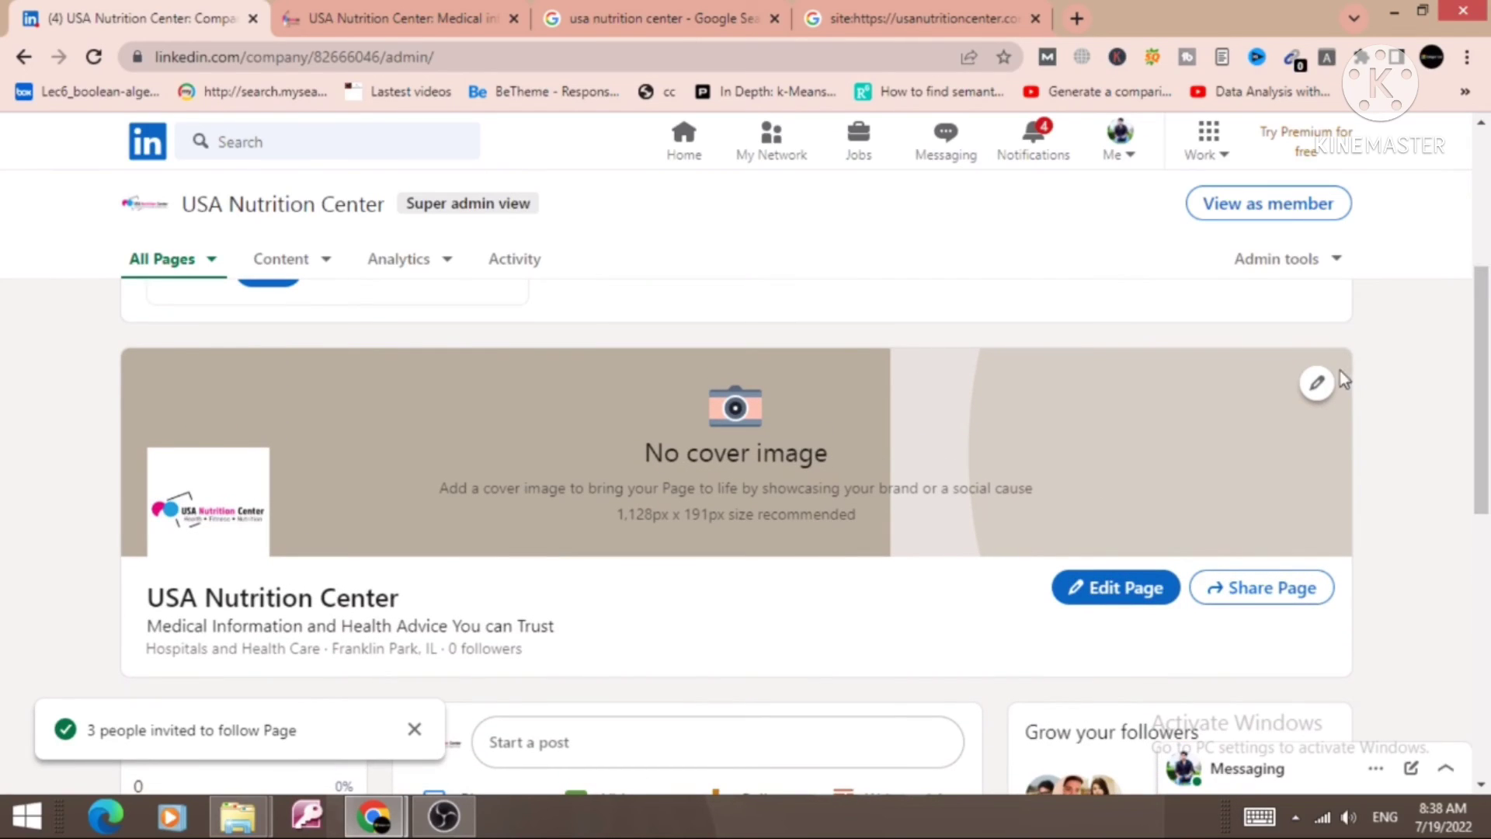
left_click(1319, 386)
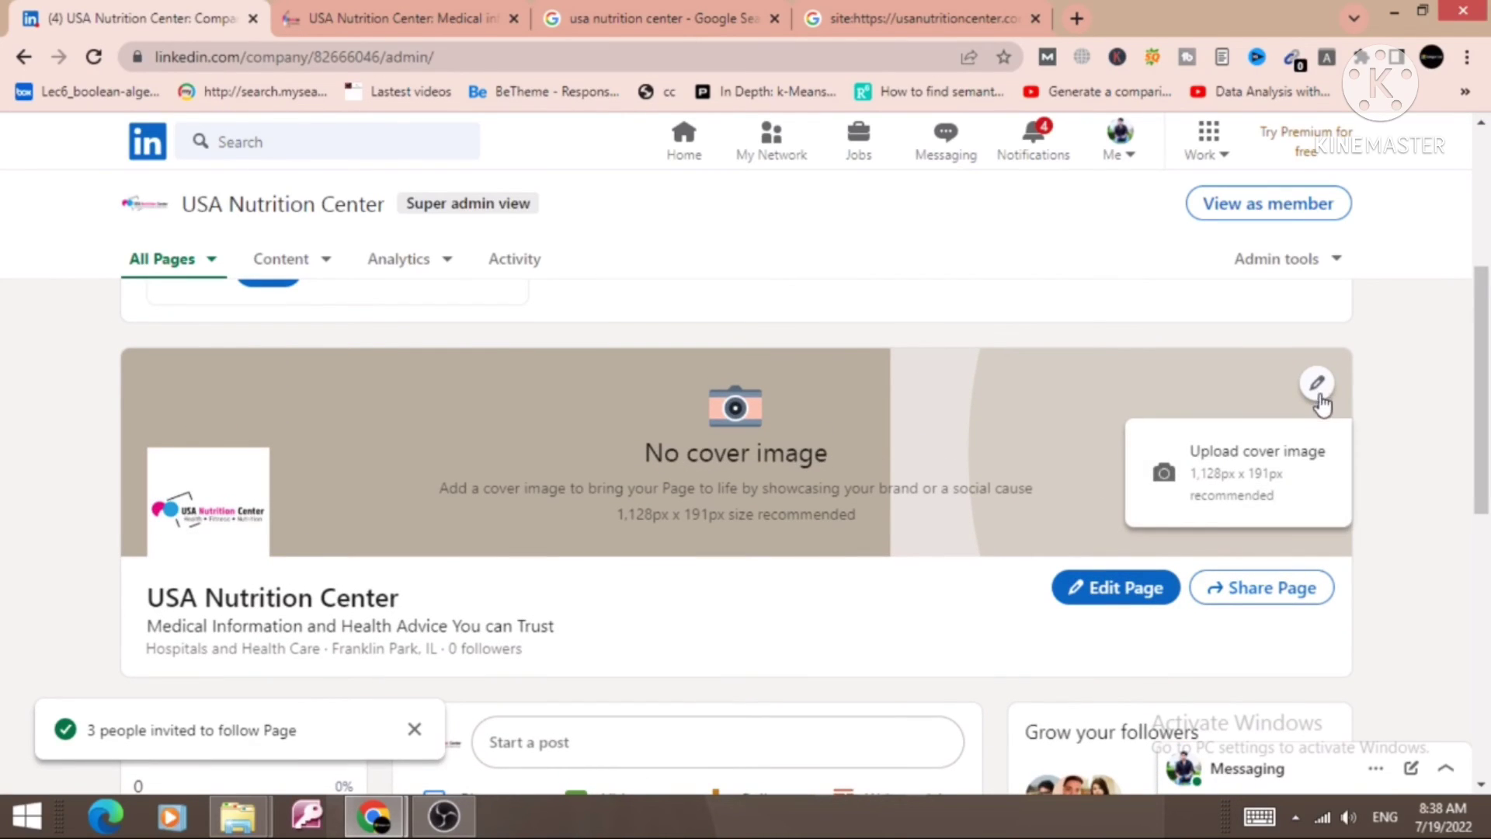
left_click(1247, 470)
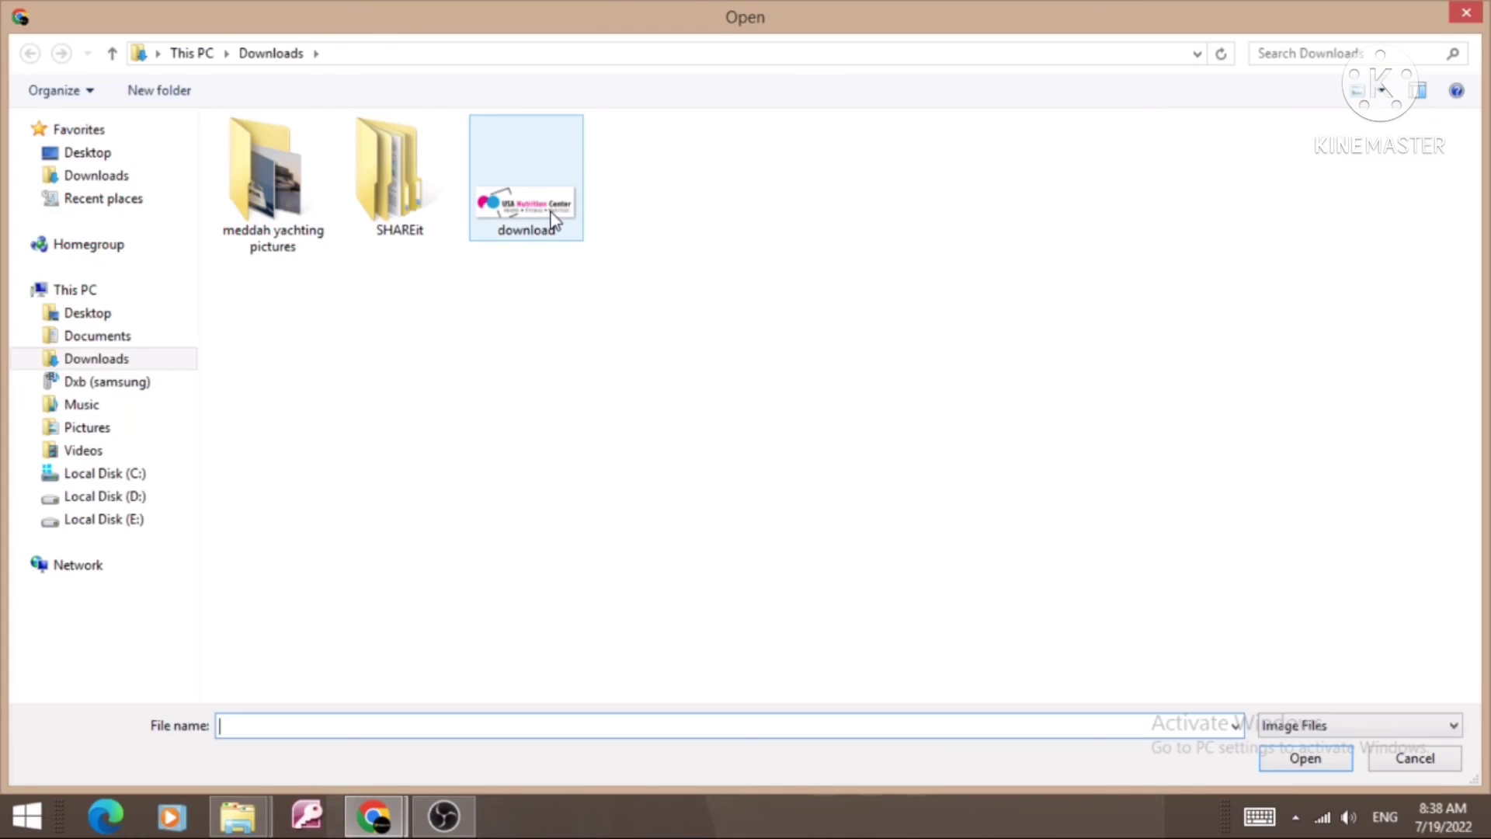
double_click(554, 220)
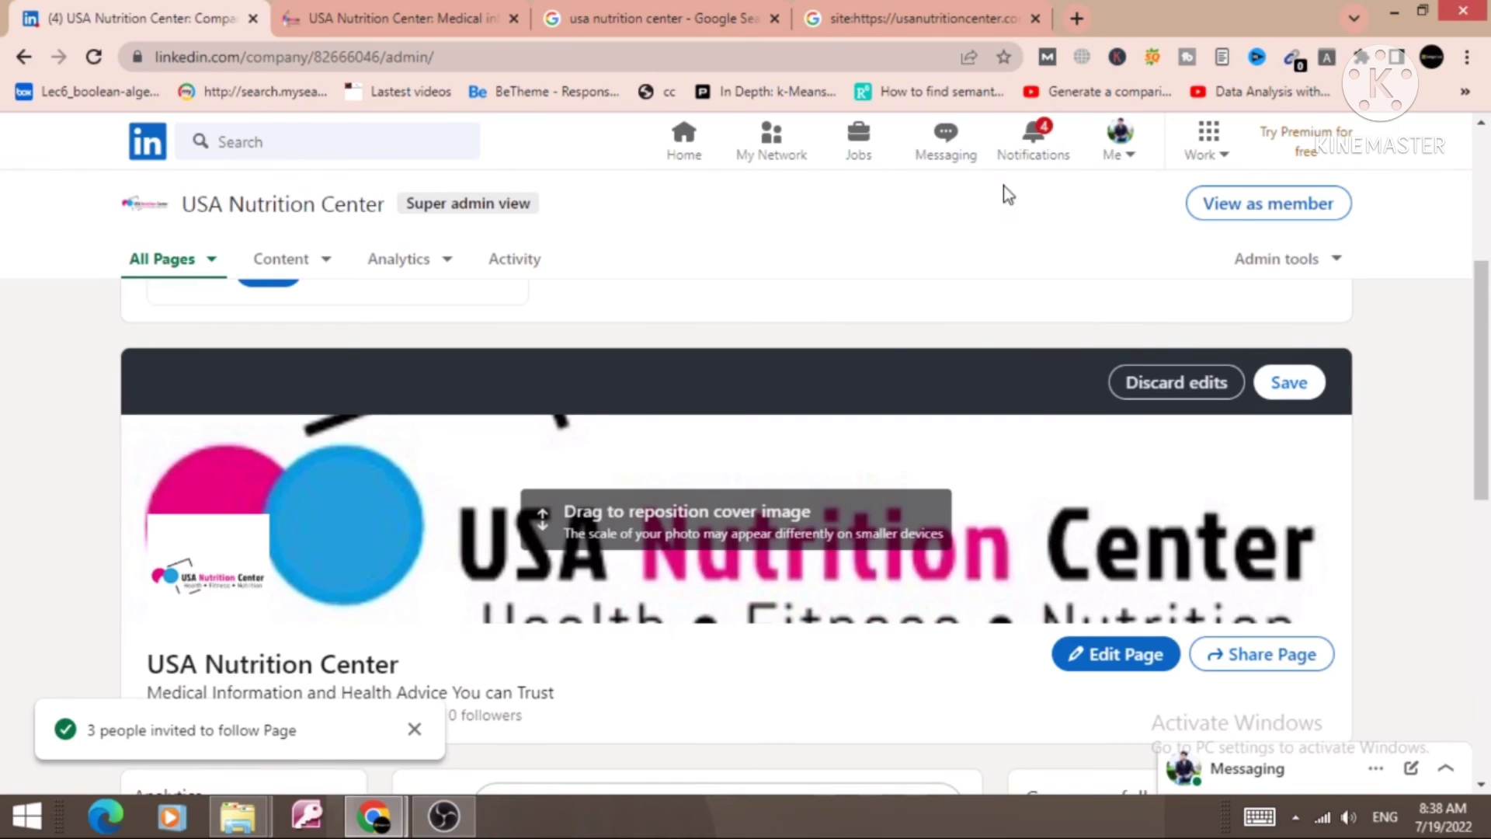
left_click(1305, 394)
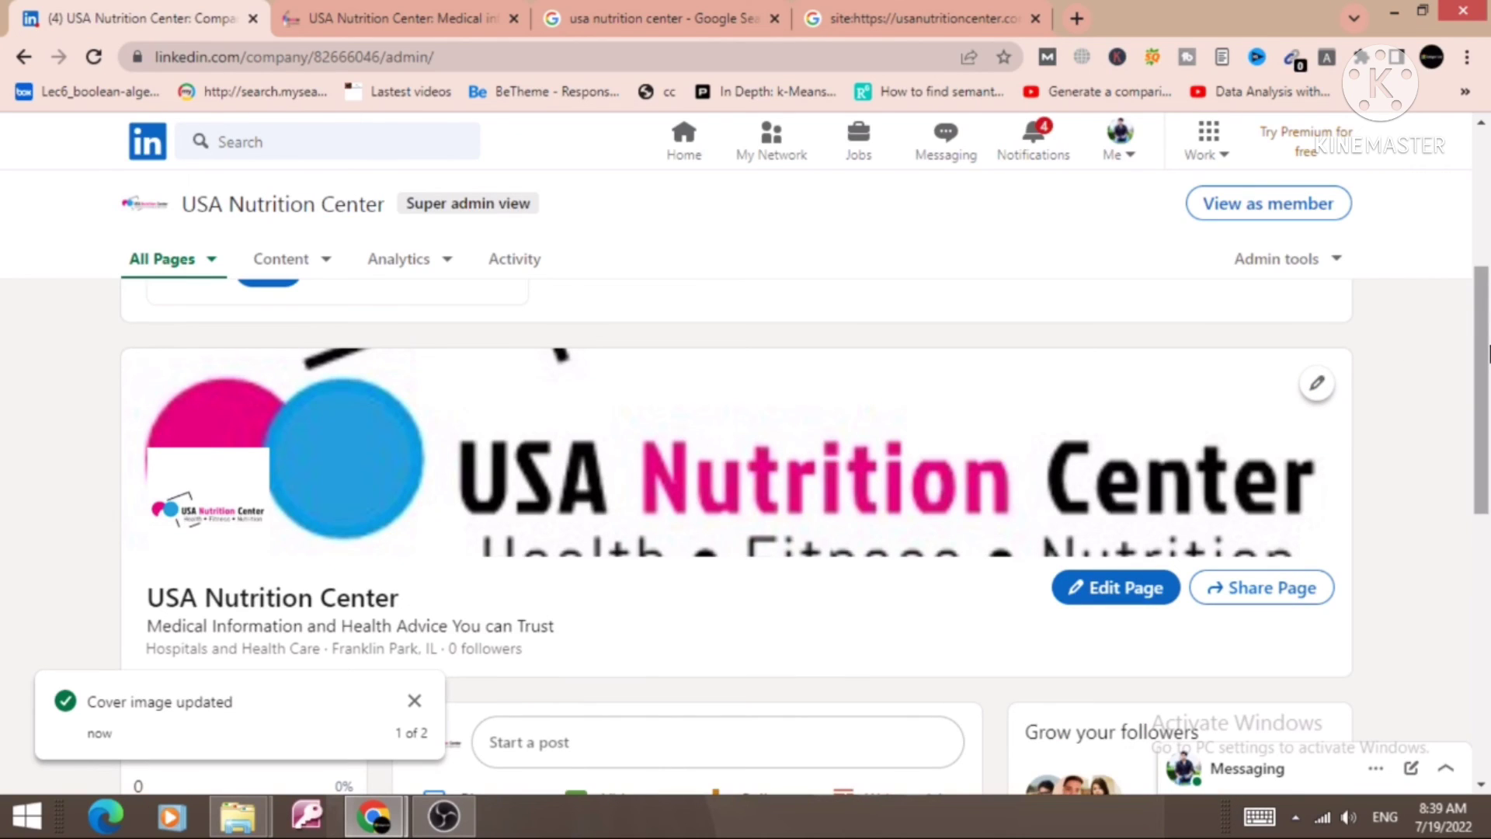
View the company page as a member and examine its header, About section and page posts
left_click_drag(1488, 355, 1476, 603)
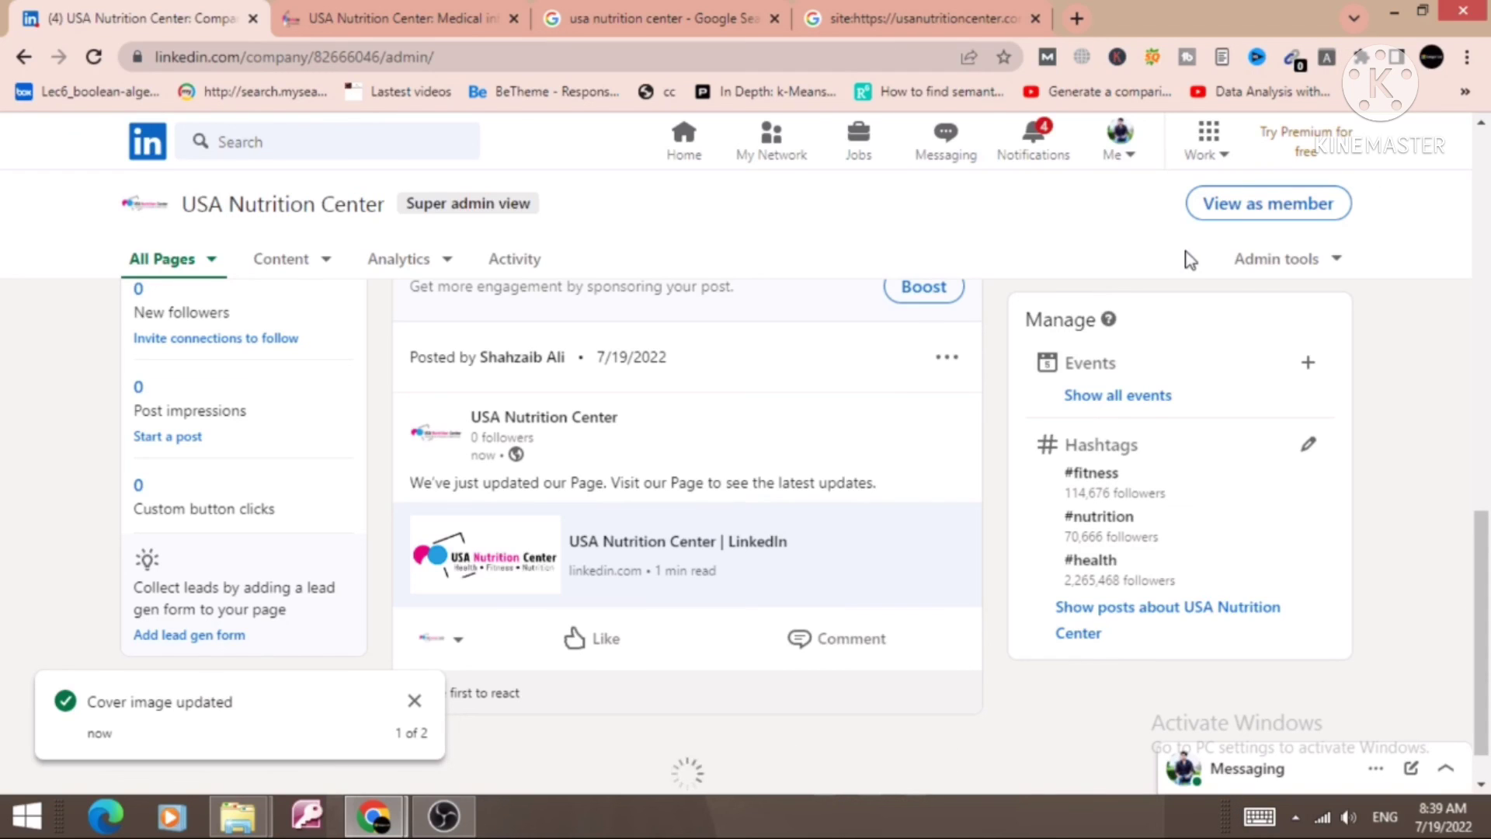
left_click(1252, 210)
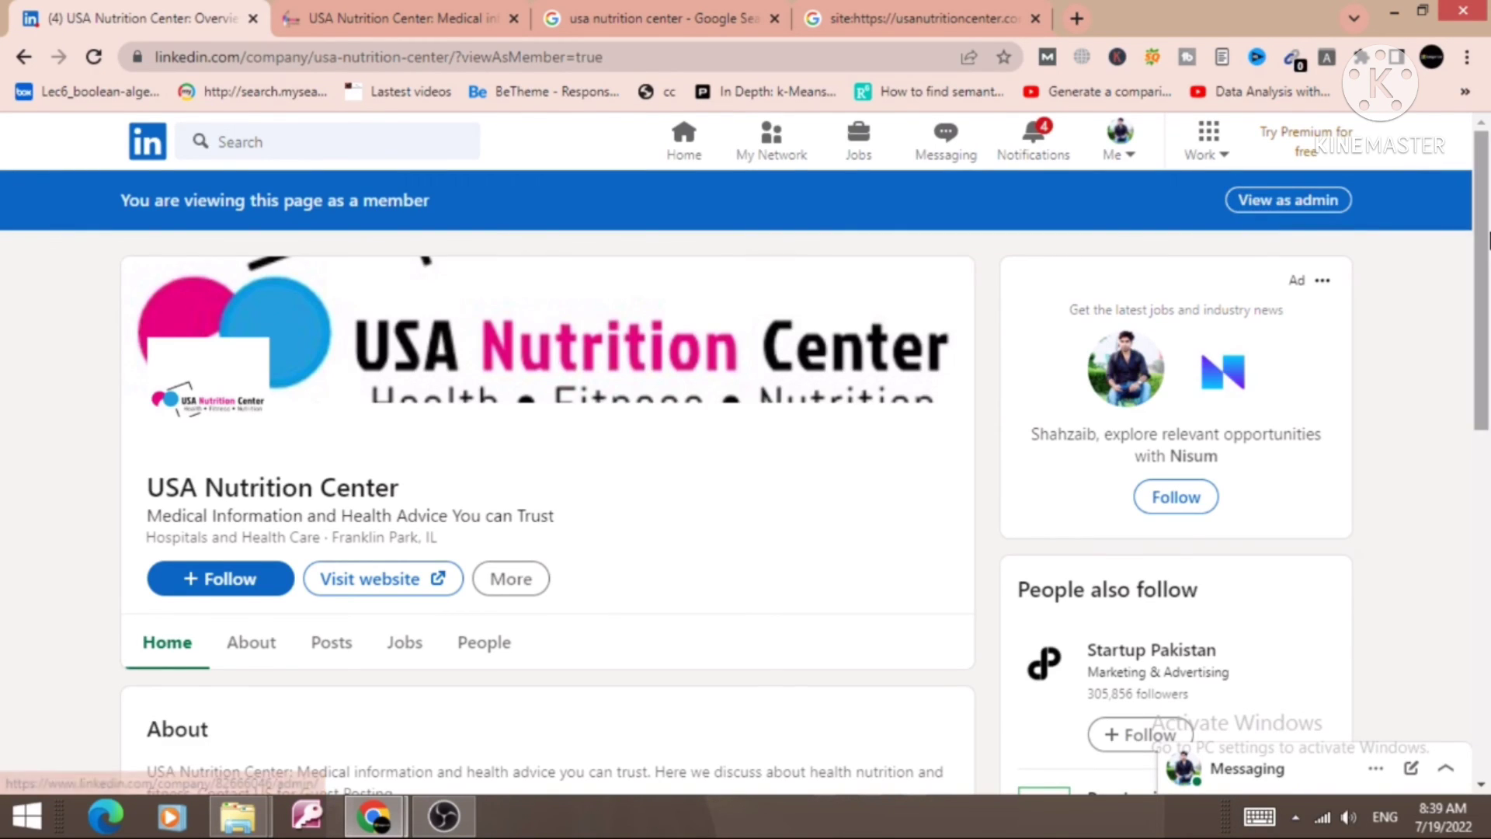
scroll(1463, 365, "down", 3)
scroll(1462, 365, "down", 3)
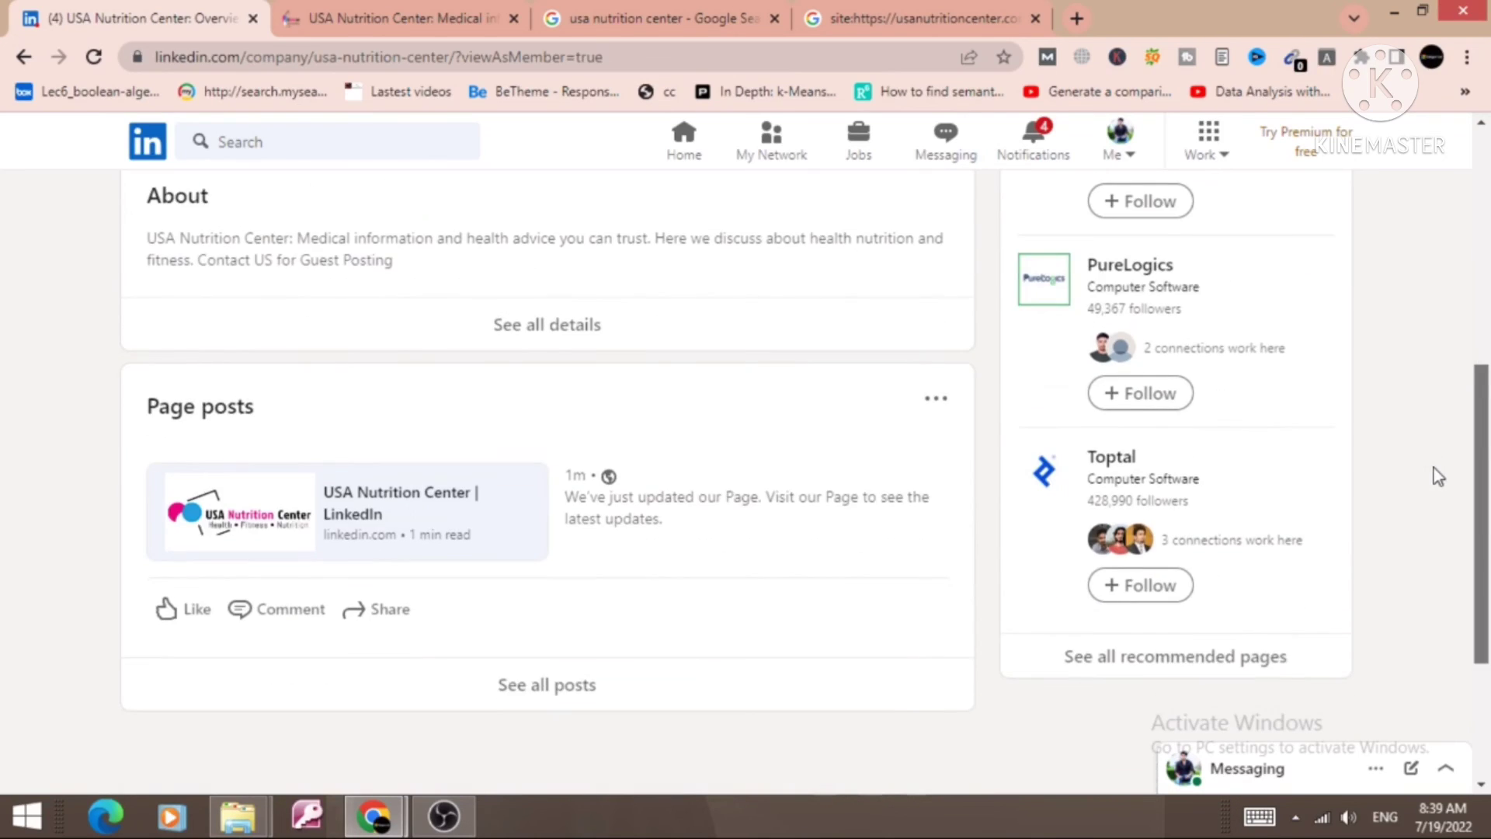
scroll(1433, 468, "up", 5)
scroll(1418, 299, "down", 1)
scroll(1415, 311, "down", 1)
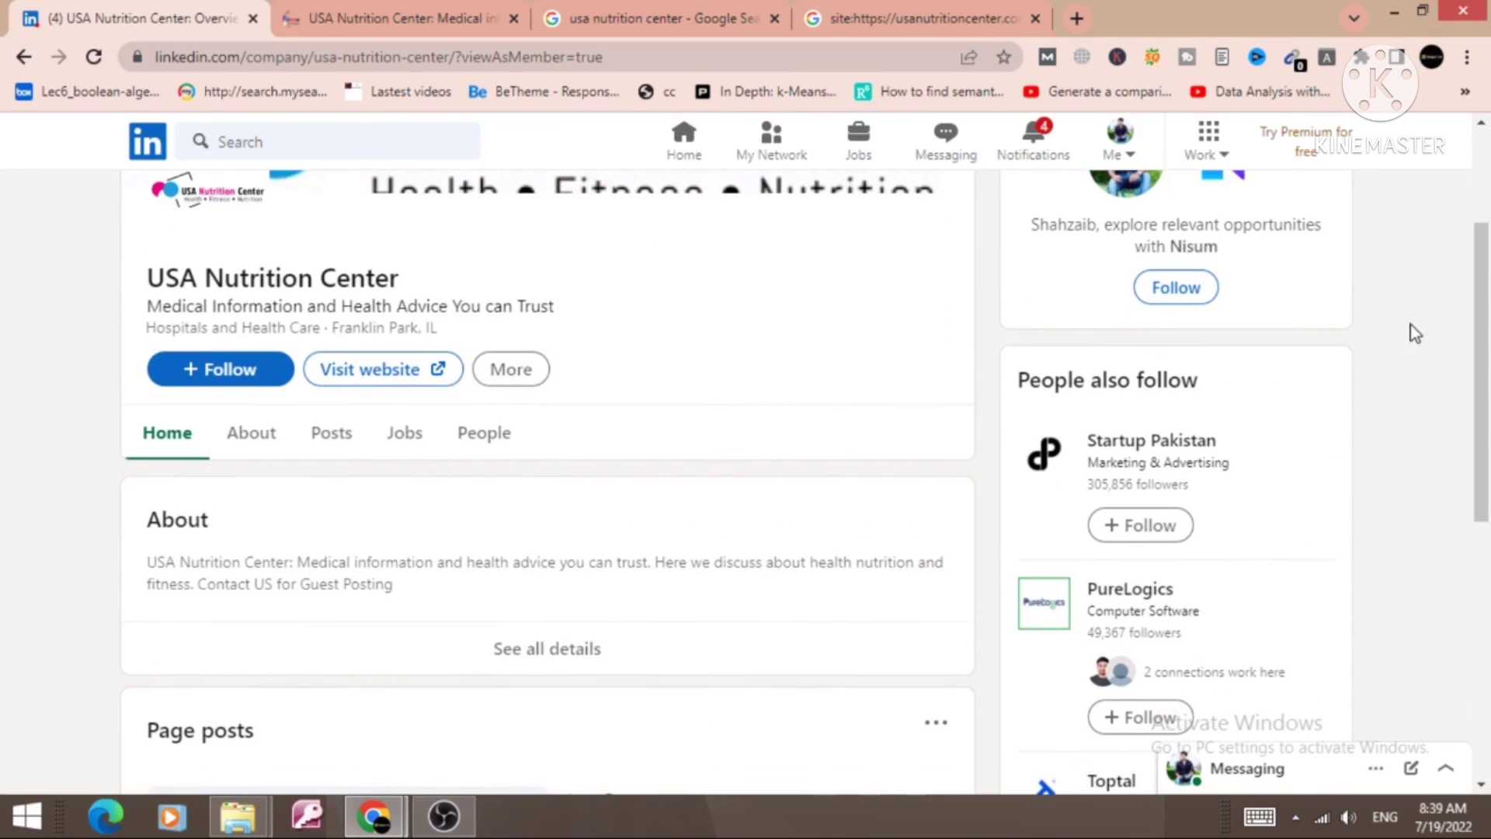